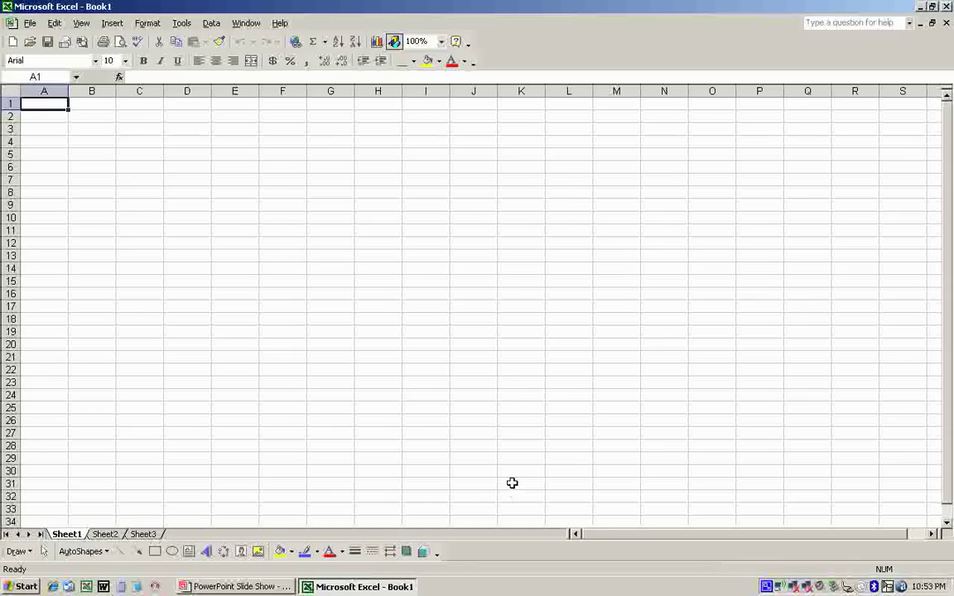
Enter the title "Pressure Gage Calibration" in cell A1
type("Pre")
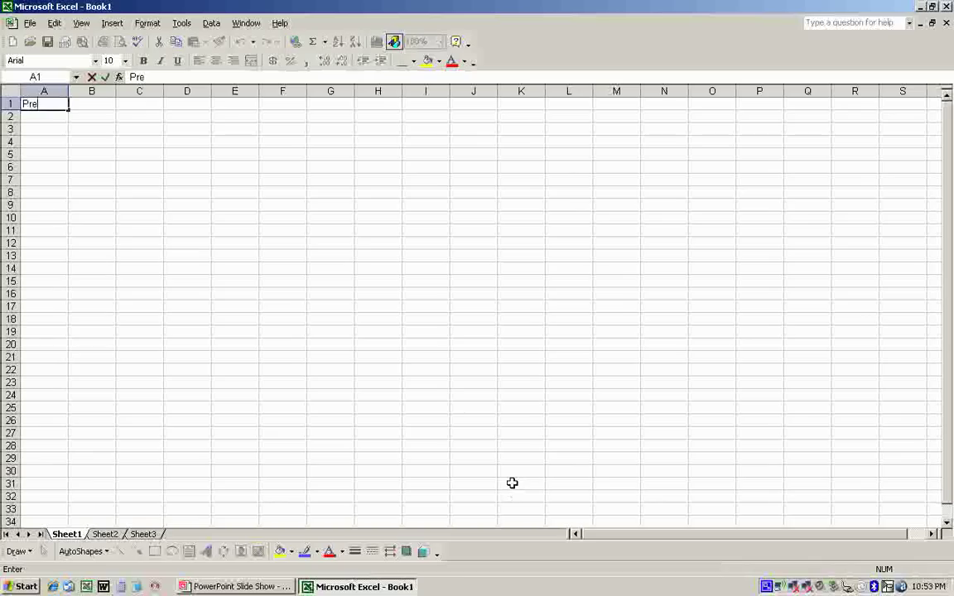
type("ssure Gage Calibration")
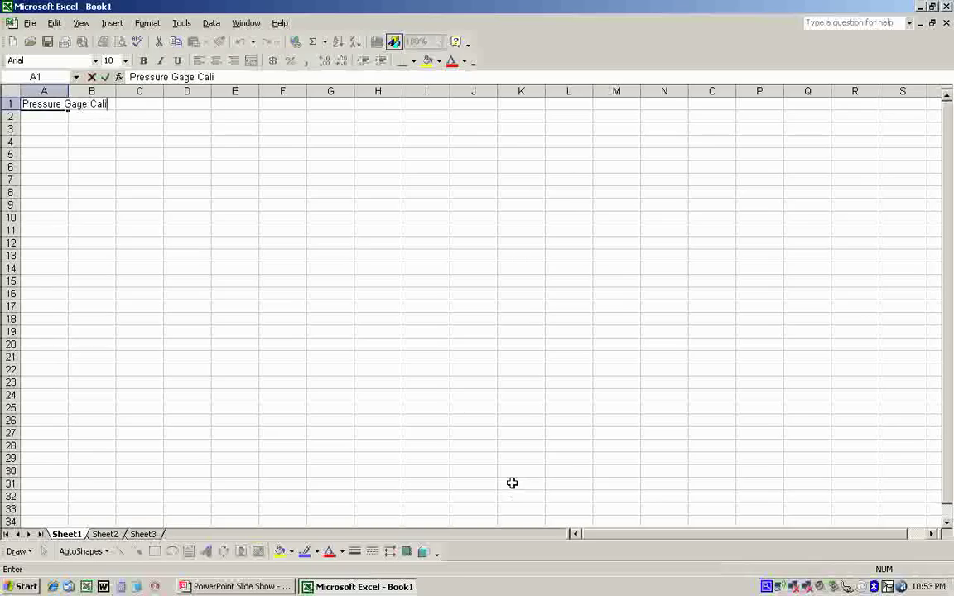
key("Return")
key("Return")
key("Return")
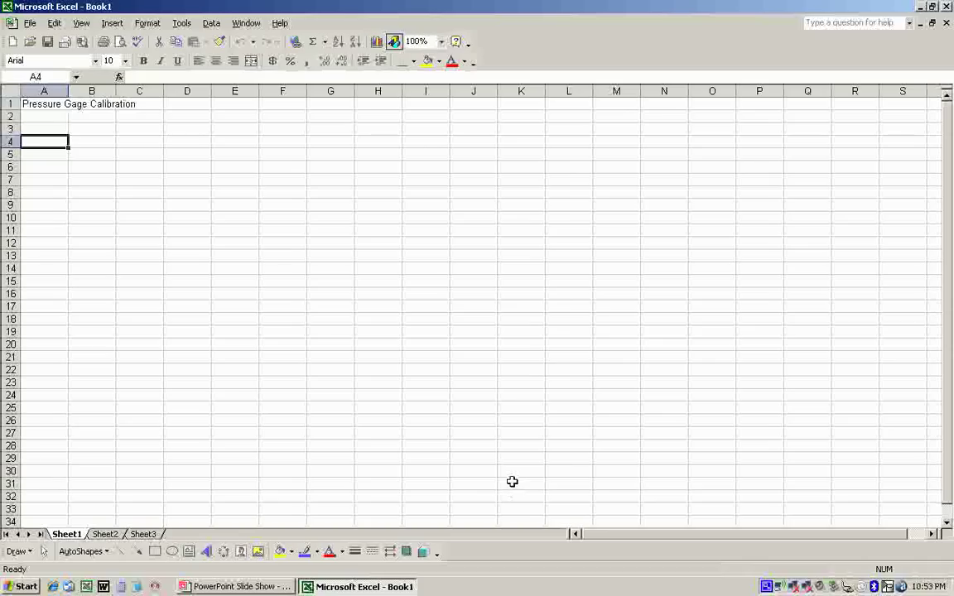
Enter the two-line column headers "DeltaP [psi]" in A4 and "Voltage [volts]" in B4, with each unit on its own line
type("DeltaP")
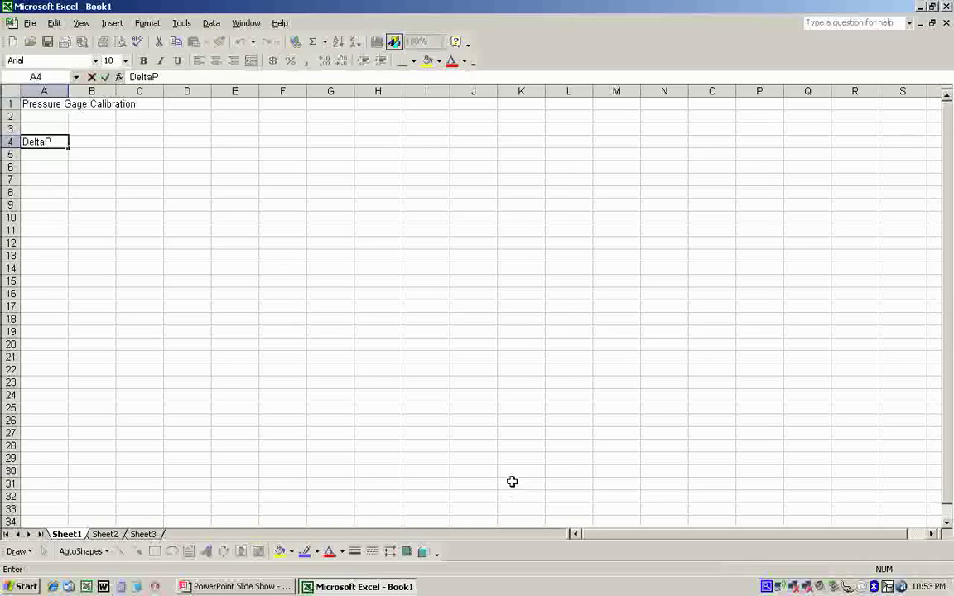
key("alt+Return")
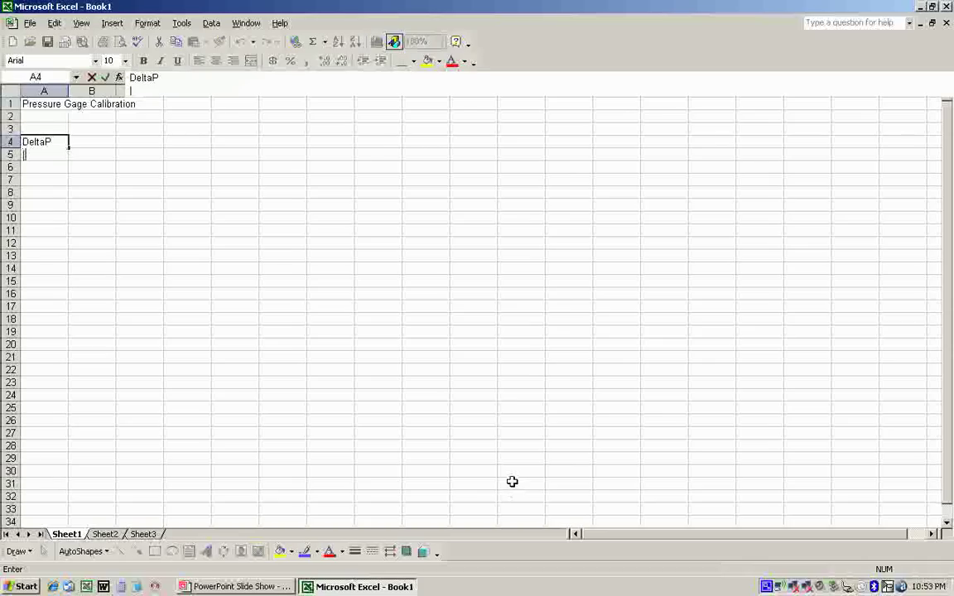
type("[psi]")
key("Return")
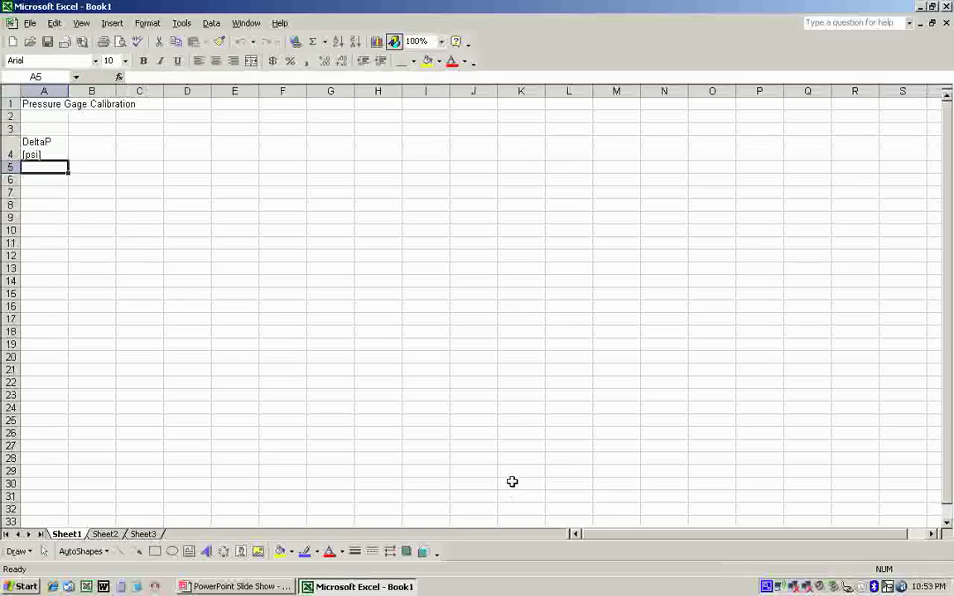
key("Up")
key("Right")
type("Voltage")
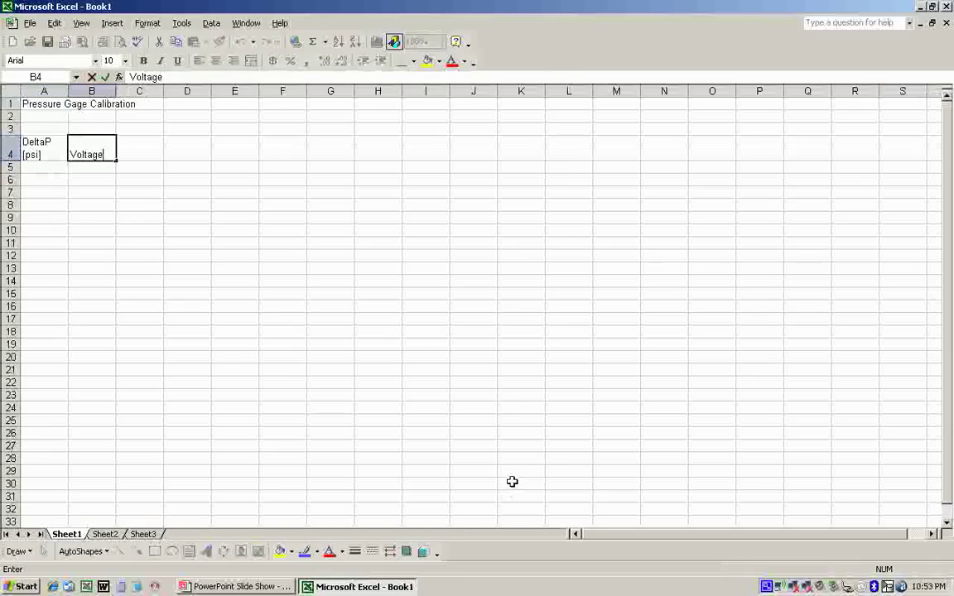
key("alt+Return")
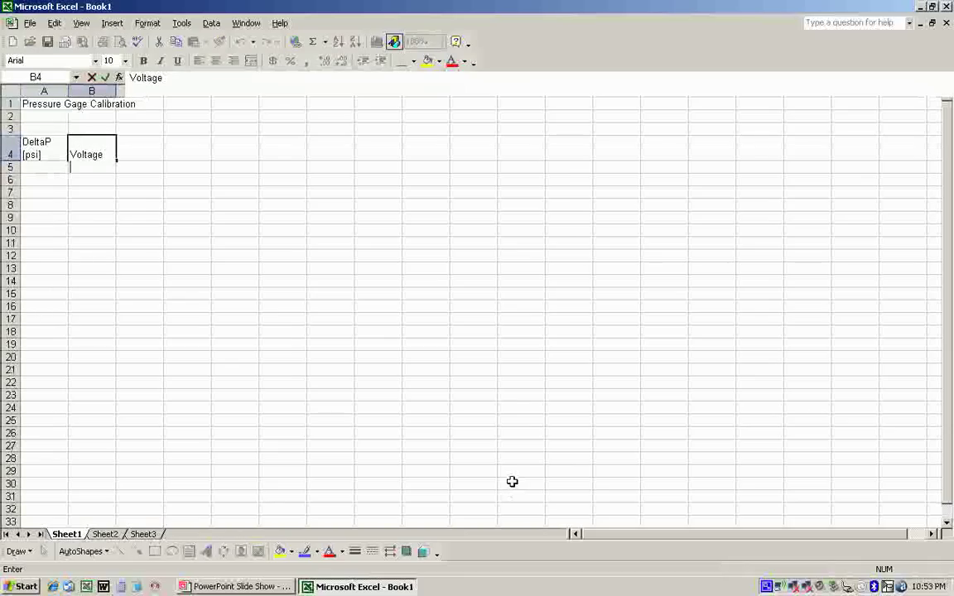
type("[volts]")
key("Return")
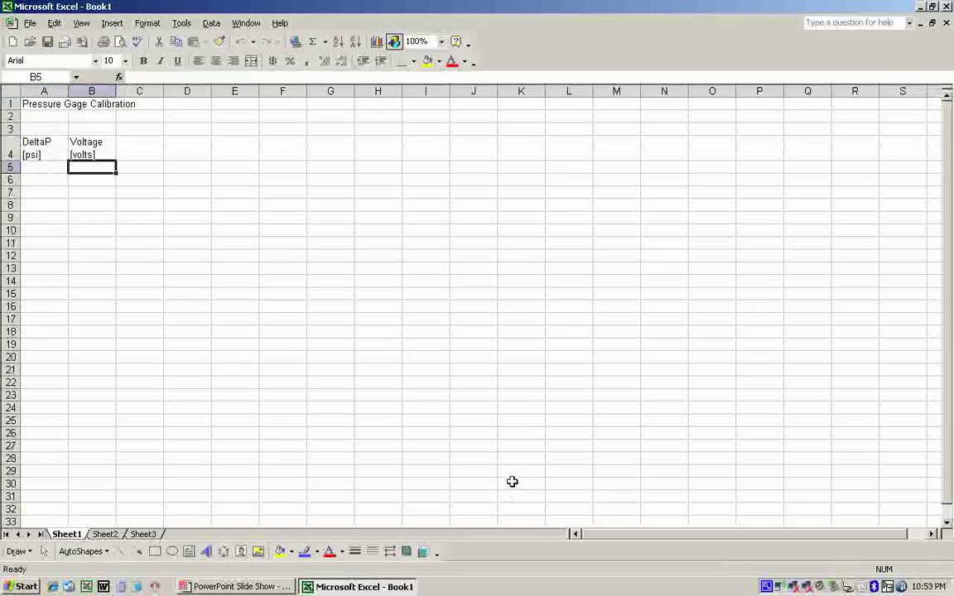
Fill the DeltaP column from A5 to A9 with the values 0, 5, 10, 15 and 20
key("Left")
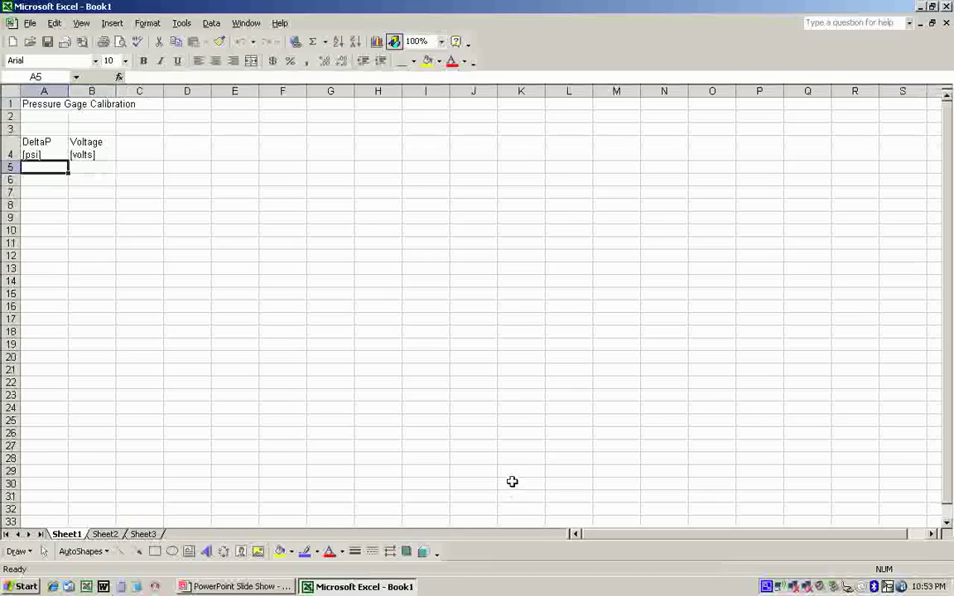
type("0")
key("Return")
type("5")
key("Return")
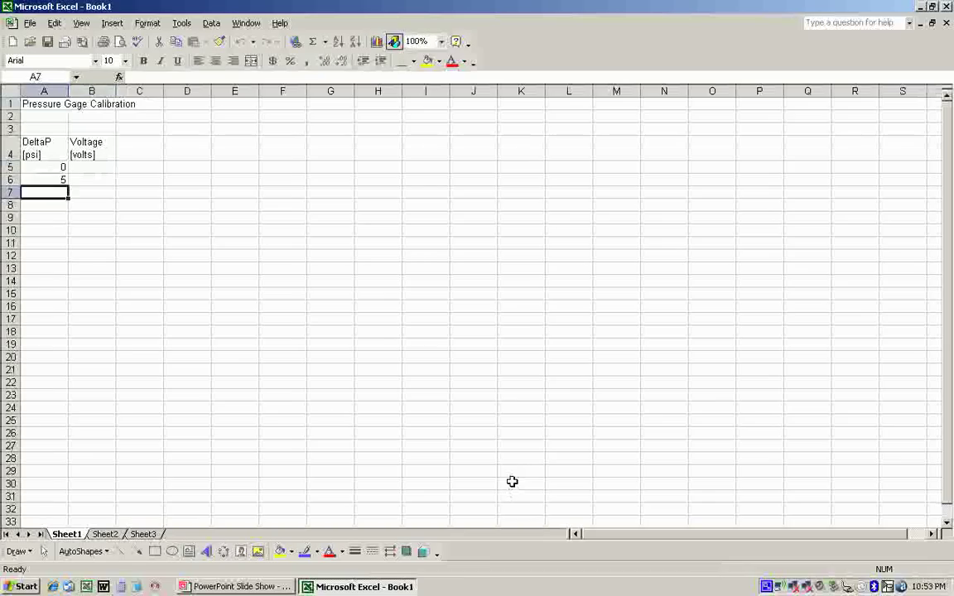
type("10")
key("Return")
type("15")
key("Return")
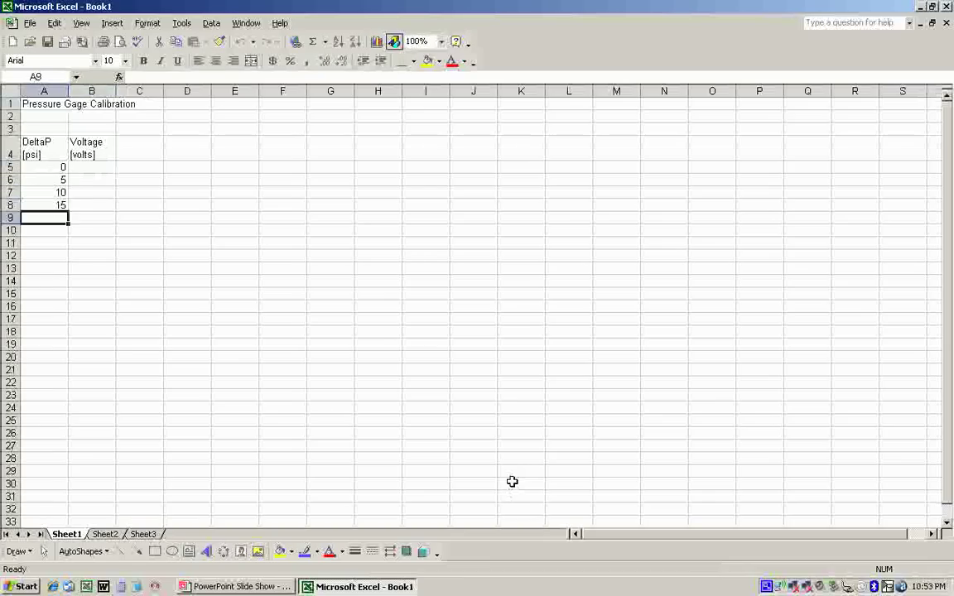
type("20")
key("Right")
Fill the Voltage column from B5 to B9 with the values 0.6, 1.4, 2.0, 2.8 and 4.2
key("Up")
key("Up")
key("Up")
key("Up")
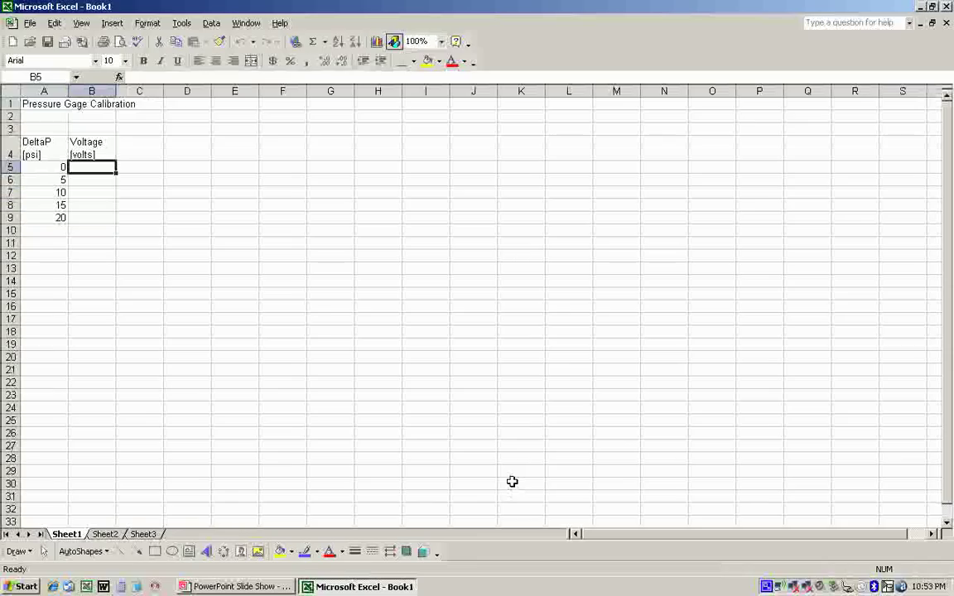
type("0.6")
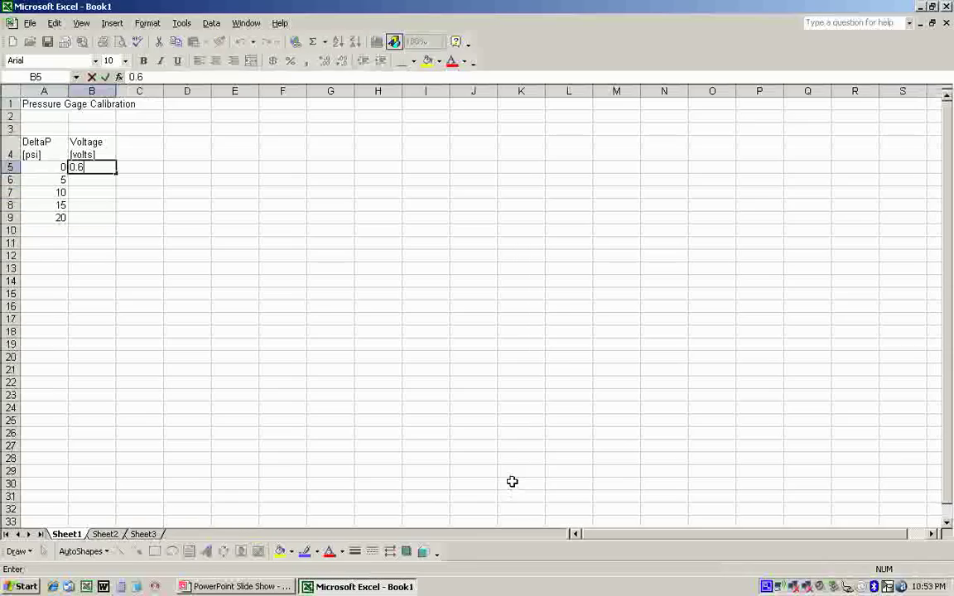
key("Return")
type("1.4")
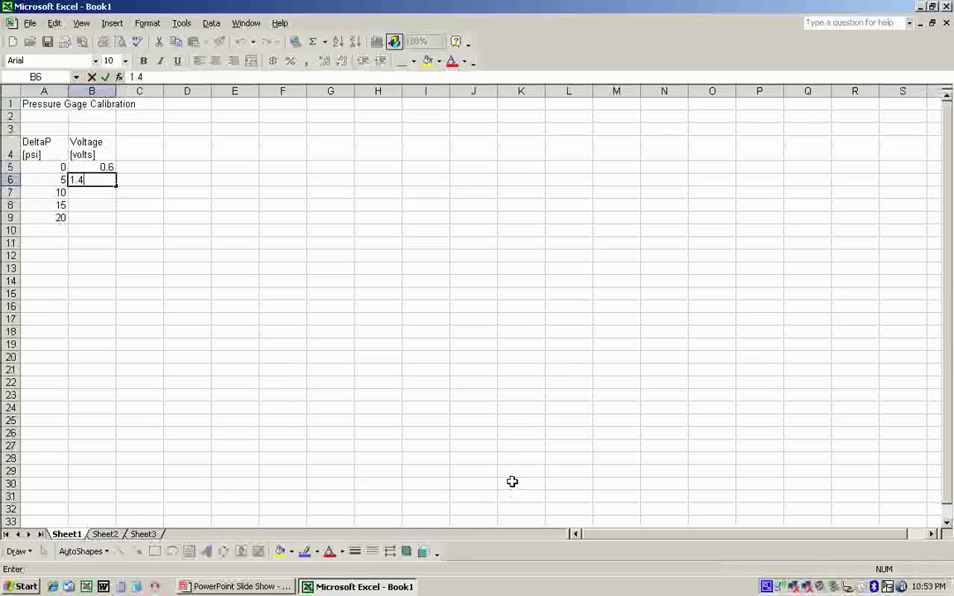
key("Return")
type("2.0")
key("Return")
type("2")
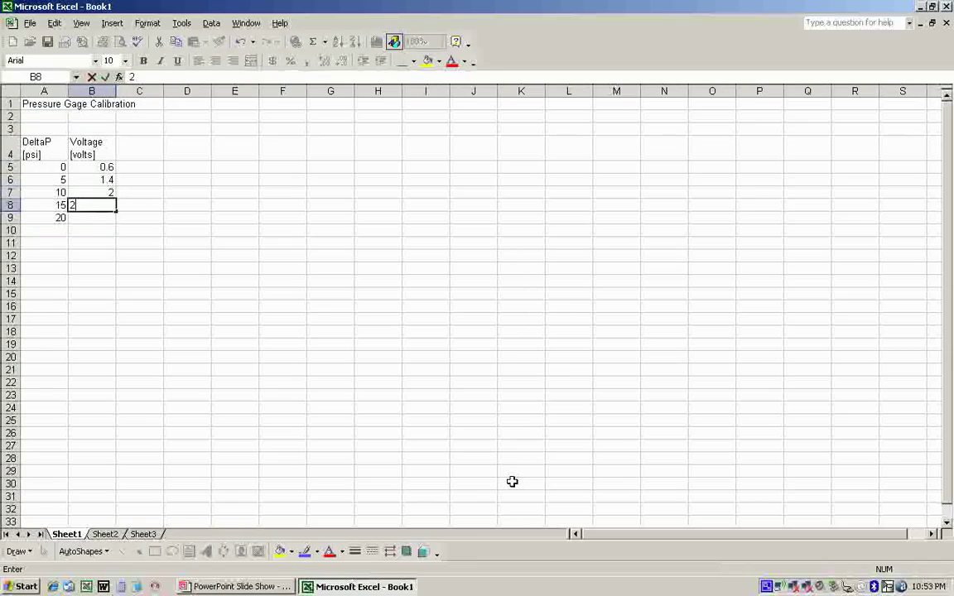
type(".8")
key("Return")
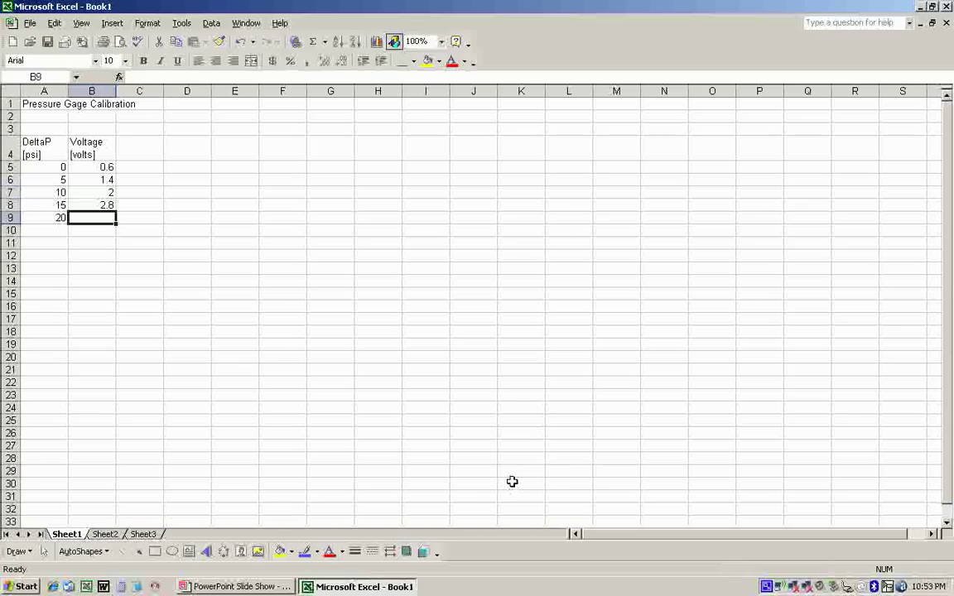
type("4.2")
key("Return")
Enter the label "regression" in cell A12 below the data table
key("Down")
key("Down")
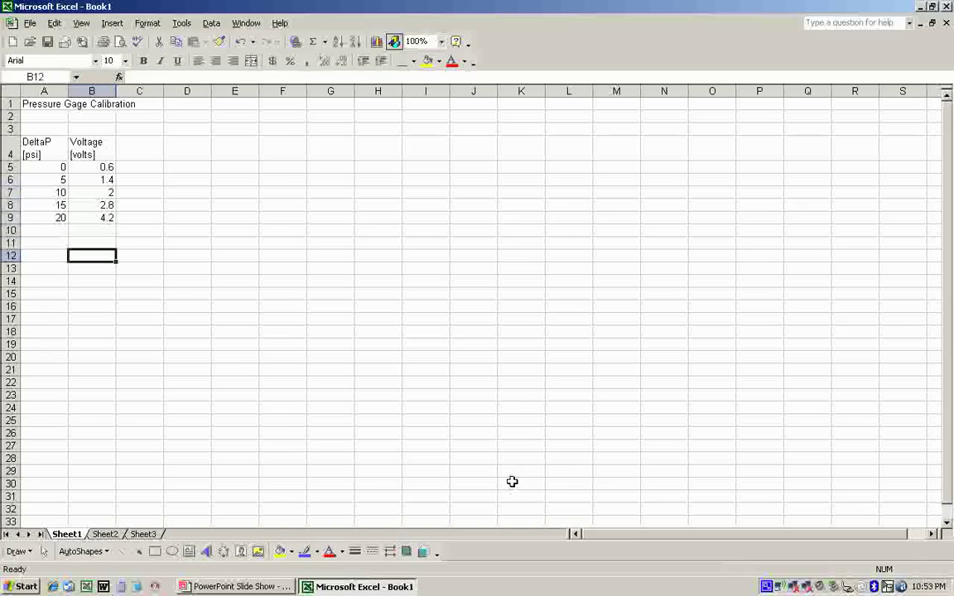
key("Left")
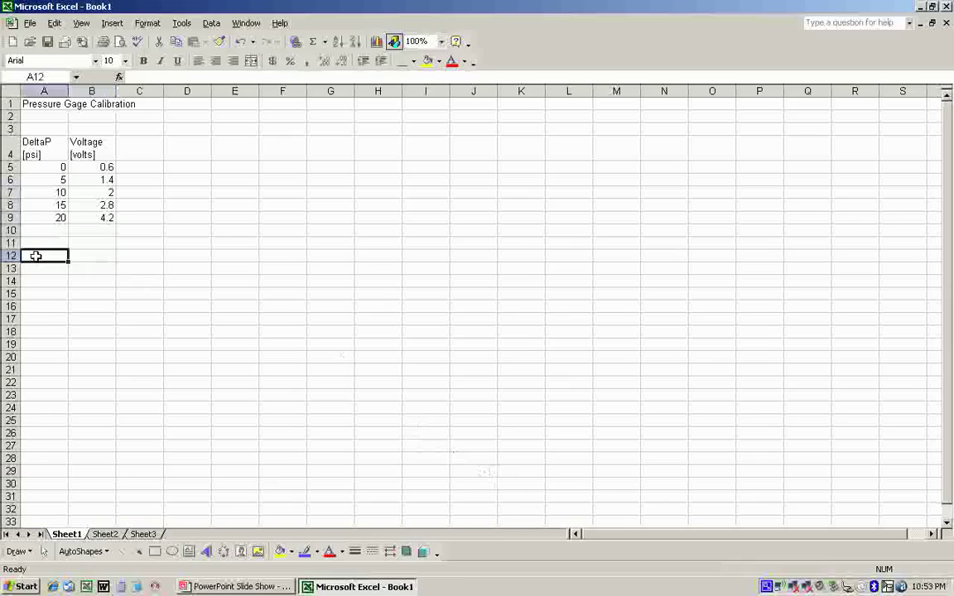
type("regr")
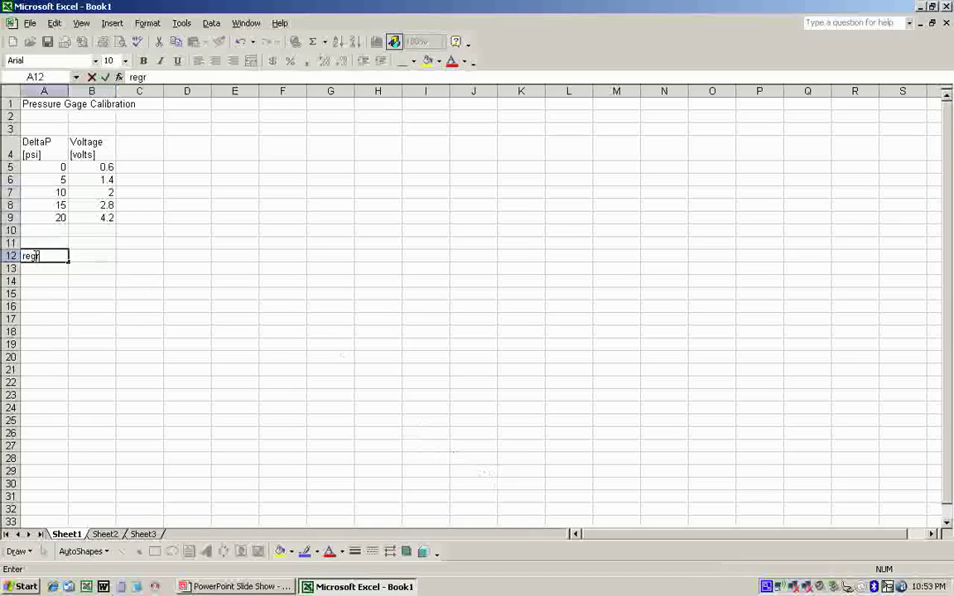
type("ession")
key("Return")
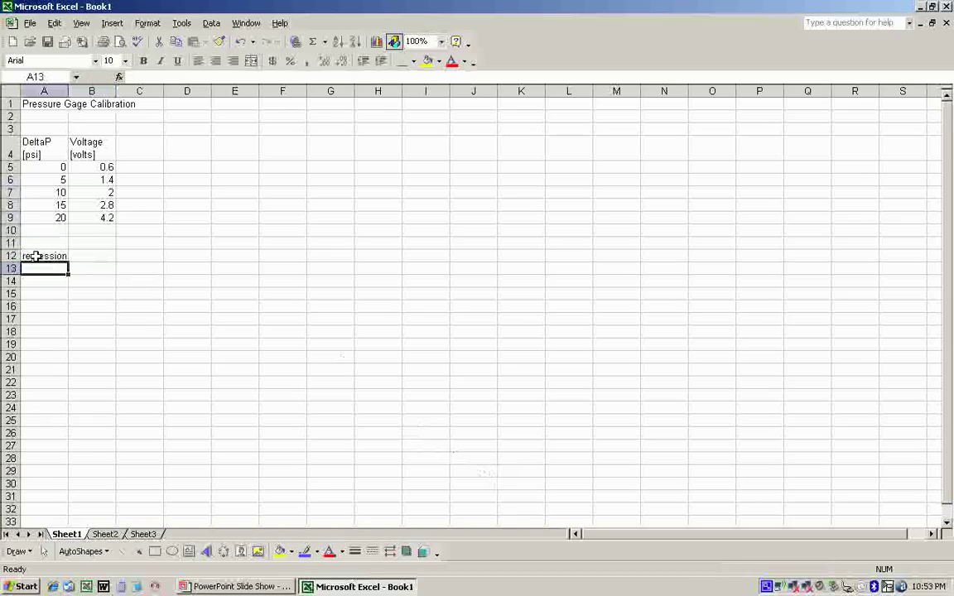
Insert a blank row directly above the DeltaP and Voltage header row
left_click(11, 146)
right_click(12, 145)
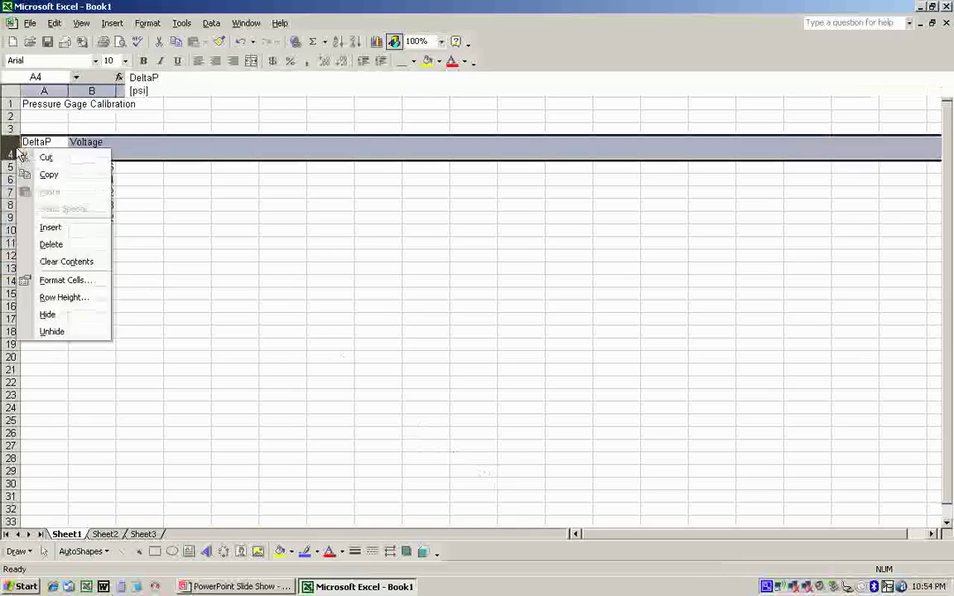
left_click(46, 228)
Label the DeltaP column "y" in A4 and the Voltage column "x" in B4
left_click(46, 141)
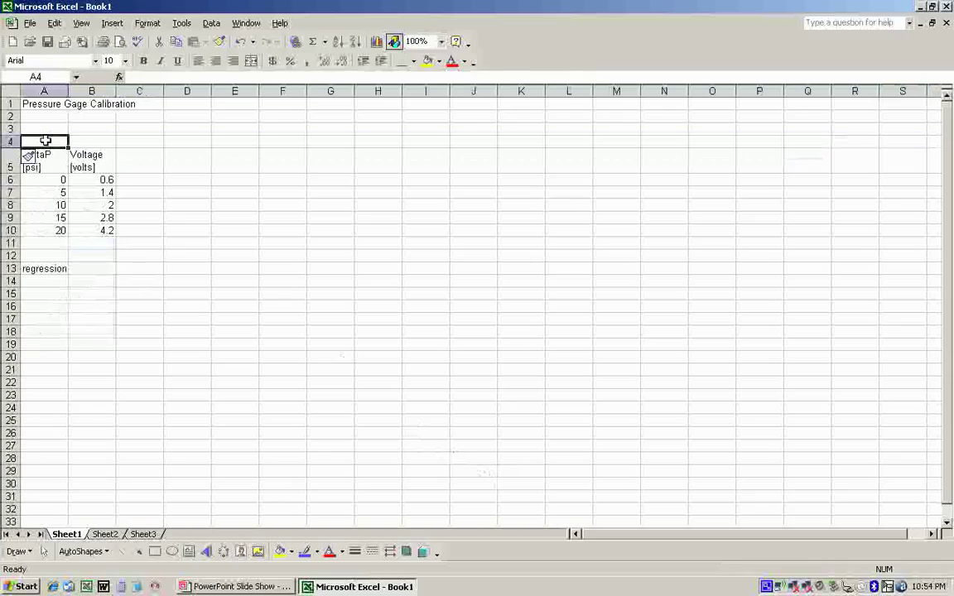
left_click(46, 128)
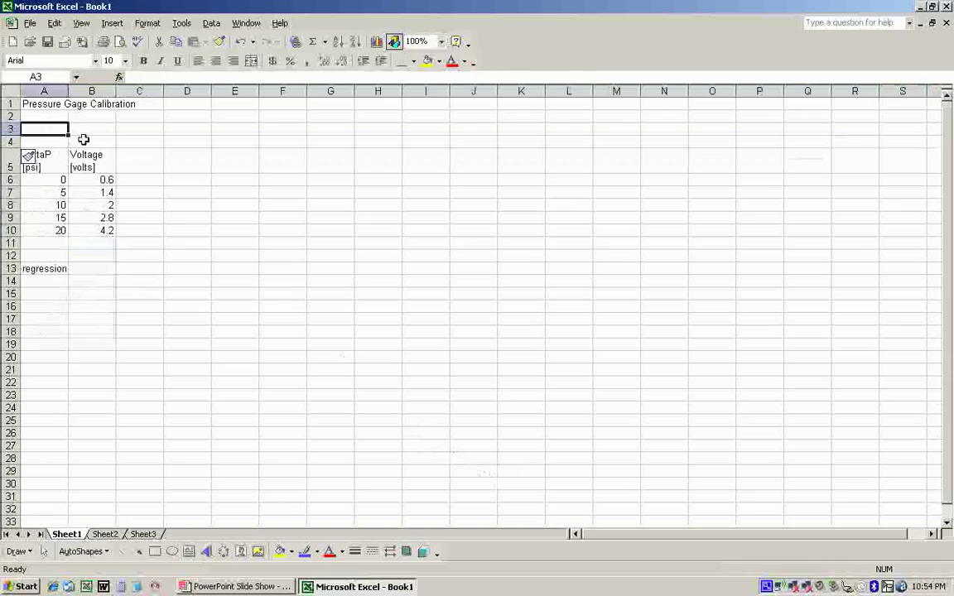
left_click(61, 141)
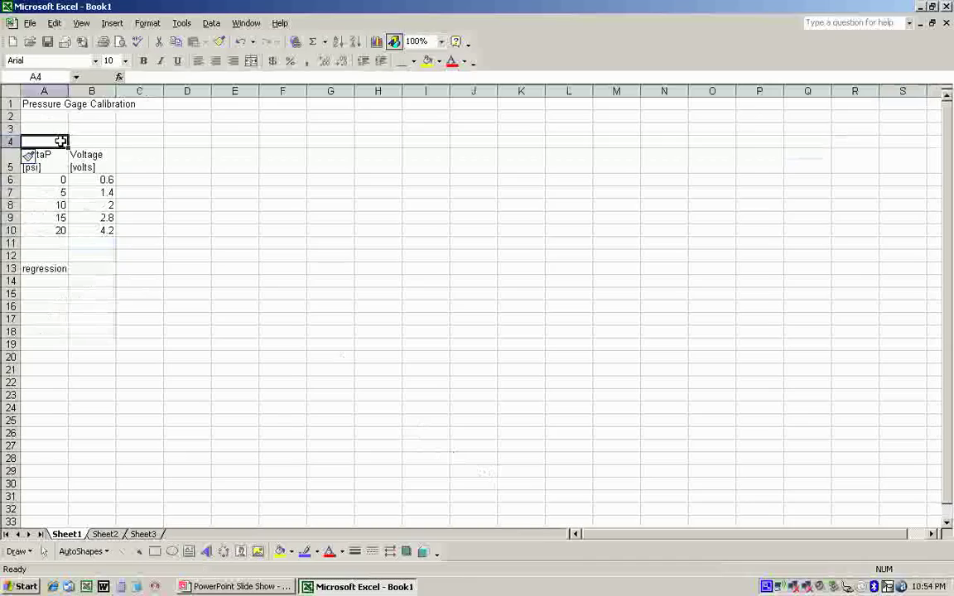
type("y")
key("Tab")
type("x")
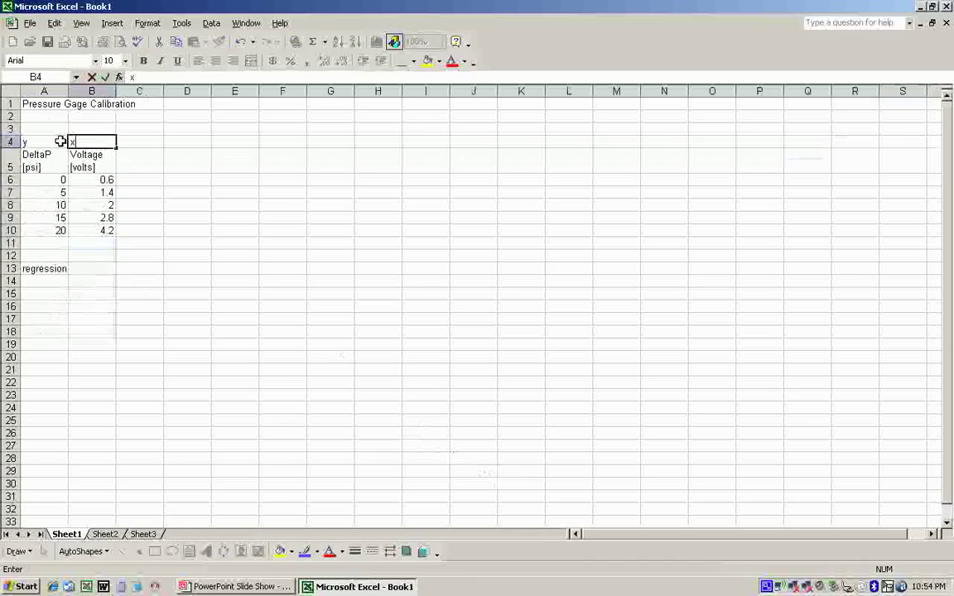
Enter the formula =linest(A6:A10,B6:B10,true,true) in cell B14 to regress DeltaP on Voltage
left_click(77, 282)
type("=linest(")
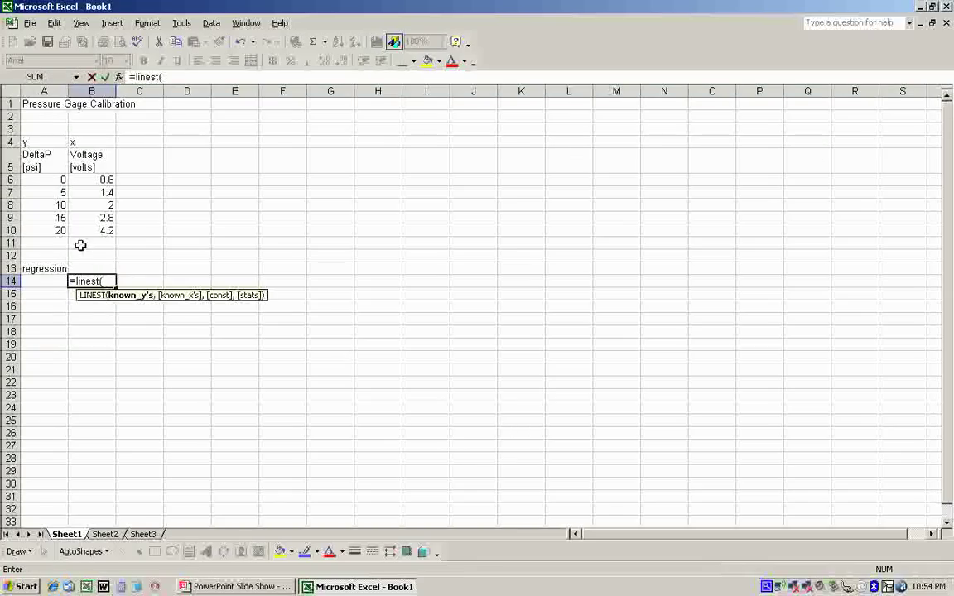
left_click_drag(47, 179, 49, 226)
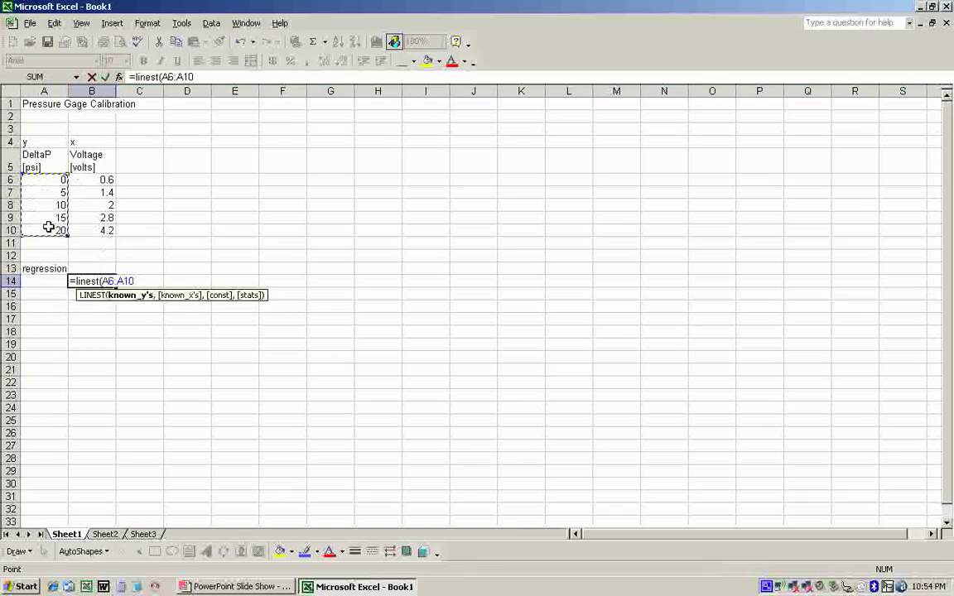
type(",")
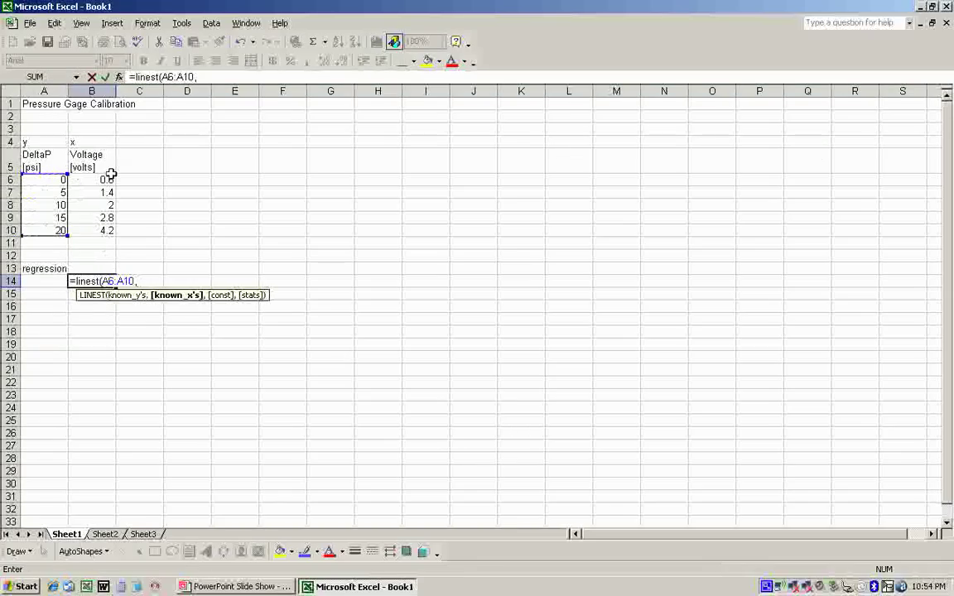
left_click_drag(95, 178, 98, 230)
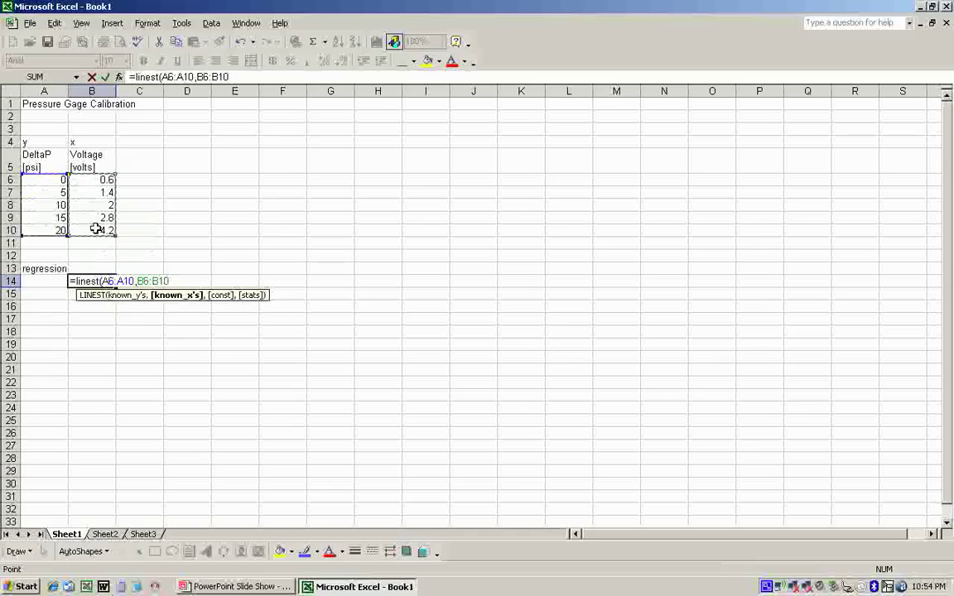
type(",")
type("tue")
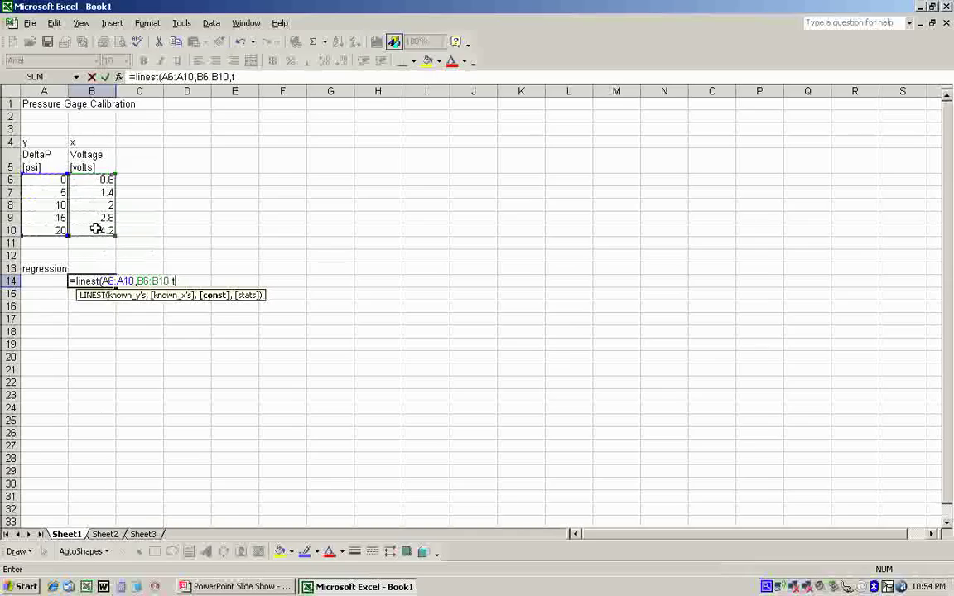
key("BackSpace")
key("BackSpace")
type("rue,")
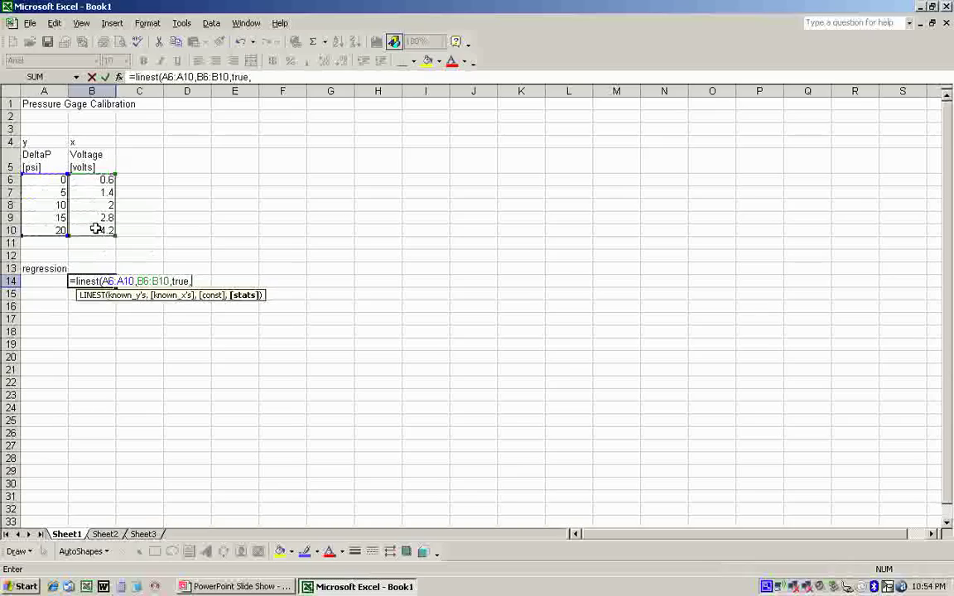
type("tru")
key("BackSpace")
type("e")
key("BackSpace")
type("ue)")
key("Return")
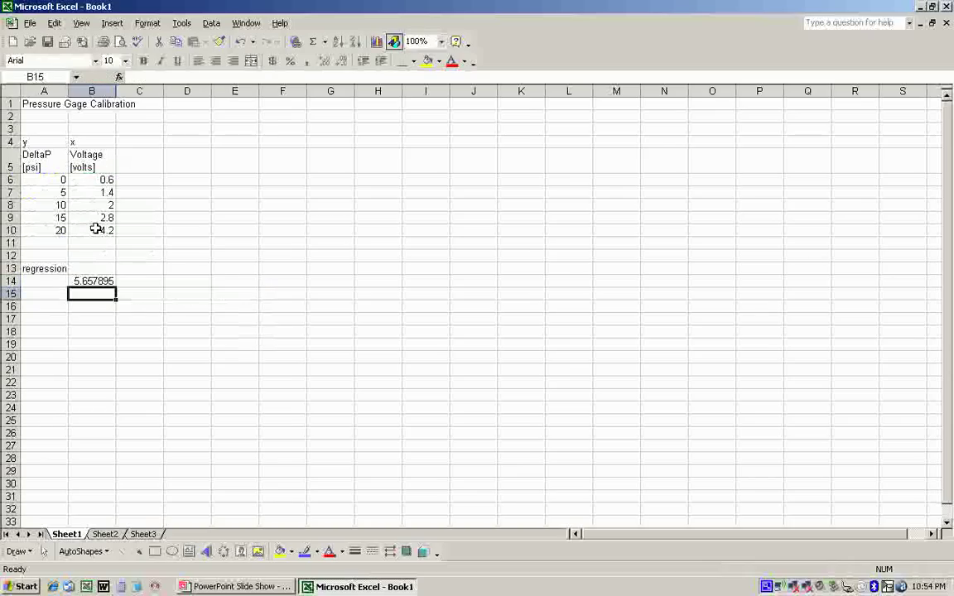
Extend the LINEST formula in B14 as an array formula over the range B14:C21
left_click(103, 280)
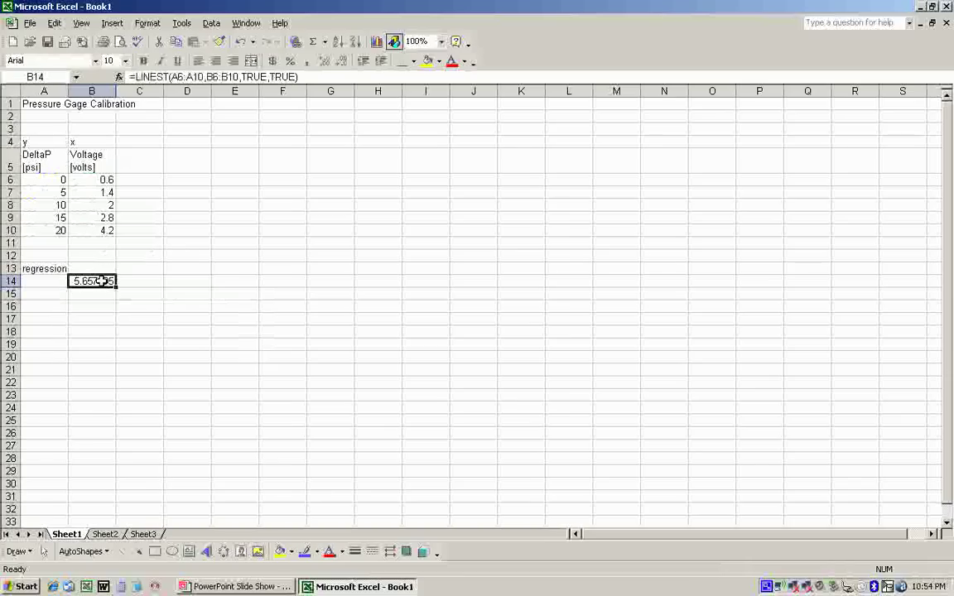
left_click_drag(103, 281, 130, 372)
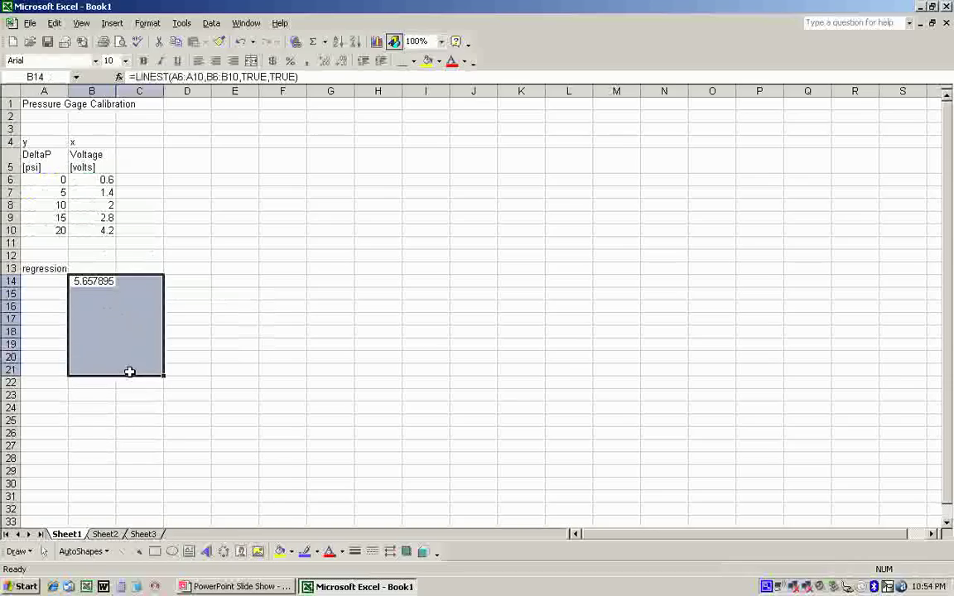
key("F2")
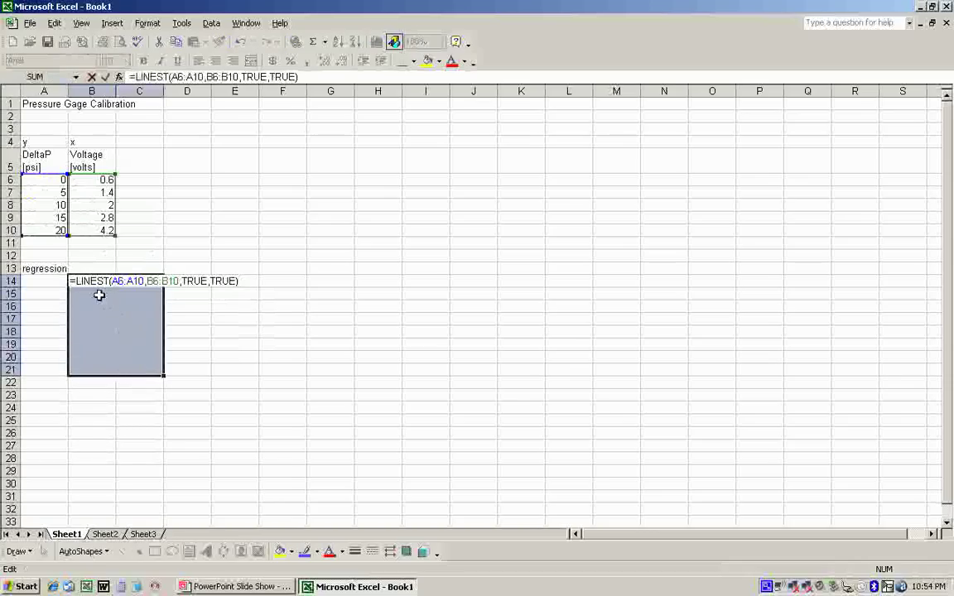
key("ctrl+shift+Return")
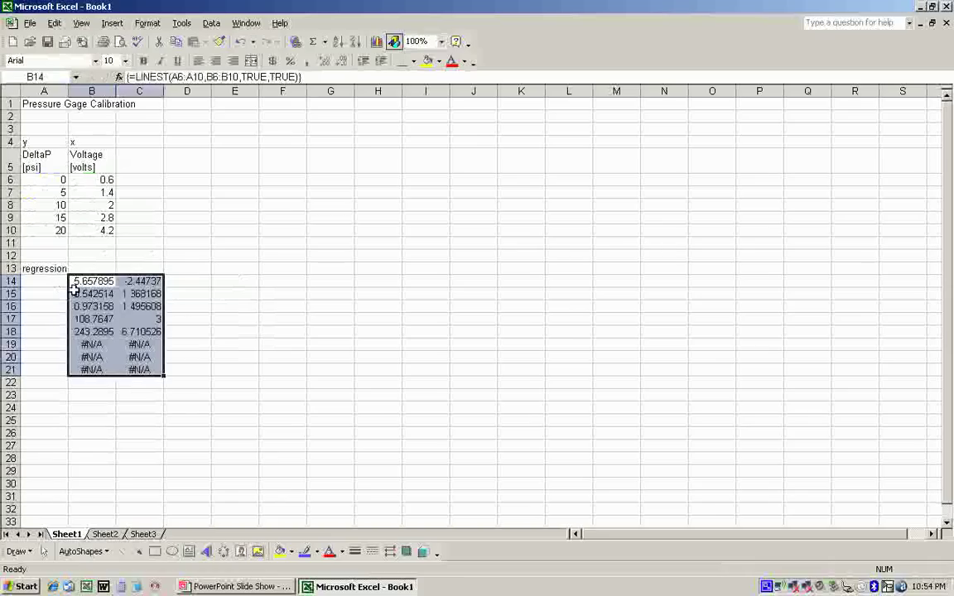
left_click(87, 294)
Label the first three rows of regression output in A14:A16 as "m", "sem" and "r2"
left_click(61, 282)
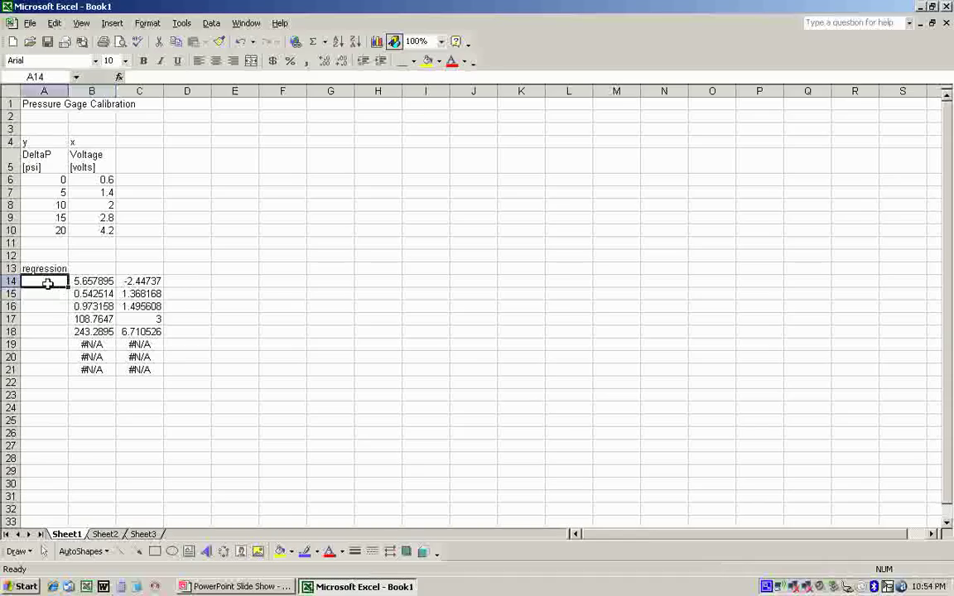
type("m")
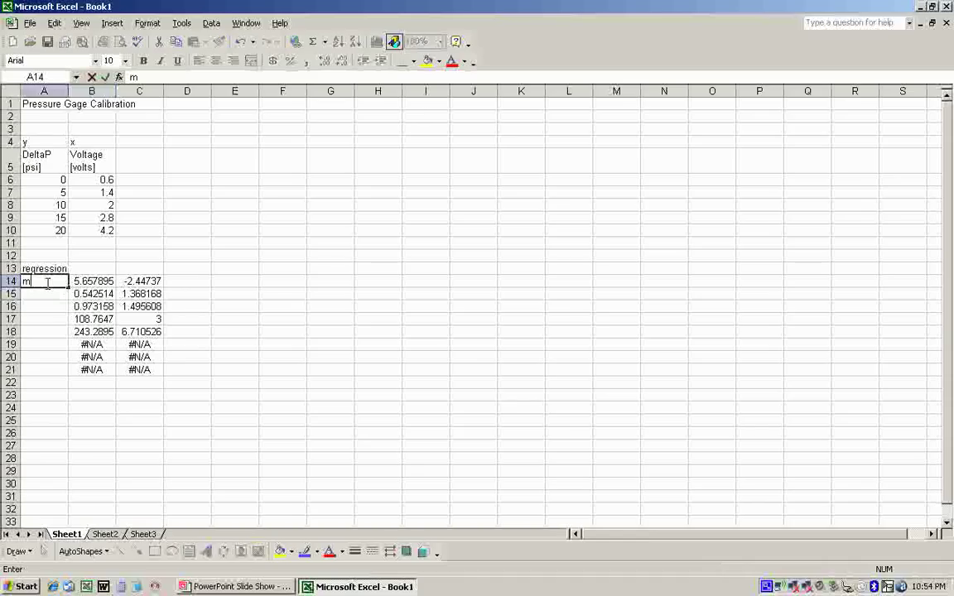
key("Return")
type("s")
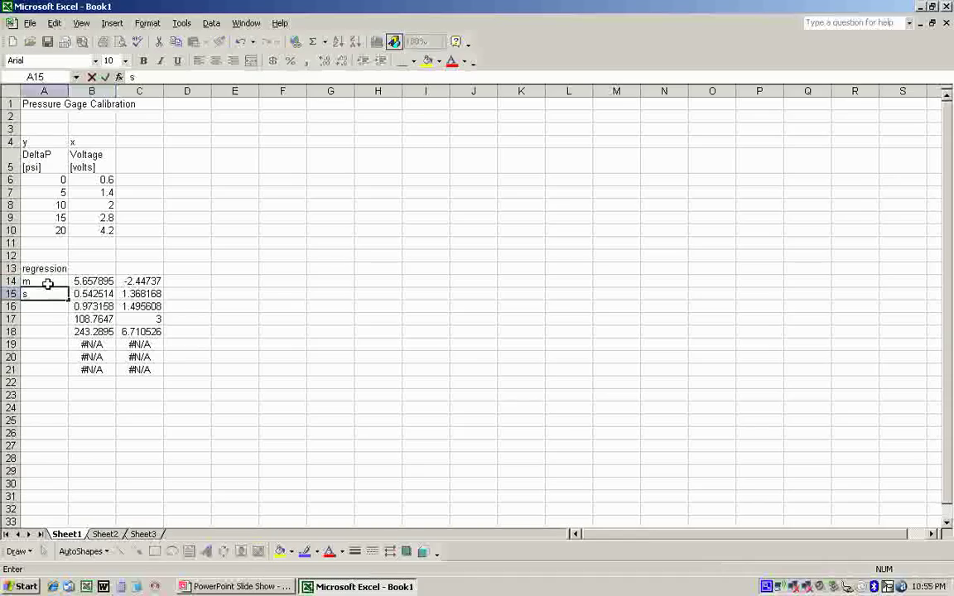
type("em")
key("Return")
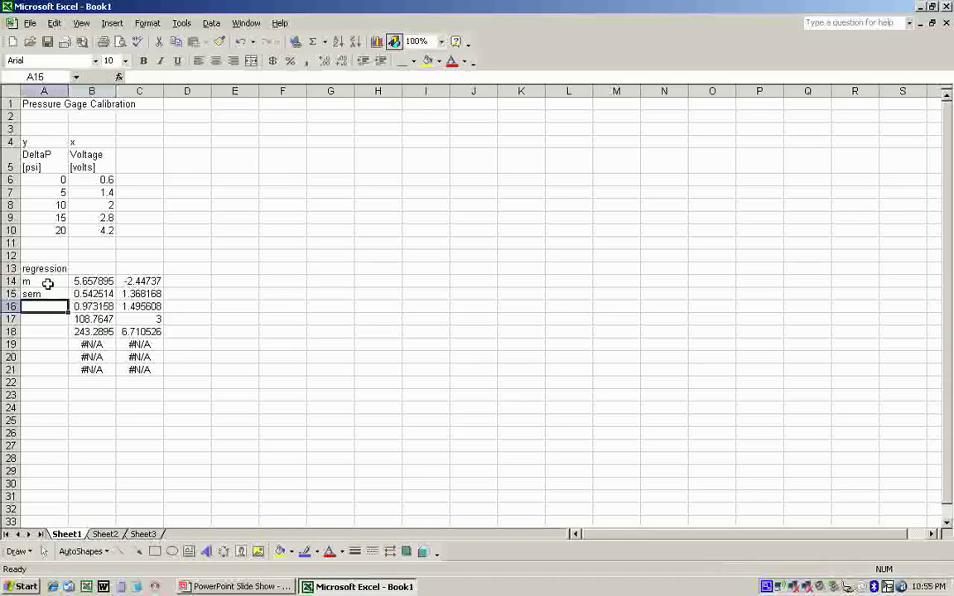
type("r2")
Label the second column of regression output in D14:D17 as "b", "seb", "sey" and "df"
left_click(174, 280)
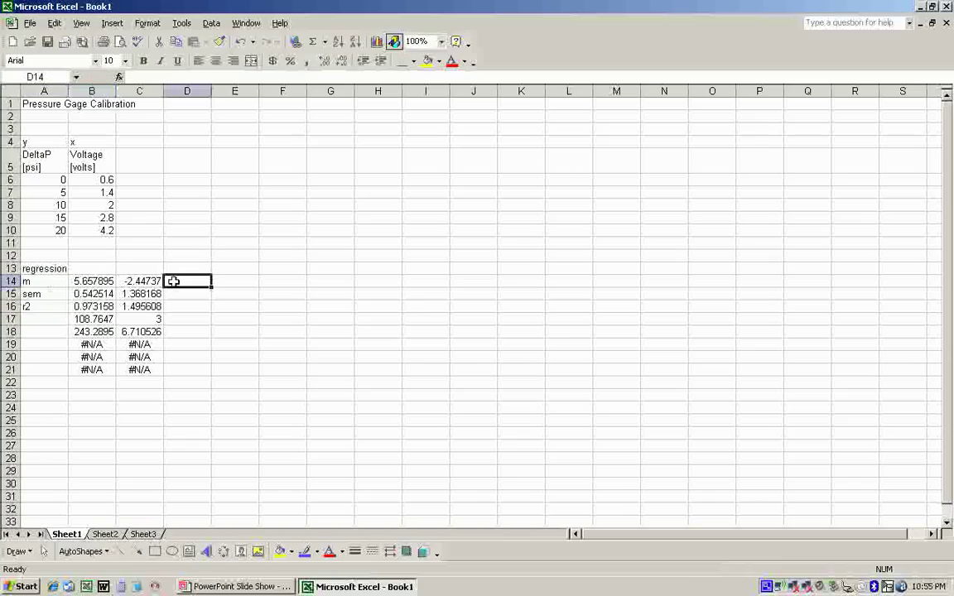
type("b")
key("Return")
type("seb")
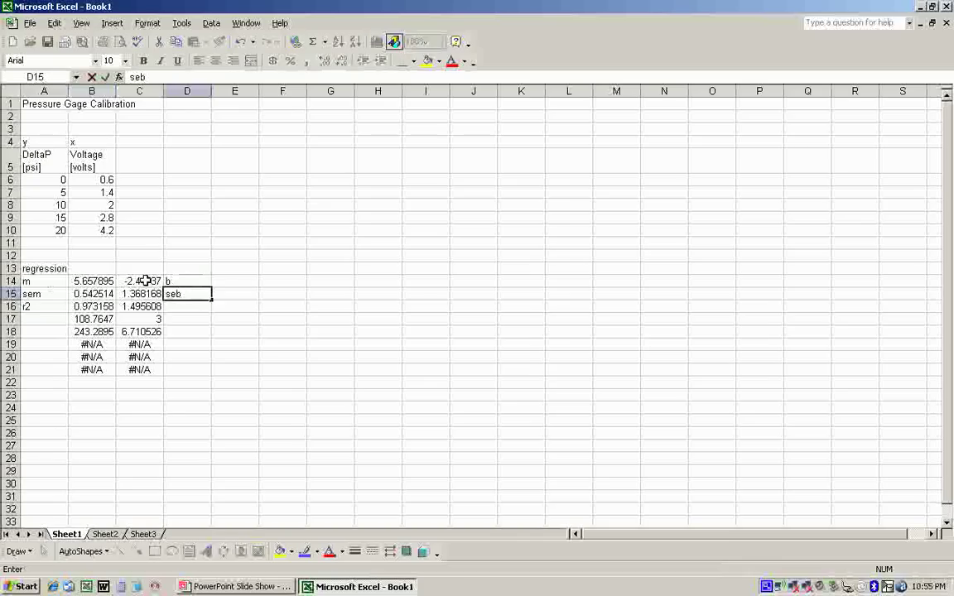
key("Return")
type("sey")
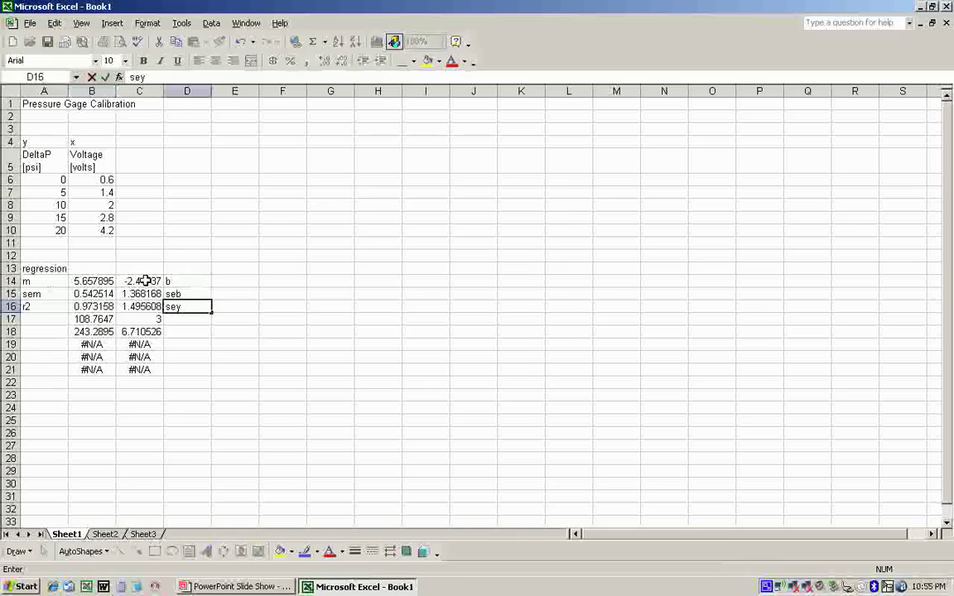
key("Return")
type("df")
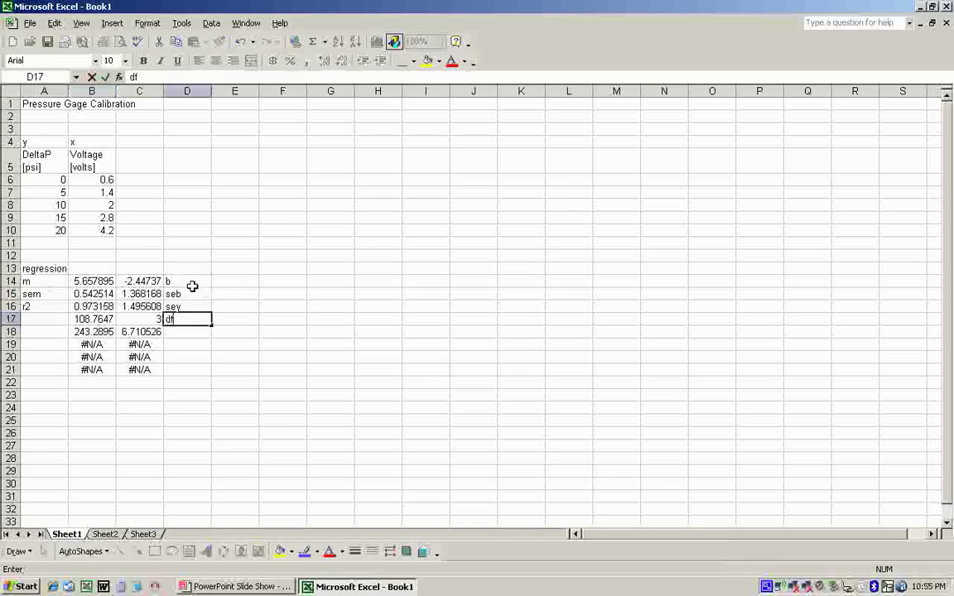
left_click(247, 292)
Enter the label "tvalue" in E14 and the formula =tinv(.05,C17) in F14
left_click(249, 280)
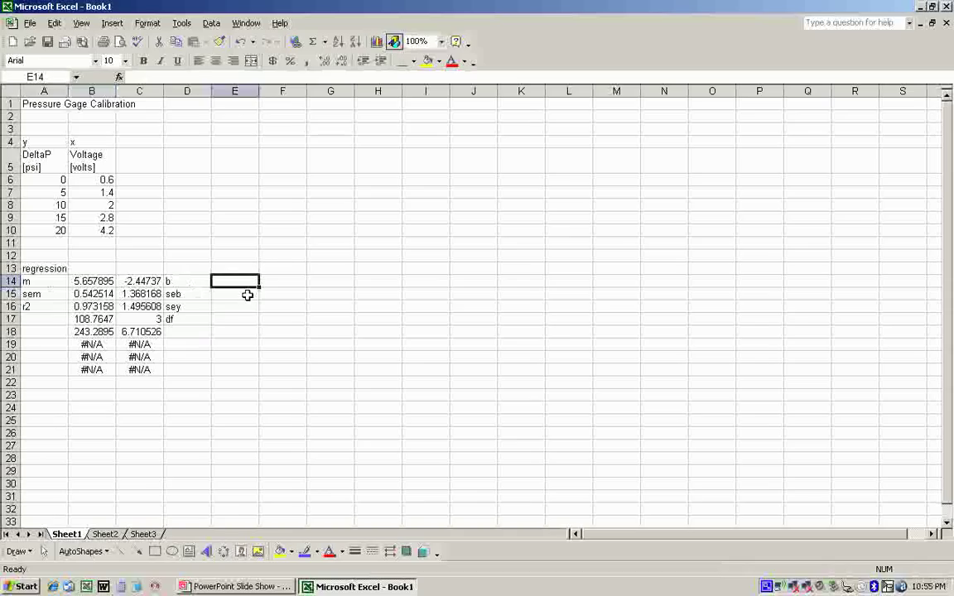
key("alt+Tab")
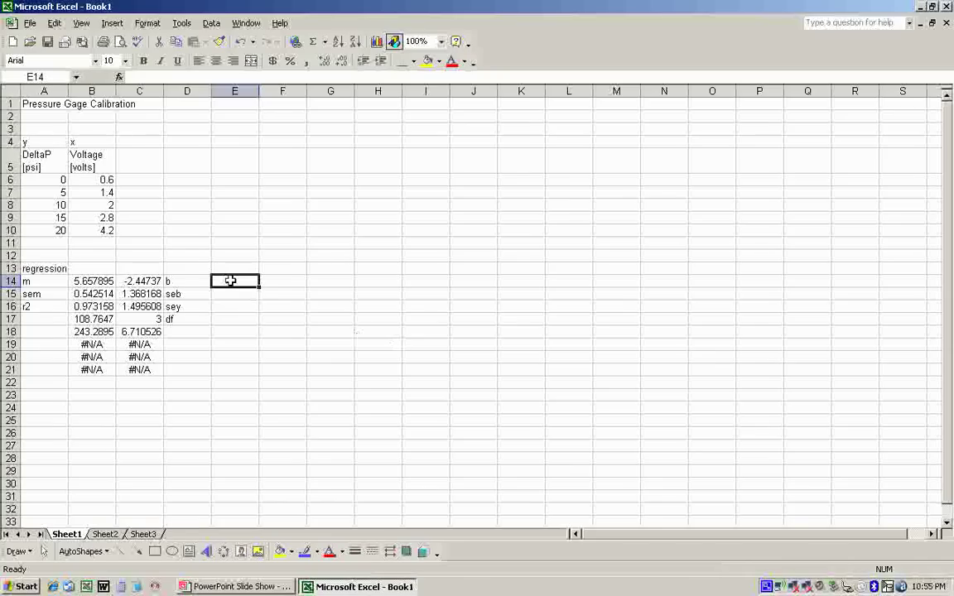
type("tvalue")
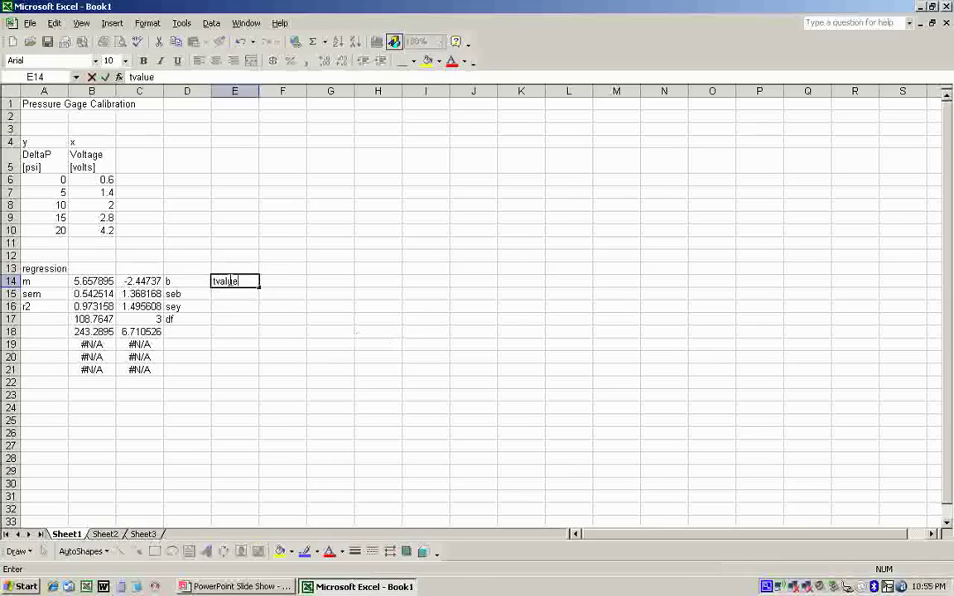
key("Tab")
type("=tinv")
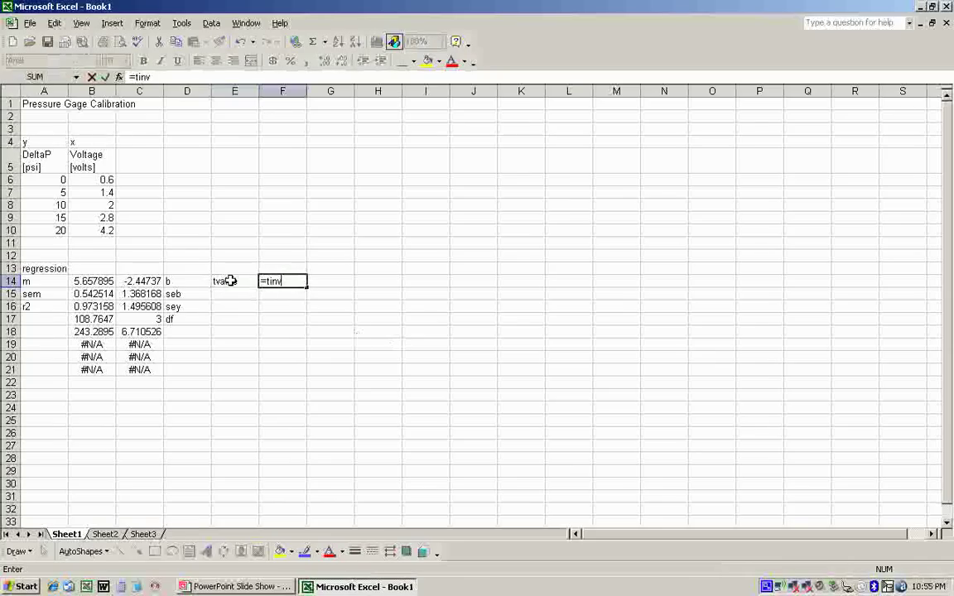
type("(.05")
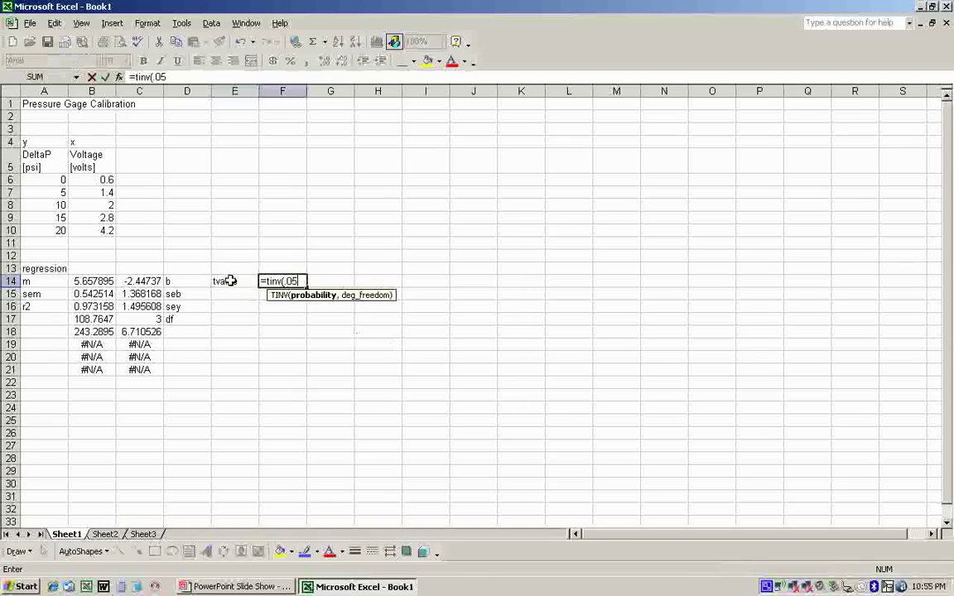
type(",")
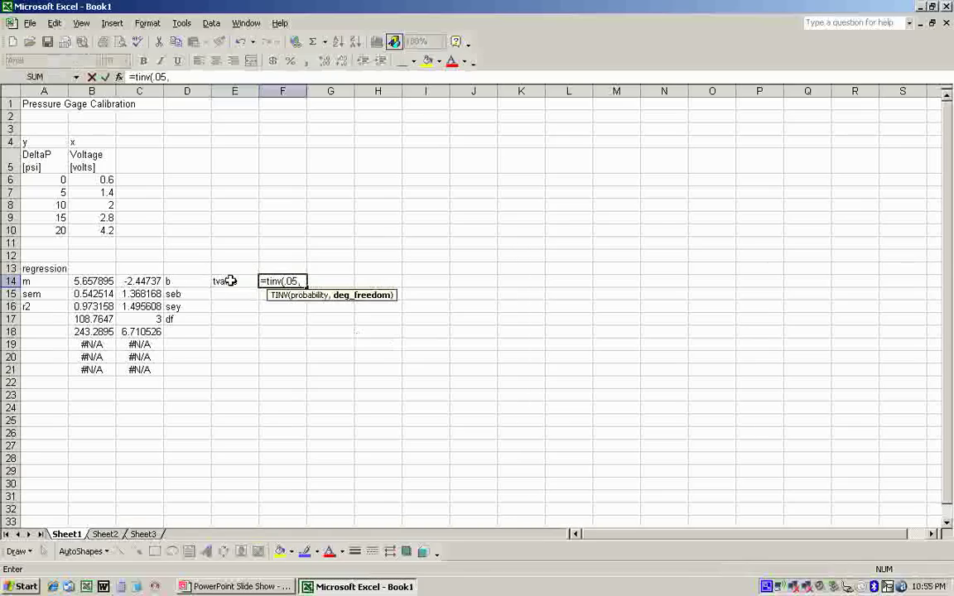
left_click(153, 319)
type(")")
key("Return")
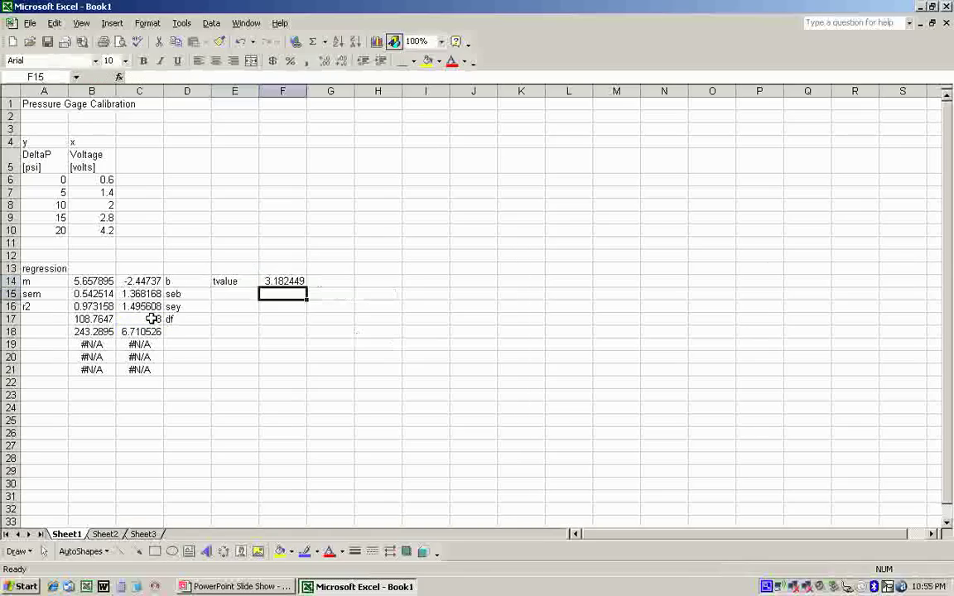
Enter the label "deltam" in E15 and the formula =F14*B15 in F15
key("Left")
type("delt")
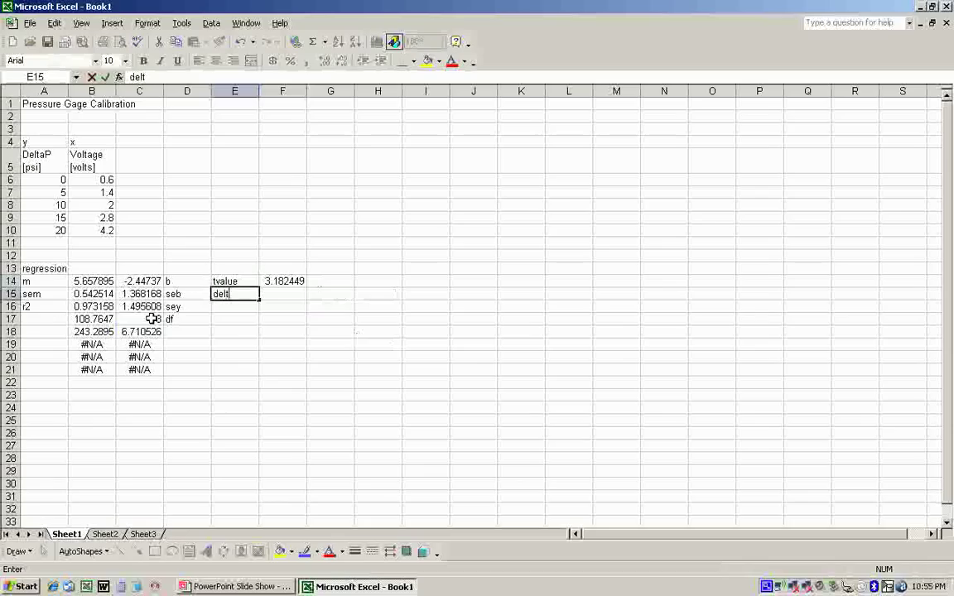
type("am")
key("Tab")
type("=")
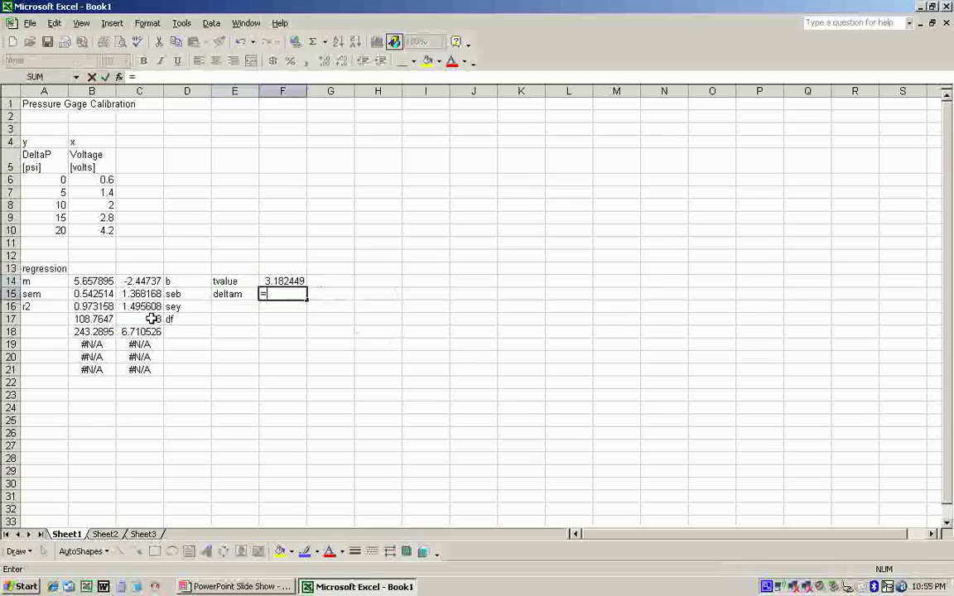
left_click(274, 280)
type("*")
left_click(96, 294)
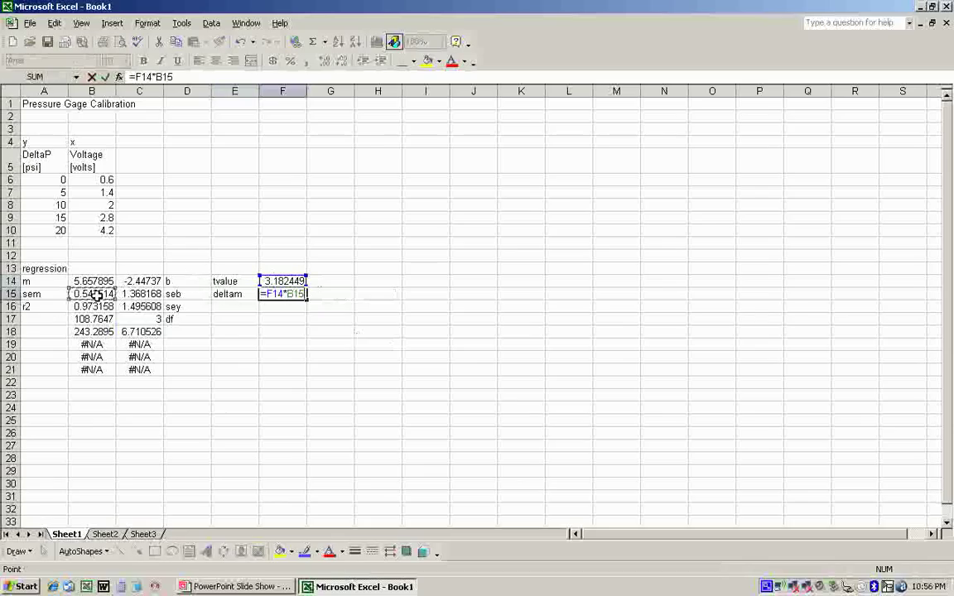
key("Return")
Enter the label "deltab" in E16 and the formula =F14*C15 in F16
key("Left")
type("deltab")
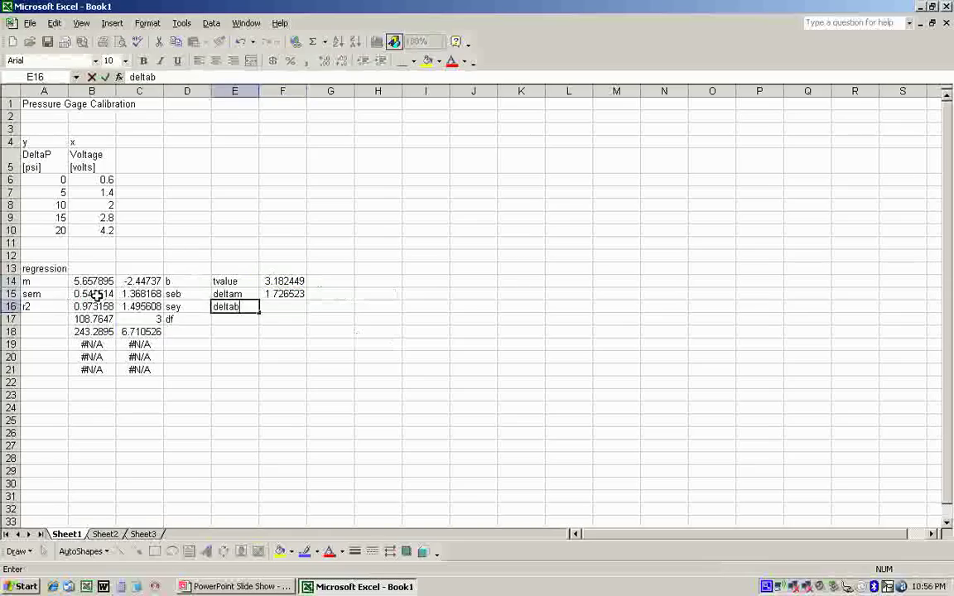
key("Right")
type("=")
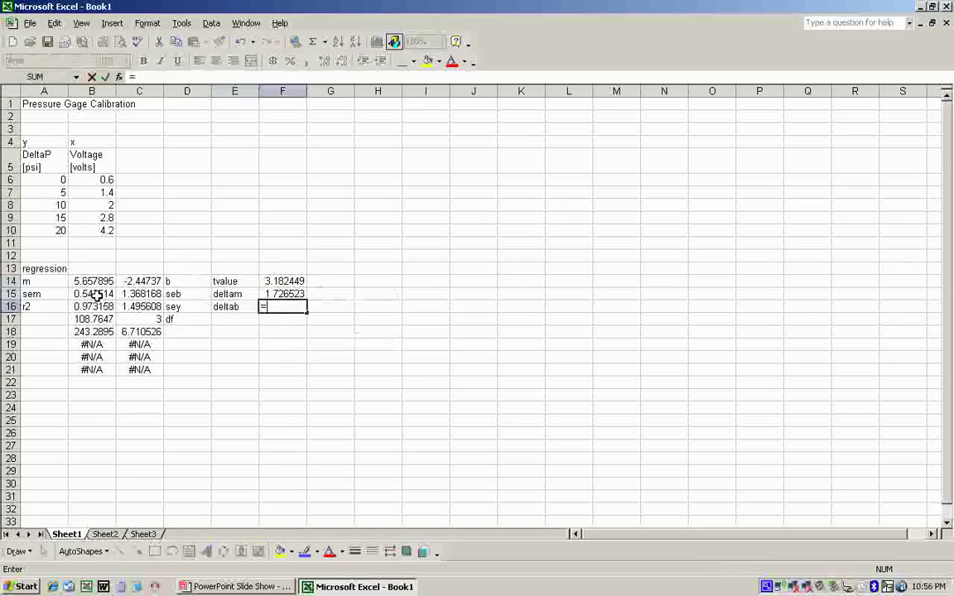
left_click(280, 282)
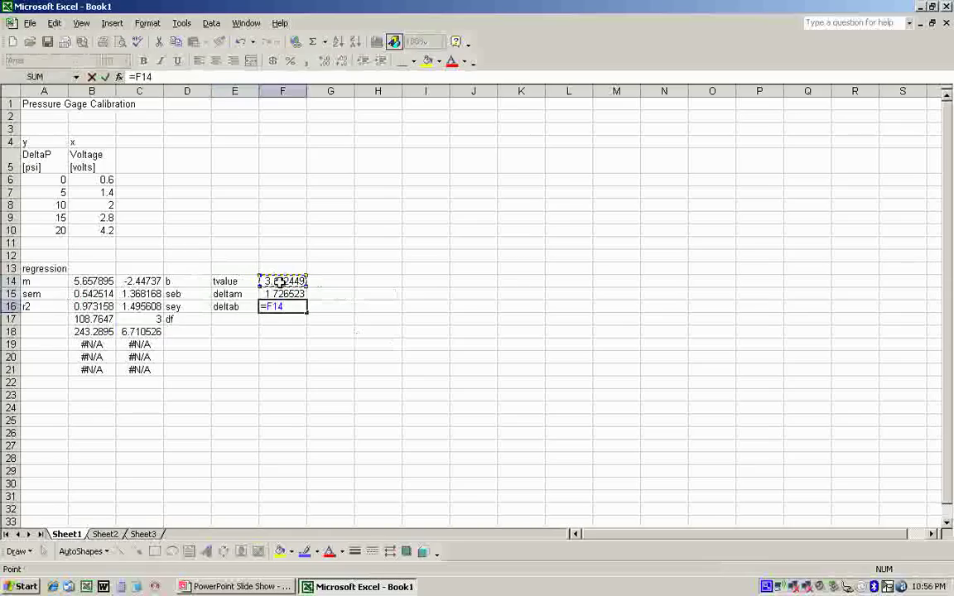
type("*")
left_click(139, 294)
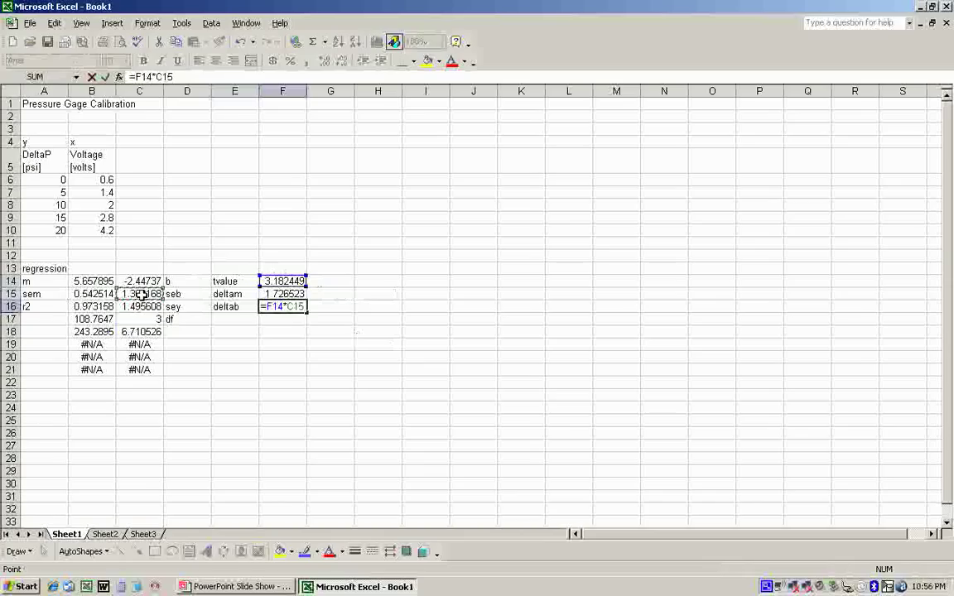
key("Return")
Enter the label "deltay" in E17 and the formula =F14*C16/sqrt(C17+2) in F17
key("Left")
type("delta")
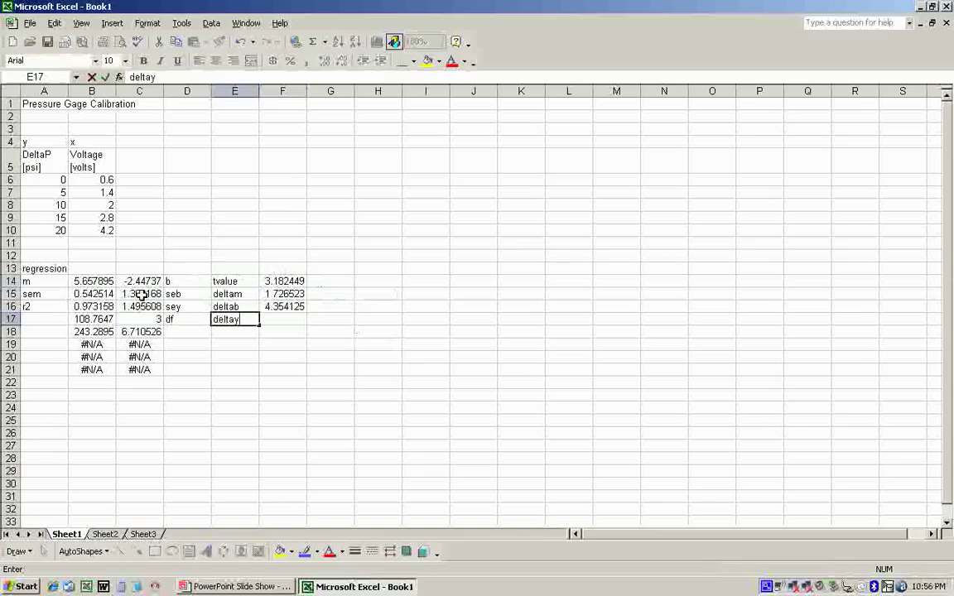
key("Right")
type("=")
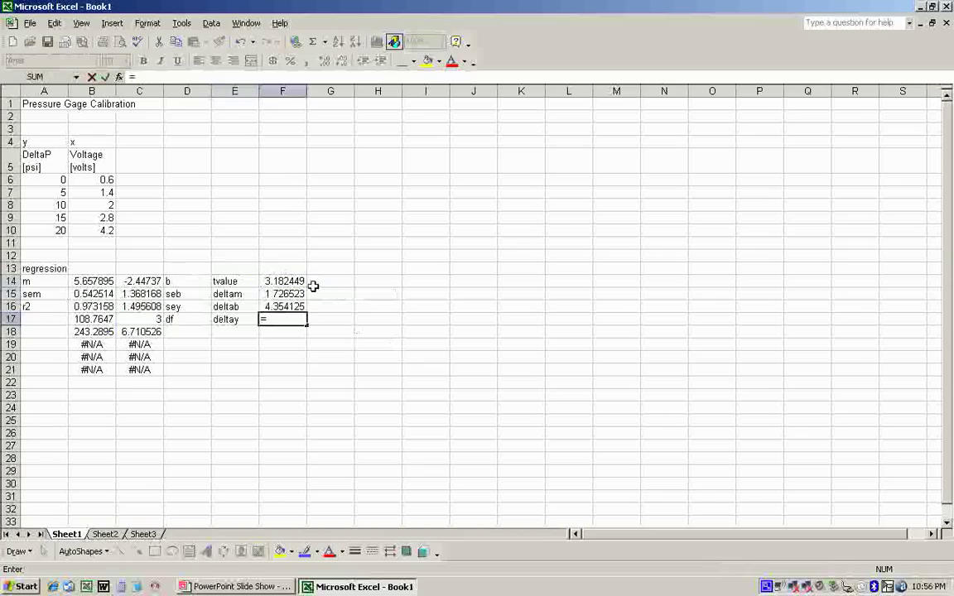
left_click(286, 282)
type("*")
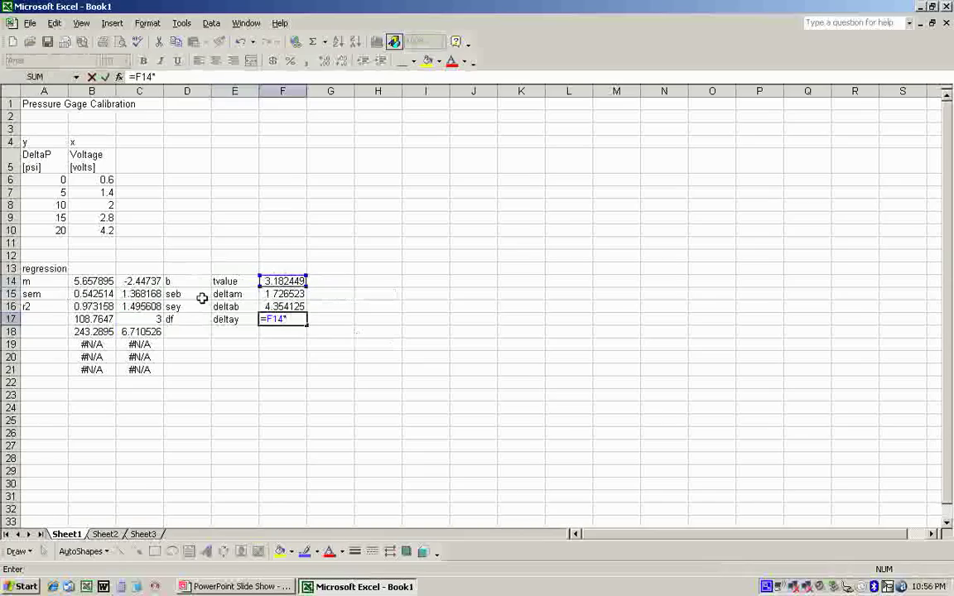
left_click(152, 308)
type("/s")
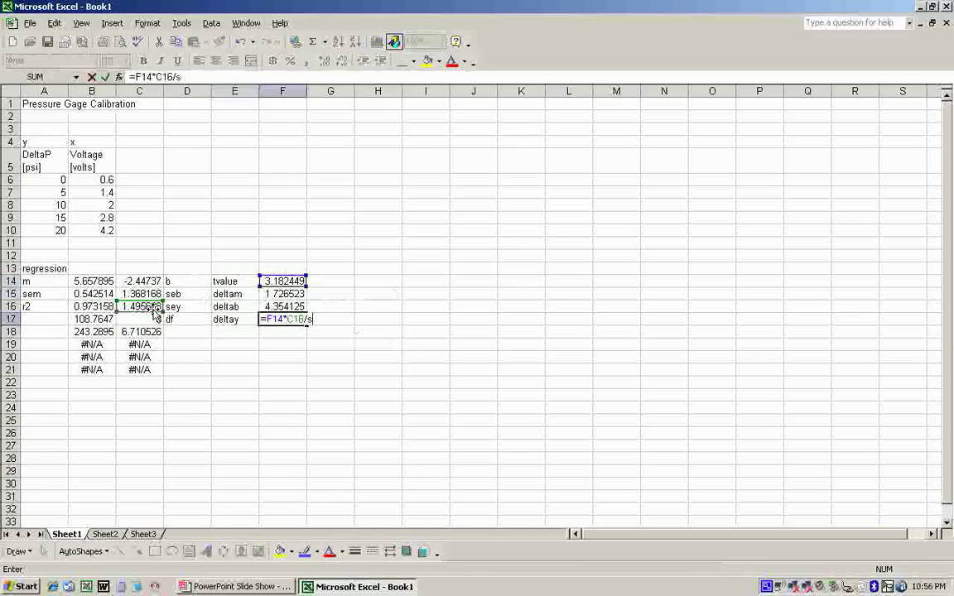
type("qrt(")
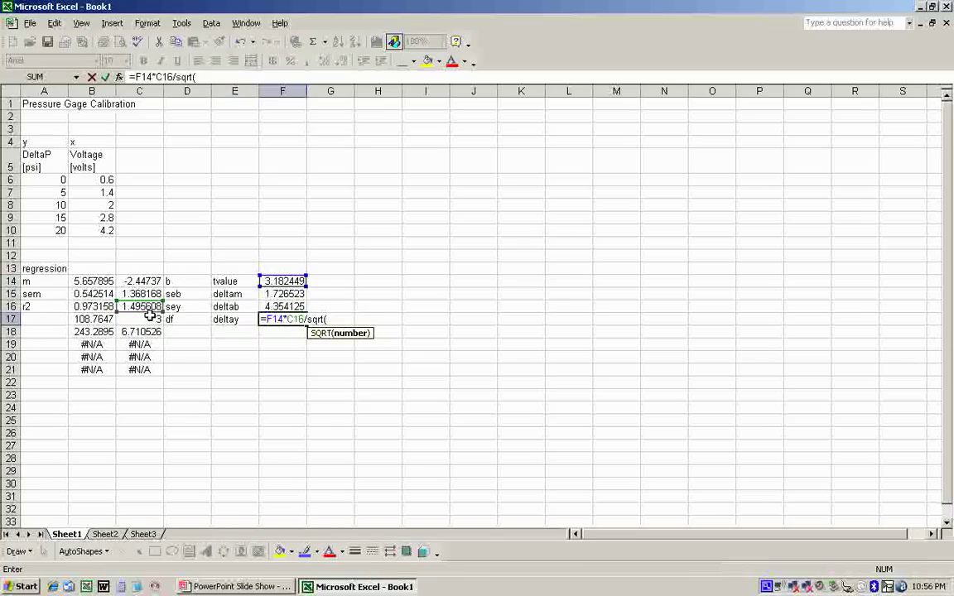
left_click(153, 318)
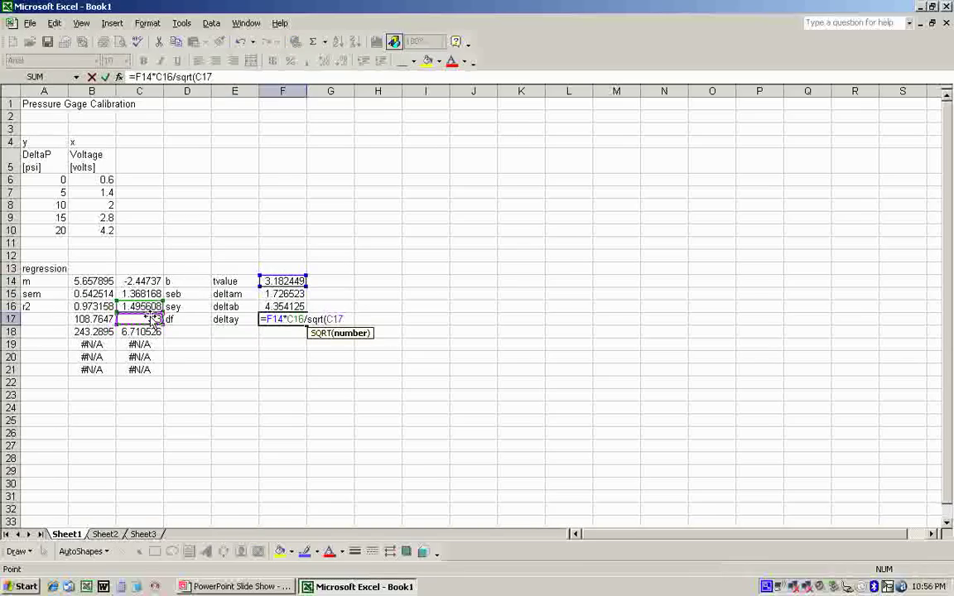
type("+2)")
key("Return")
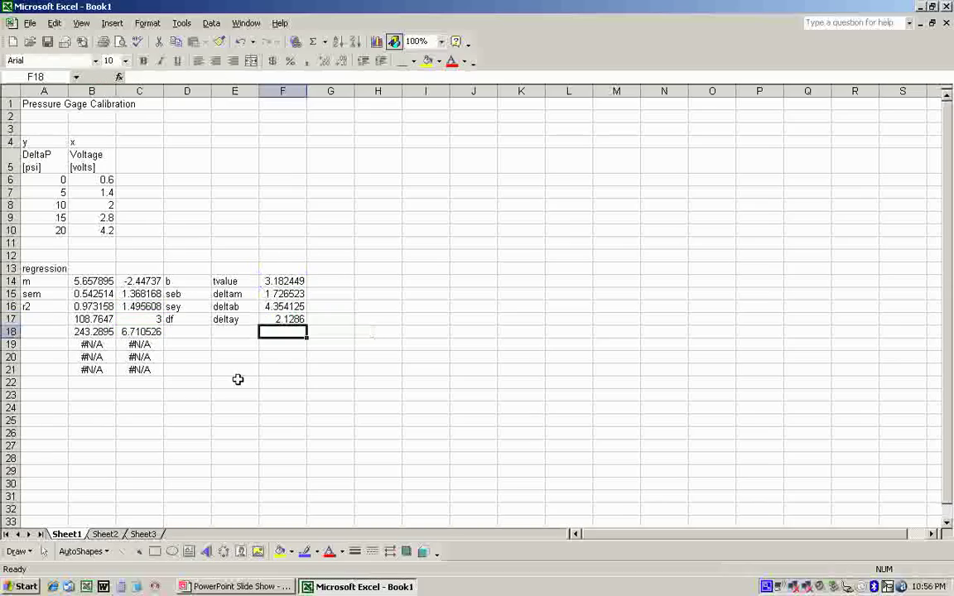
left_click(249, 369)
left_click(297, 319)
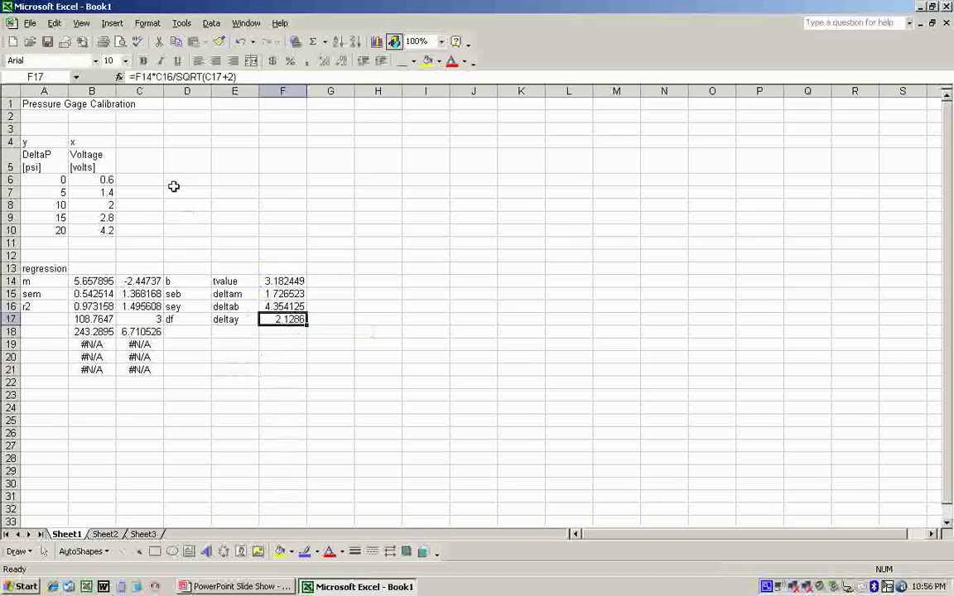
Enter the column heading "ypred" in C4
left_click(129, 143)
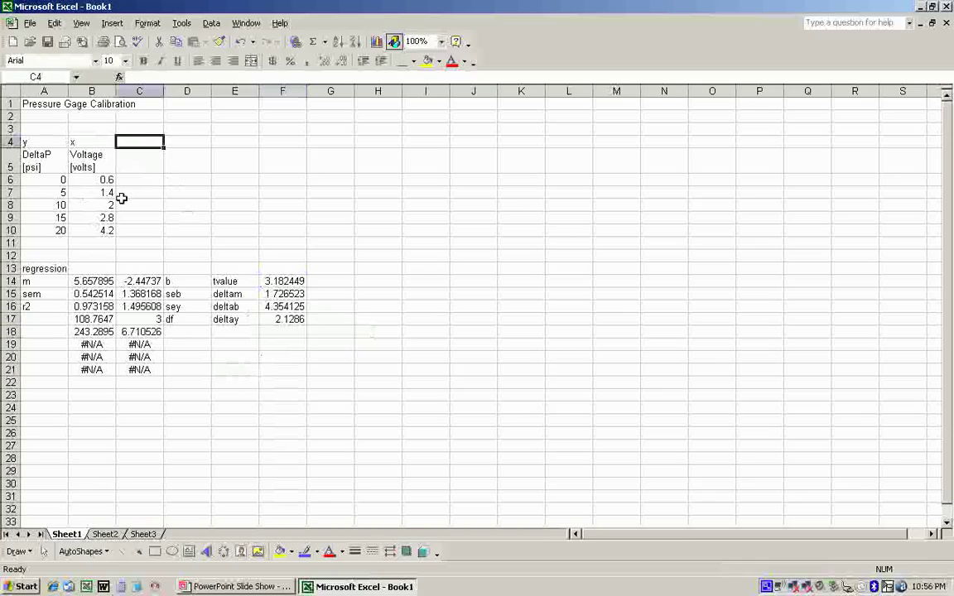
type("ypred")
key("Return")
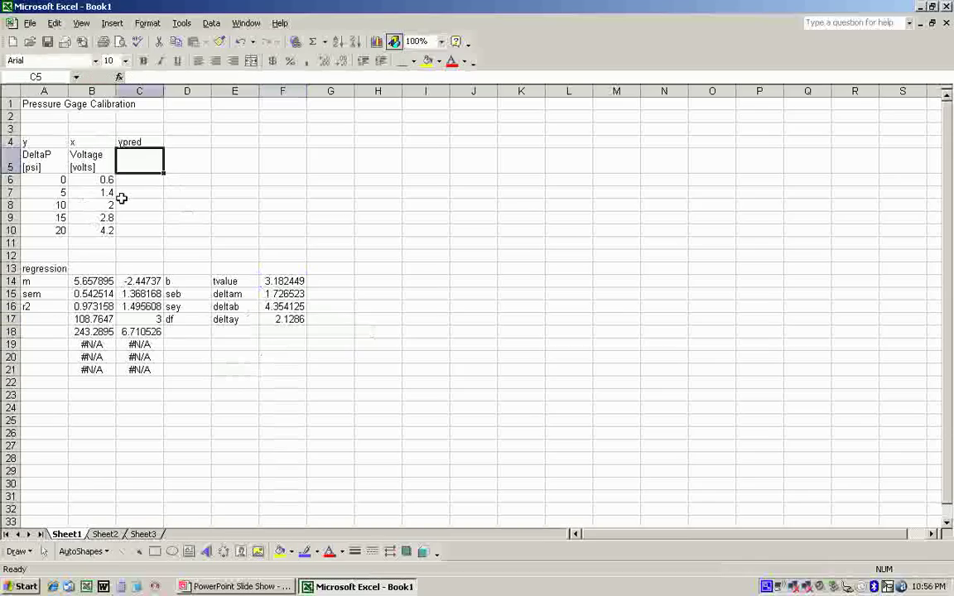
Enter the predicted-y formula =$B$14*B6+$C$14 in C6, accepting the proposed correction for the extra parenthesis
key("Return")
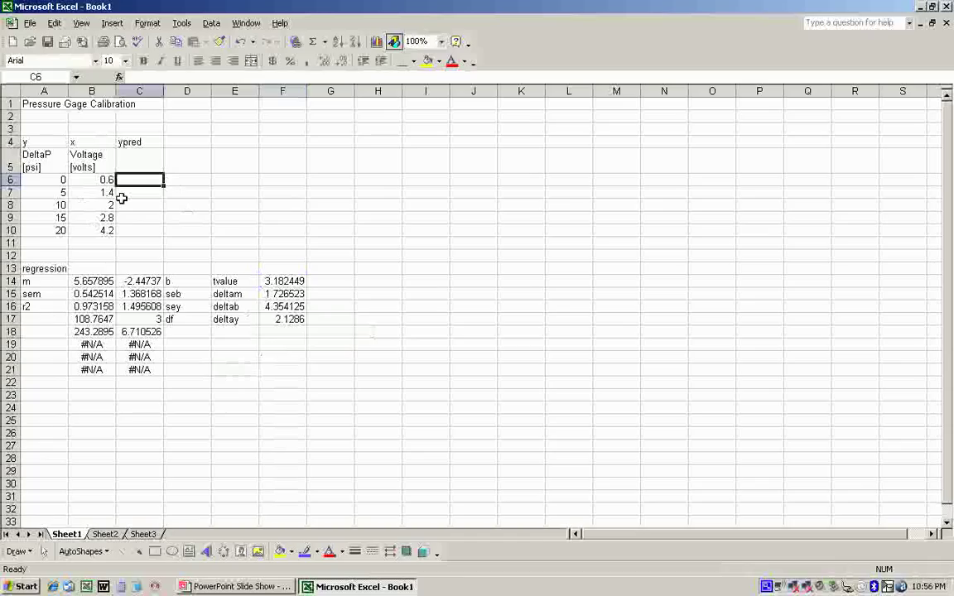
type("=")
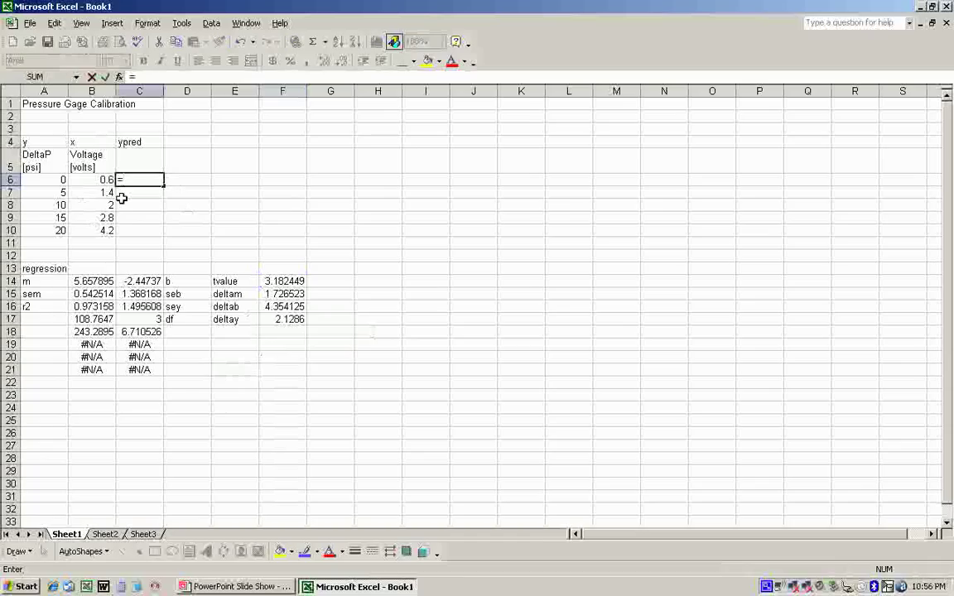
left_click(89, 282)
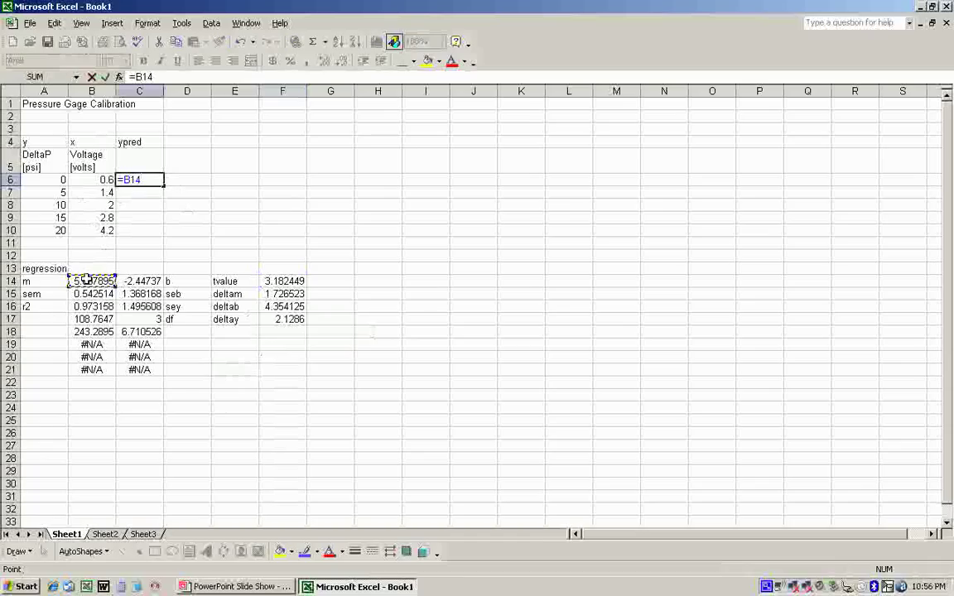
key("F4")
type("*")
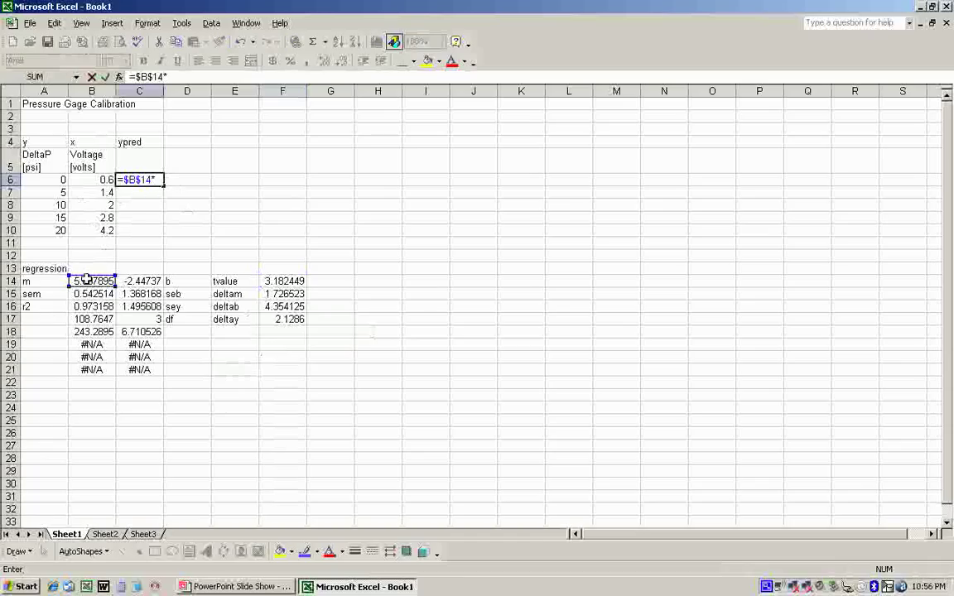
left_click(100, 179)
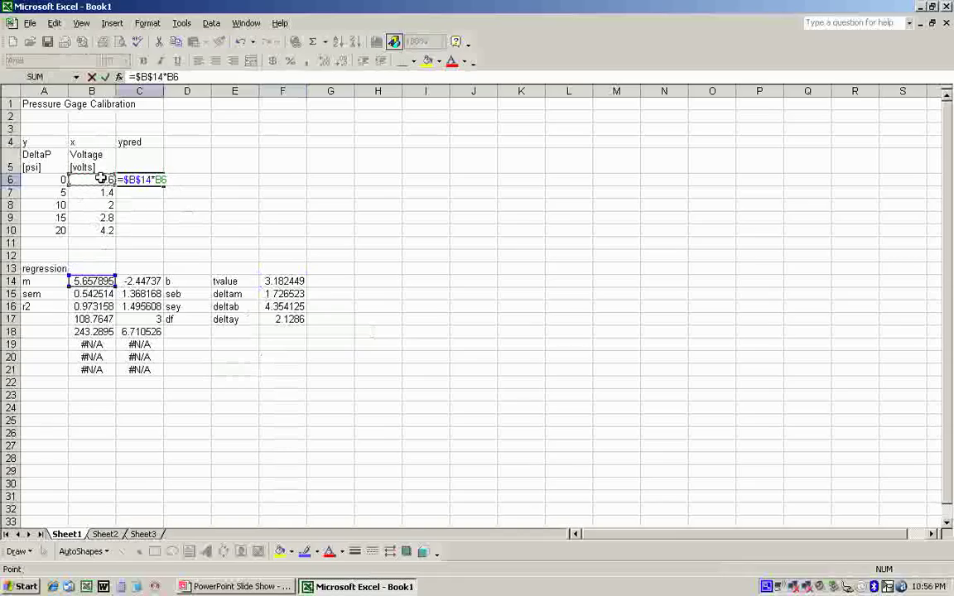
type("+")
left_click(137, 282)
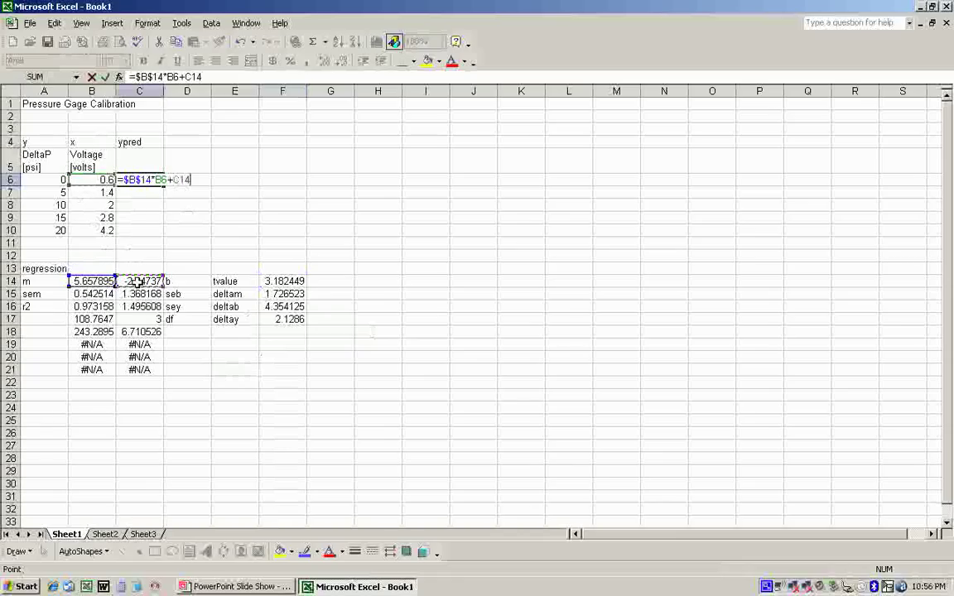
key("F4")
type(")")
key("Return")
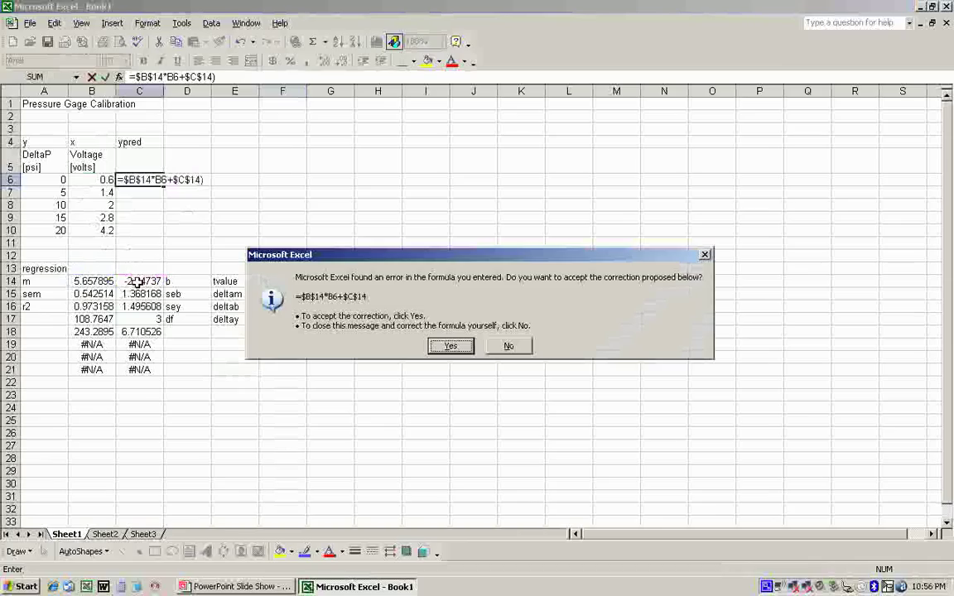
left_click(447, 346)
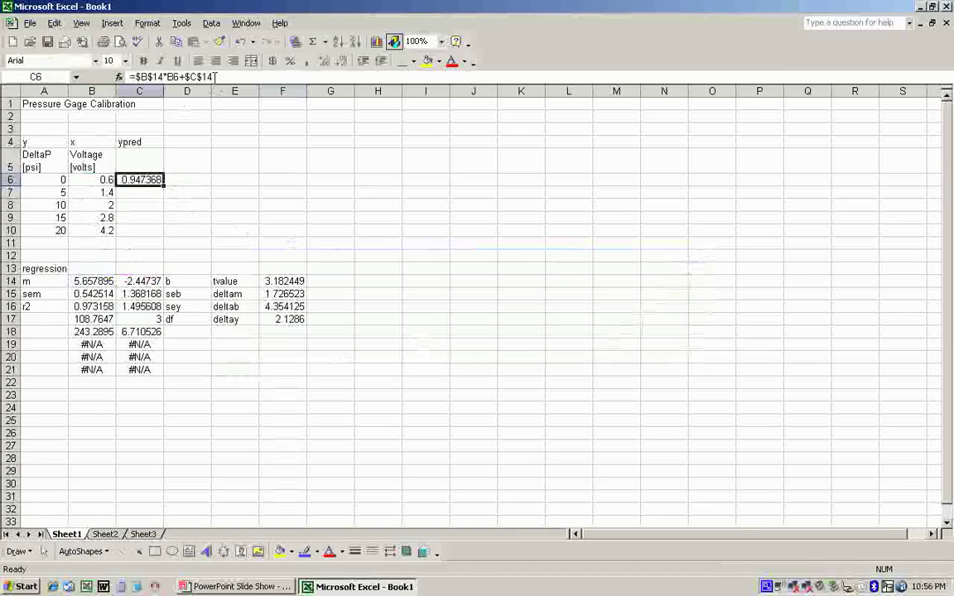
Fill the predicted-y formula from C6 down through C10
left_click(139, 191)
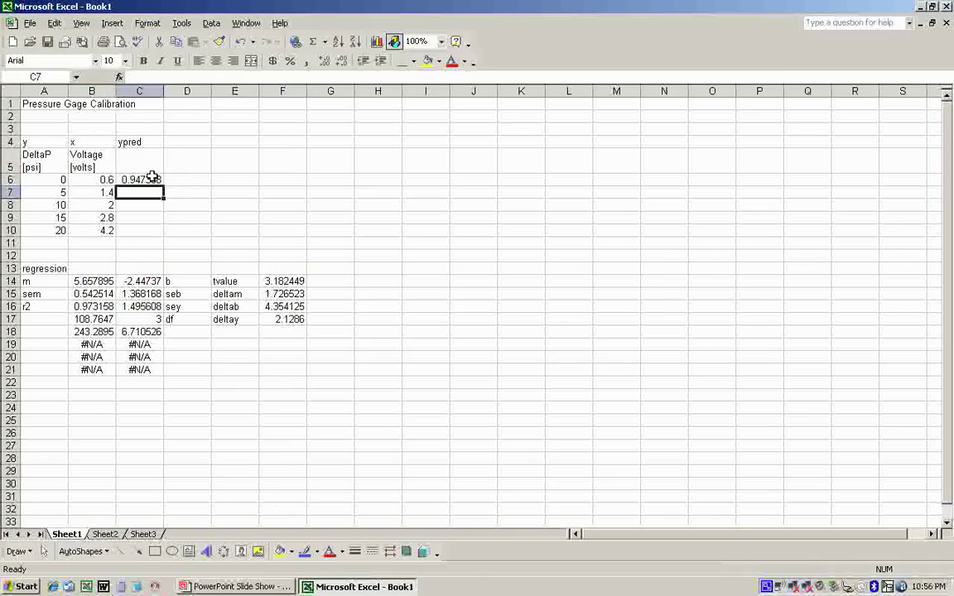
left_click(153, 179)
left_click_drag(162, 186, 158, 234)
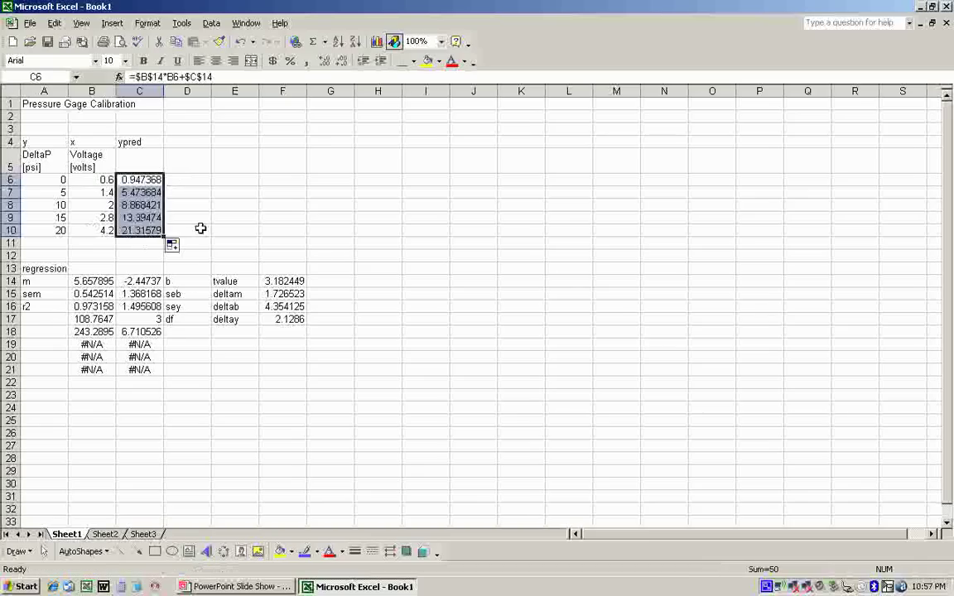
Enter the headings "ypred +deltay" in D4 and "ypred - deltay" in E4, and auto-fit the widths of columns D and E
left_click(283, 321)
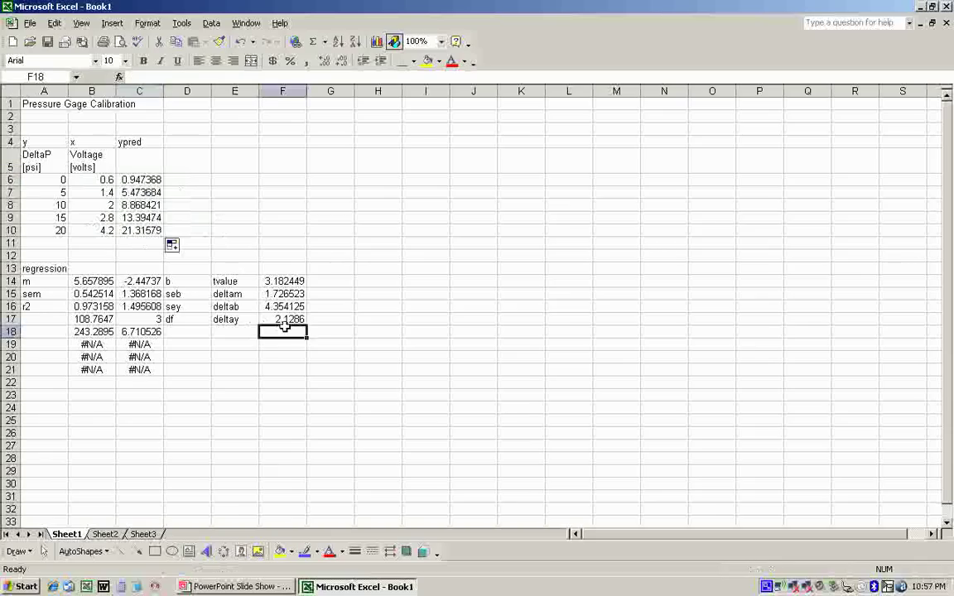
left_click(182, 140)
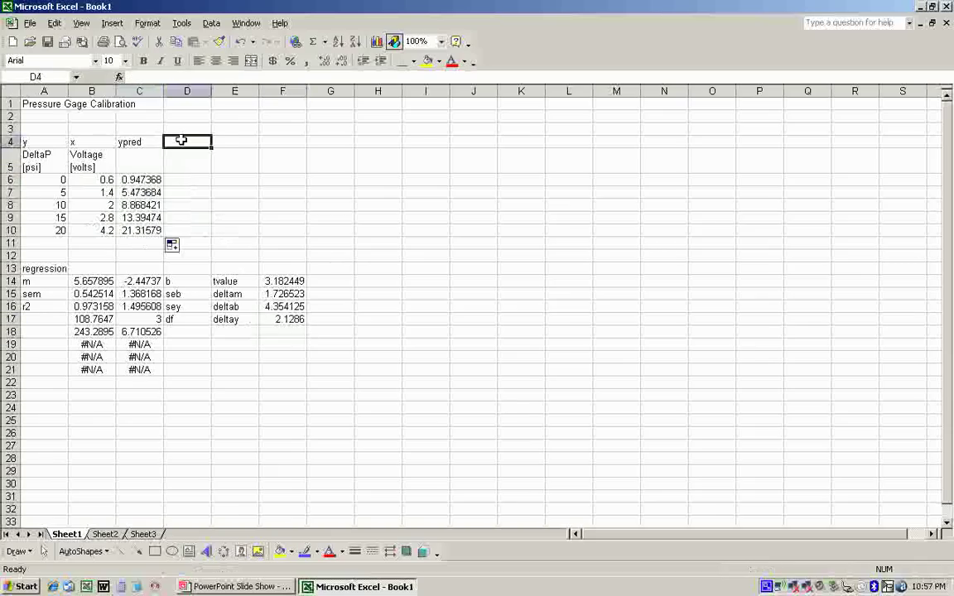
type("ypred")
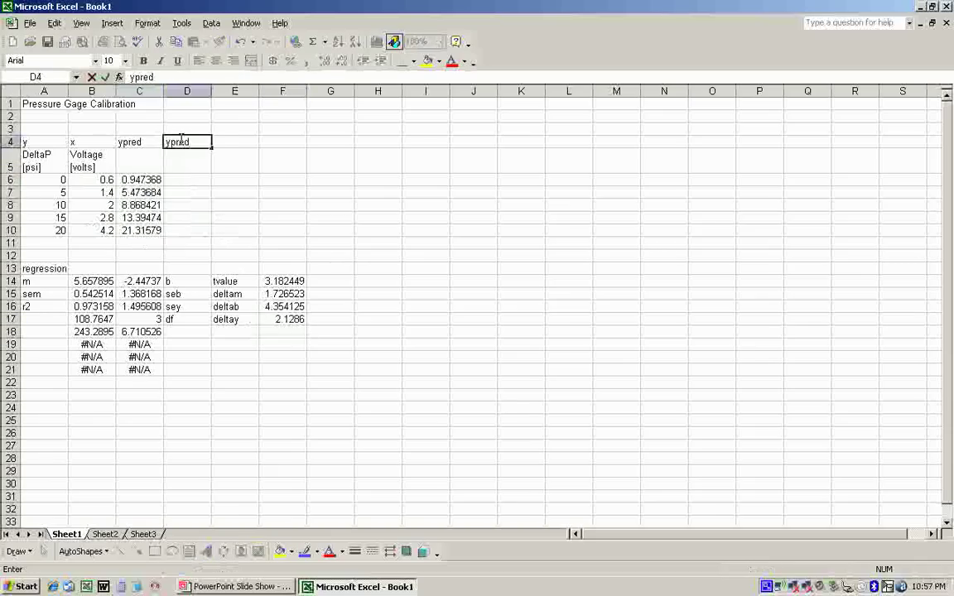
type(" +deltay")
key("Tab")
type("ypre")
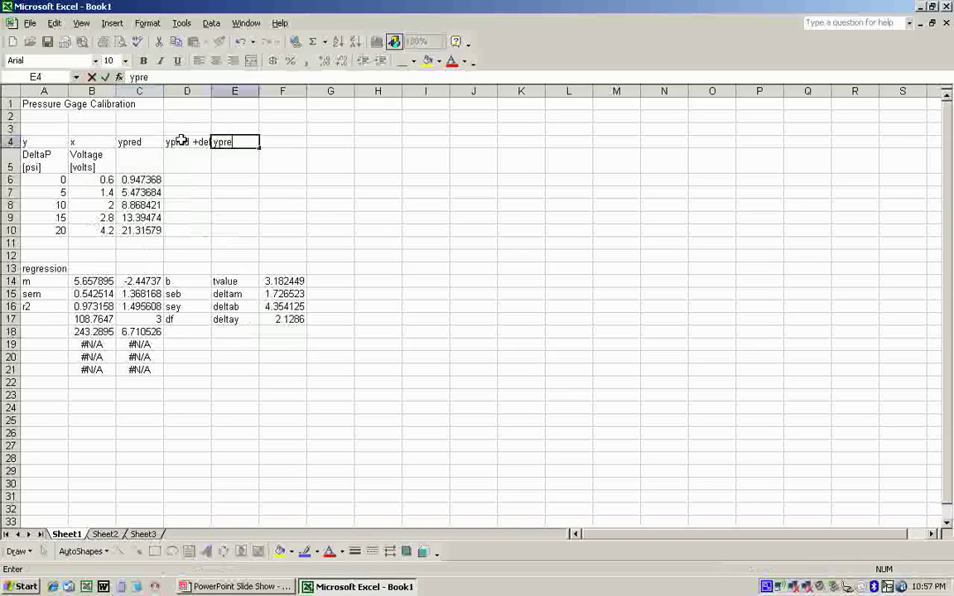
type("d - dela")
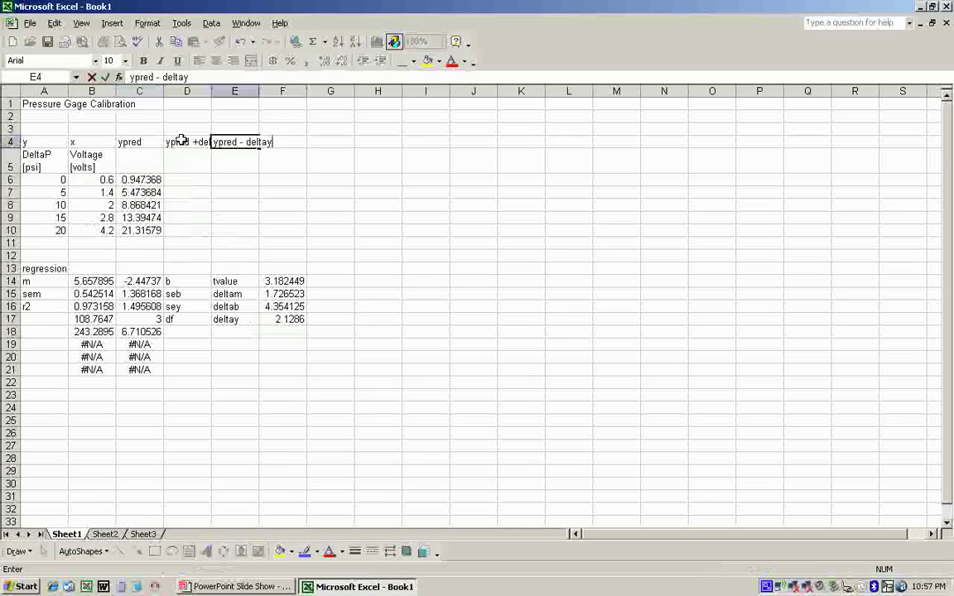
type("ay")
left_click(335, 217)
double_click(212, 89)
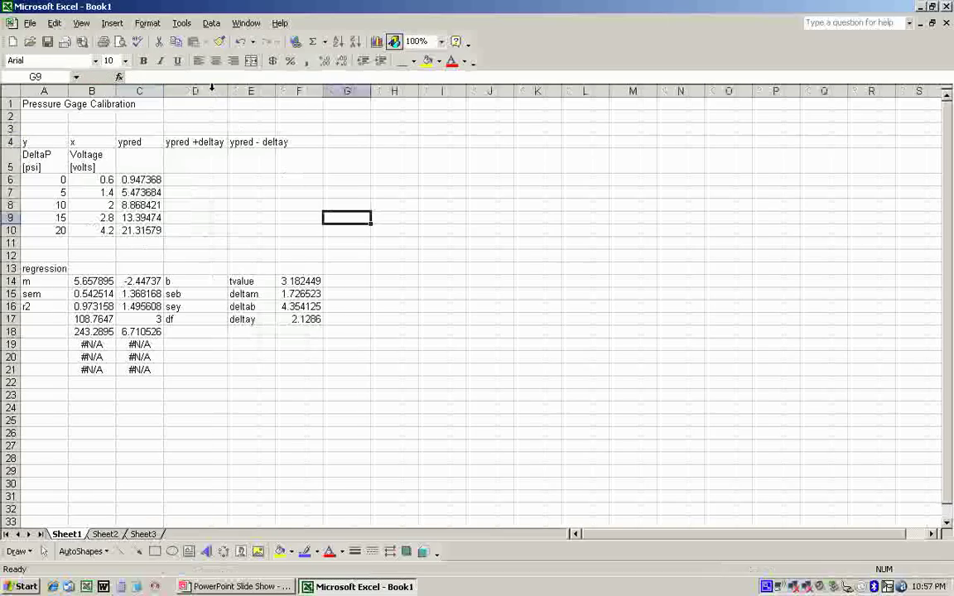
double_click(276, 91)
Enter the upper-bound formula =C6+$F$17 in D6, with an absolute reference to the deltay value
left_click(220, 180)
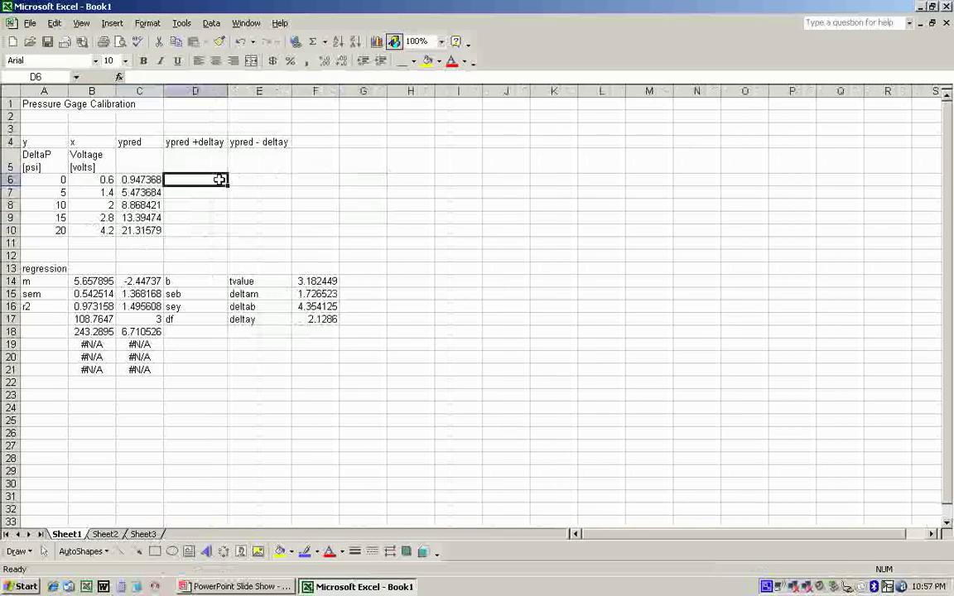
type("=")
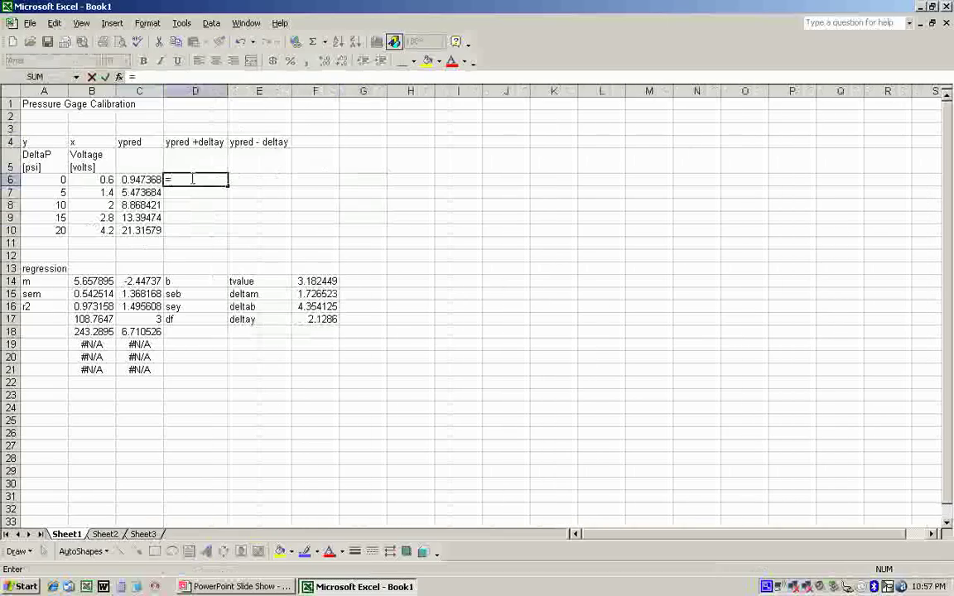
left_click(144, 179)
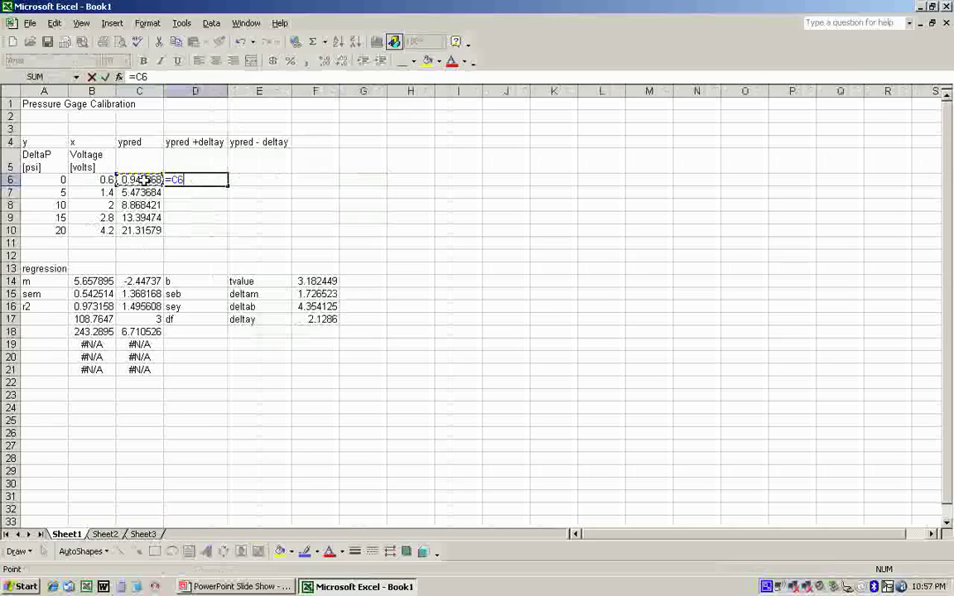
type("+")
left_click(306, 320)
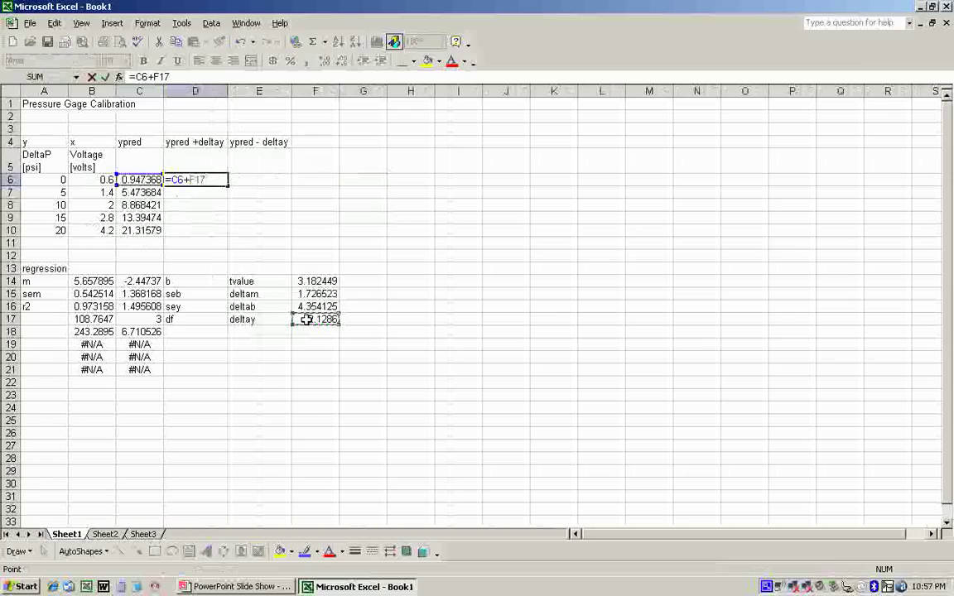
key("F4")
left_click(254, 179)
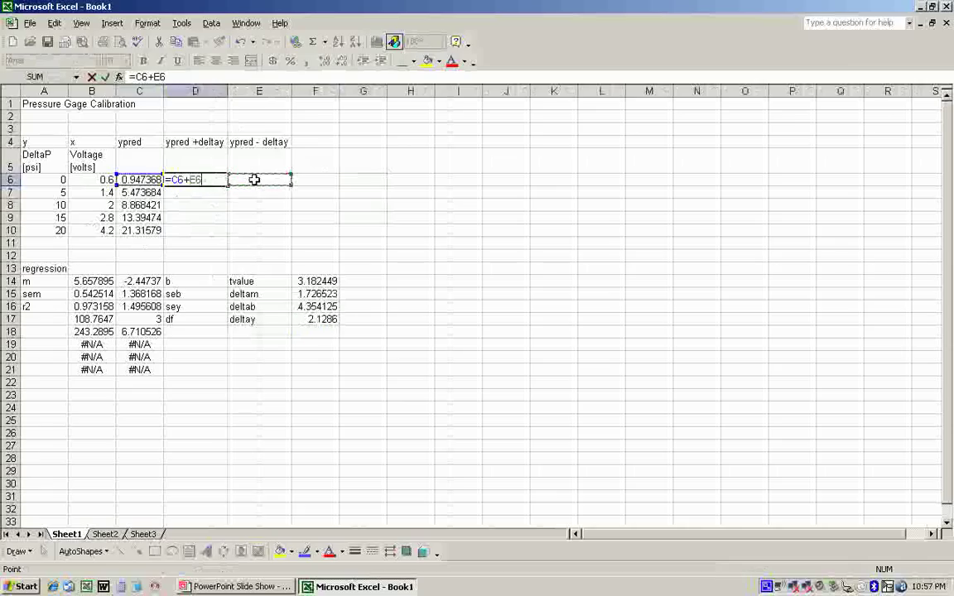
key("BackSpace")
key("BackSpace")
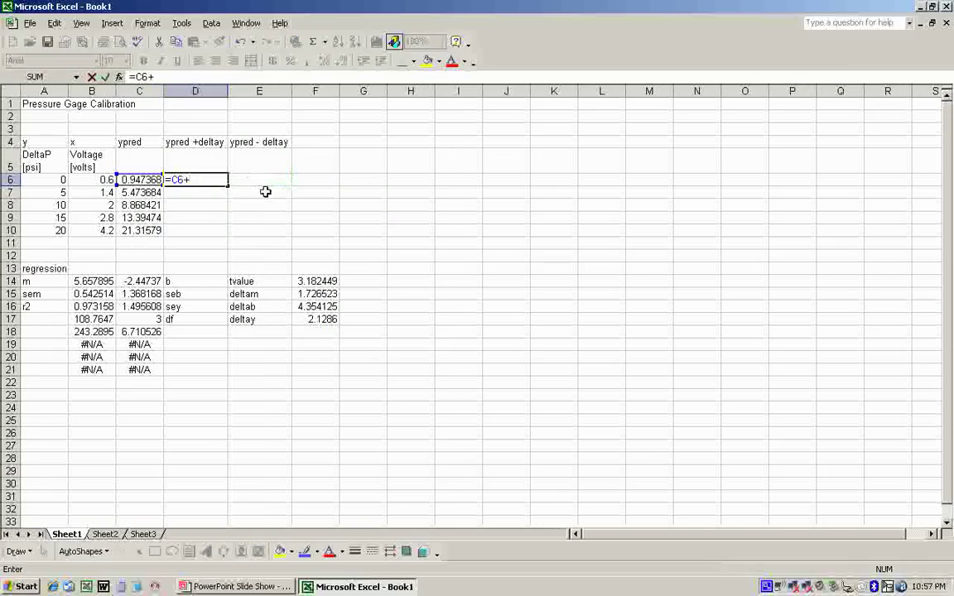
left_click(322, 321)
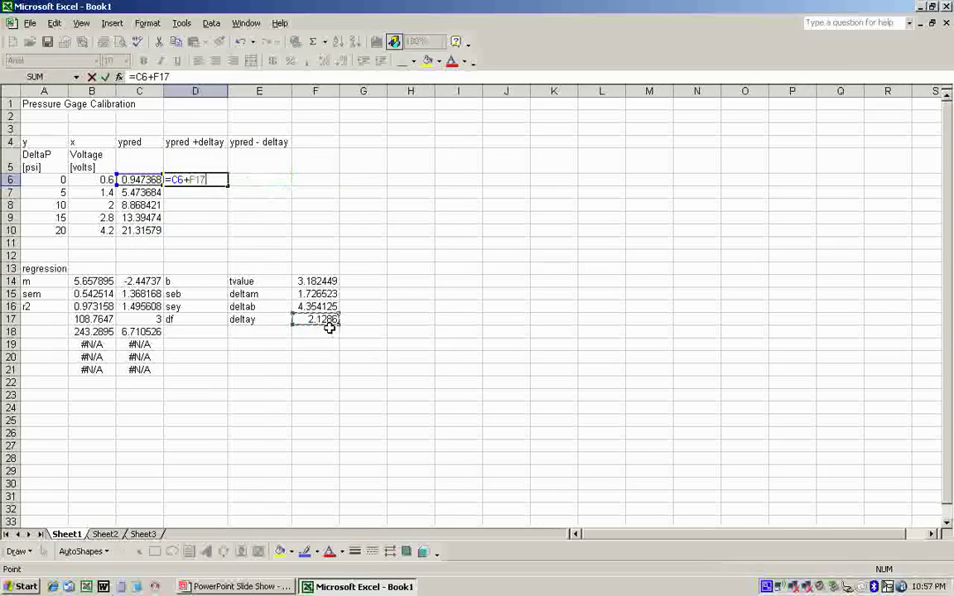
key("F4")
key("Return")
Enter the lower-bound formula =C6-$F$17 in E6 and fill D6:E6 down through row 10
key("Up")
key("Right")
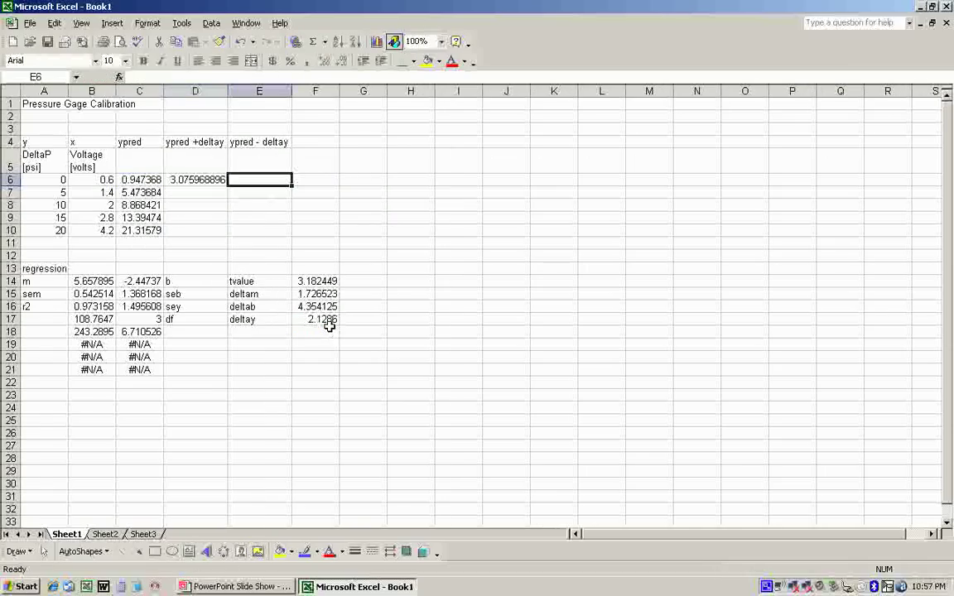
type("=")
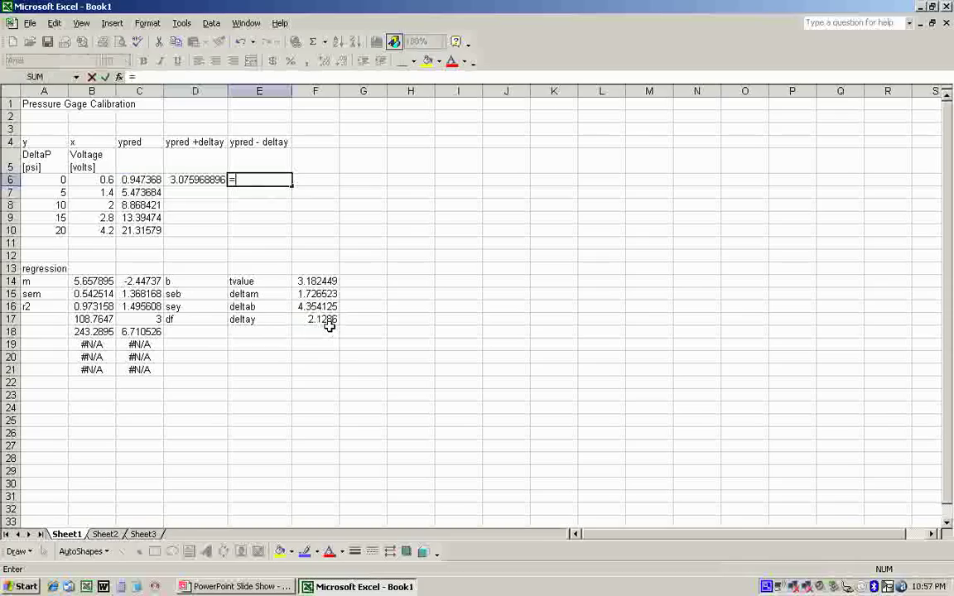
left_click(134, 180)
type("-")
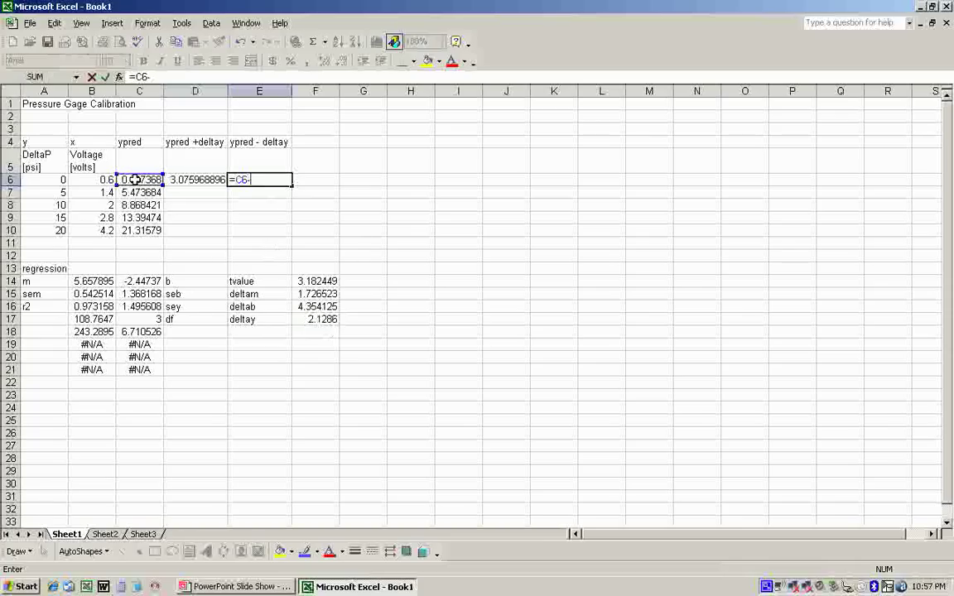
left_click(321, 320)
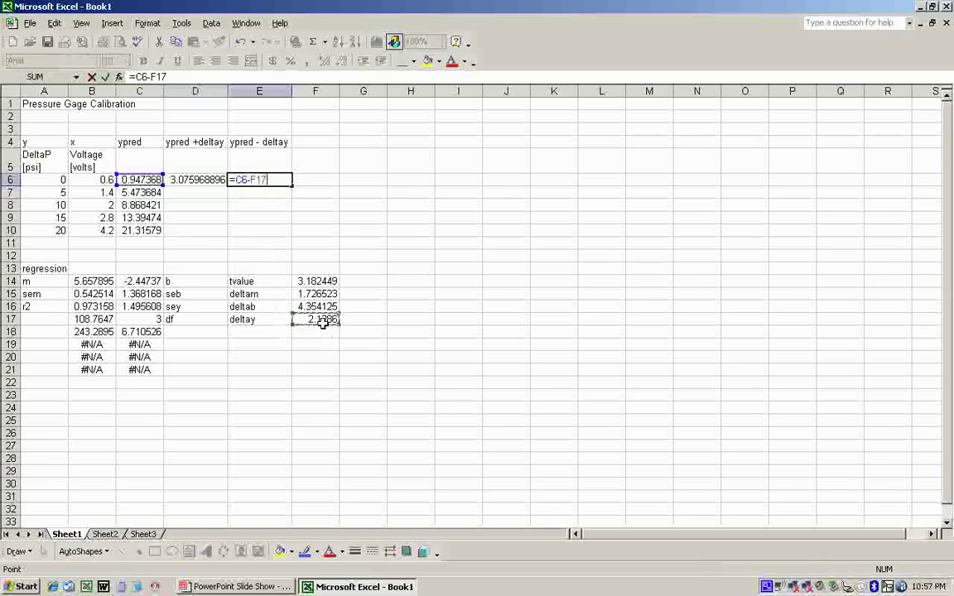
key("F4")
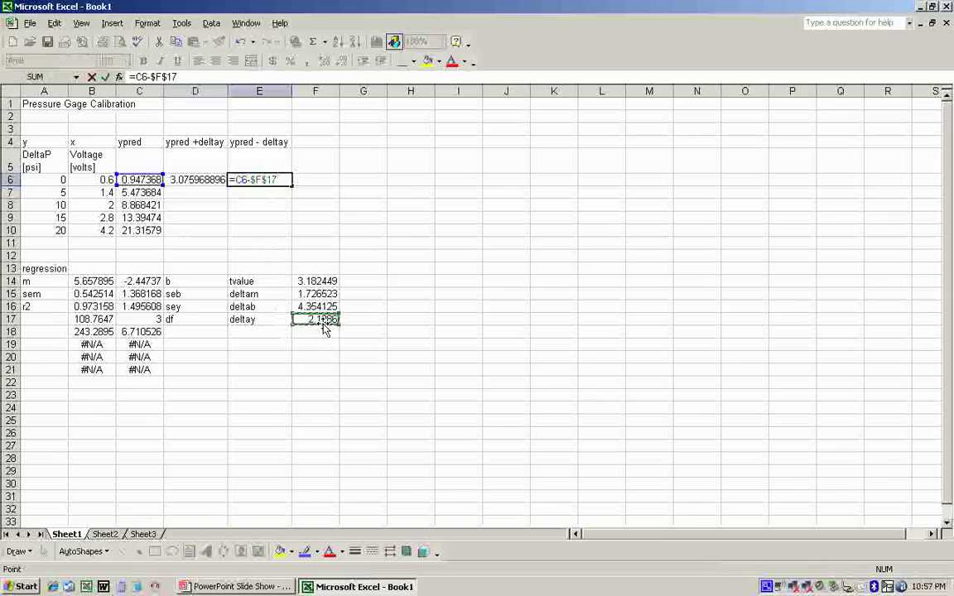
key("Return")
left_click_drag(199, 180, 292, 230)
left_click(240, 255)
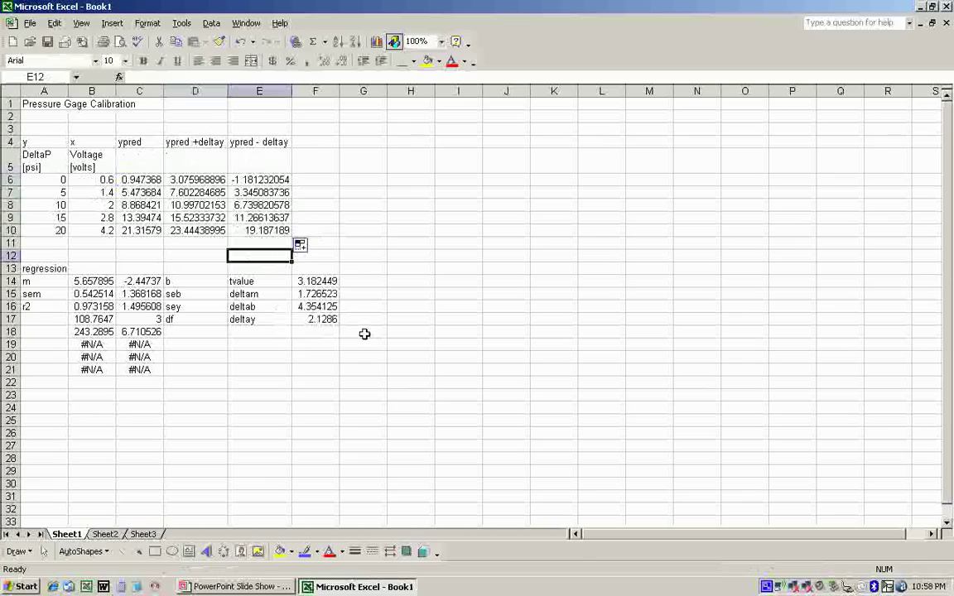
From an empty cell, start a new XY (Scatter) chart and proceed to its source data settings
left_click(319, 368)
left_click(376, 40)
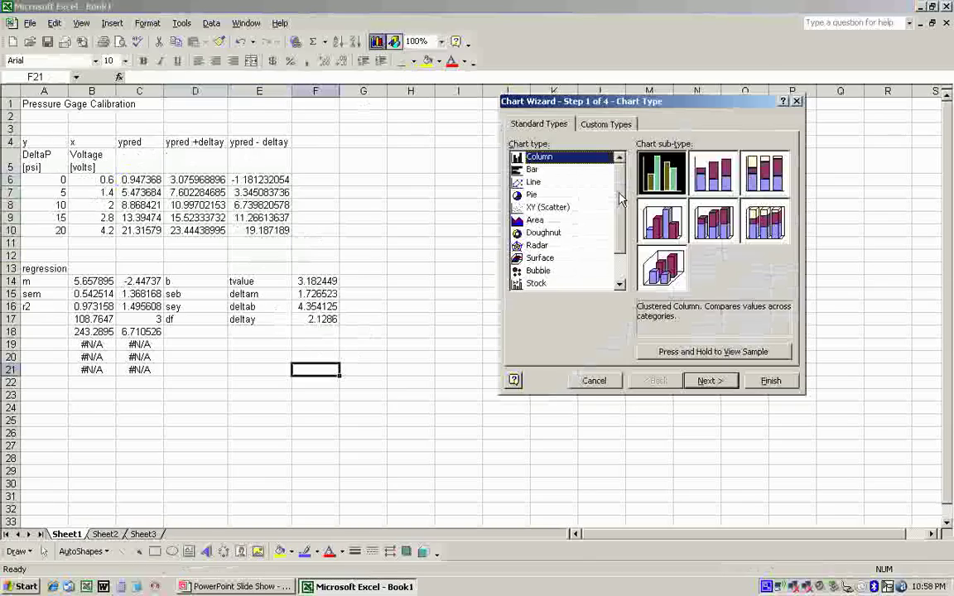
left_click(548, 207)
left_click(706, 380)
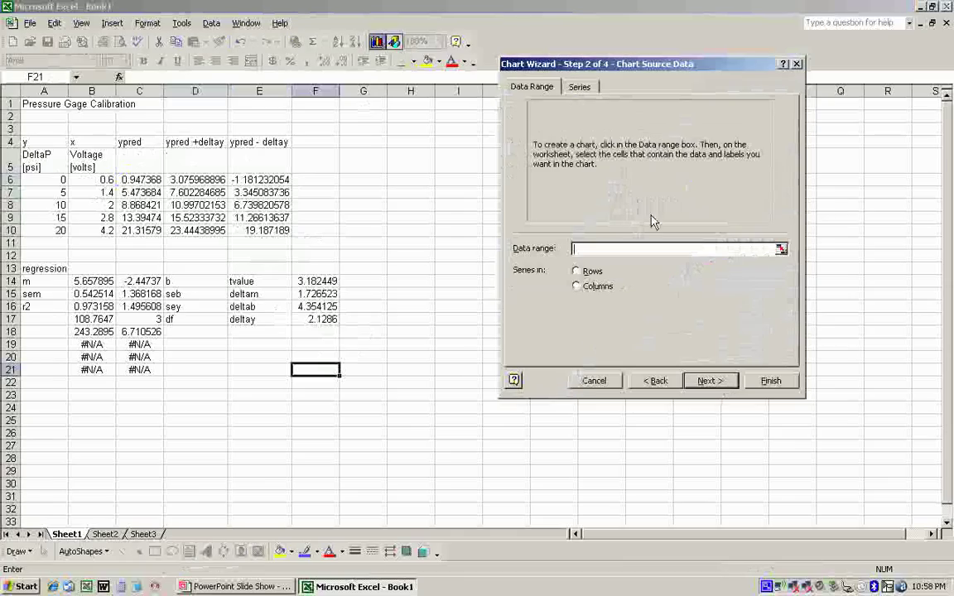
Add a chart series named "raw data" with X values B6:B10 and Y values A6:A10
left_click(580, 86)
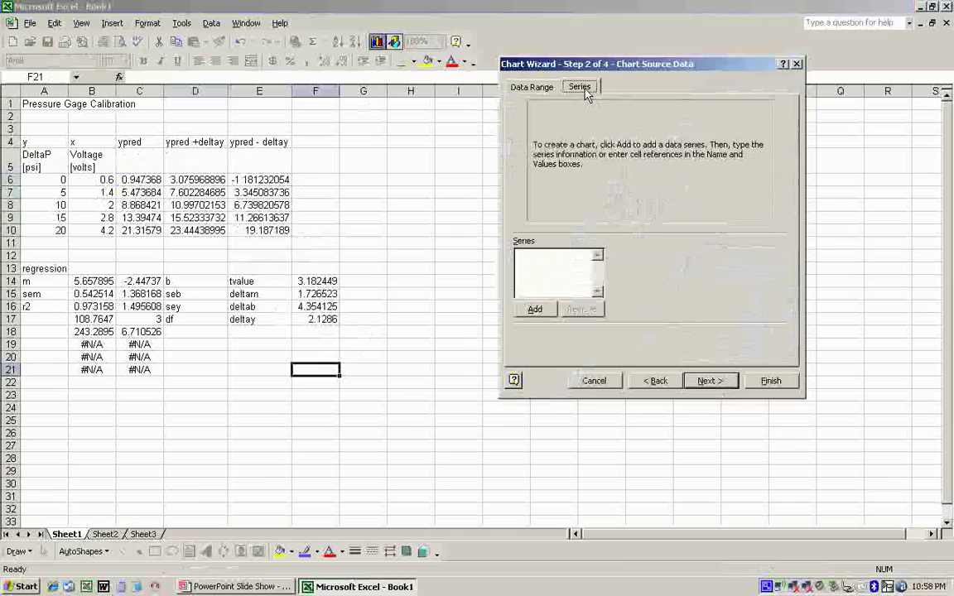
left_click(534, 309)
left_click(710, 255)
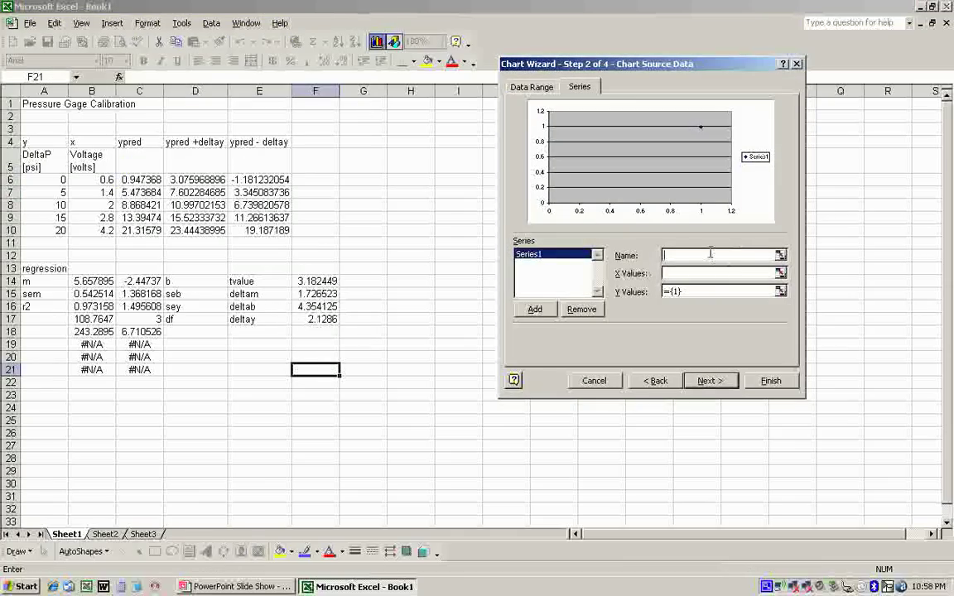
left_click(782, 273)
left_click_drag(89, 179, 98, 230)
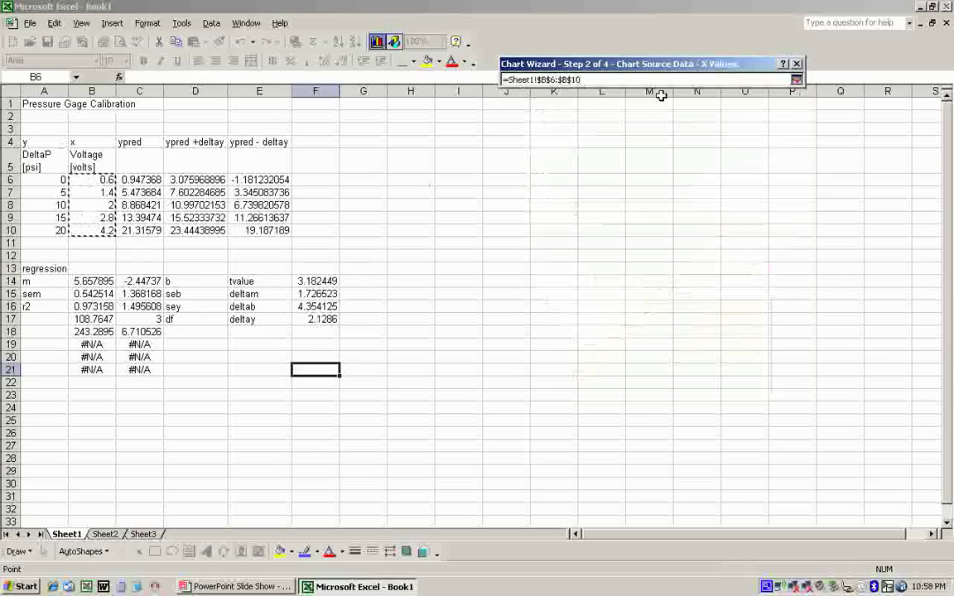
right_click(794, 80)
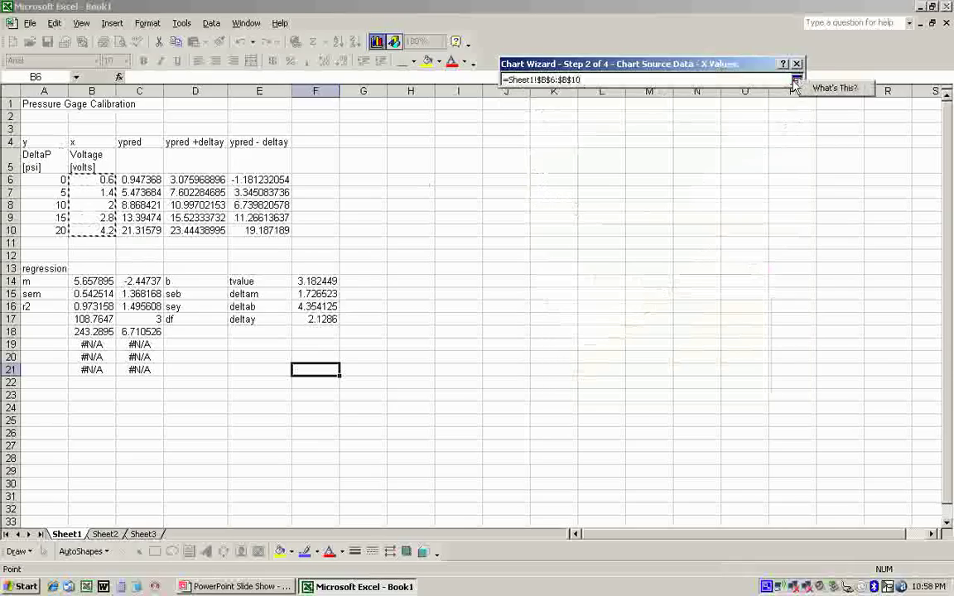
left_click(795, 80)
left_click(783, 291)
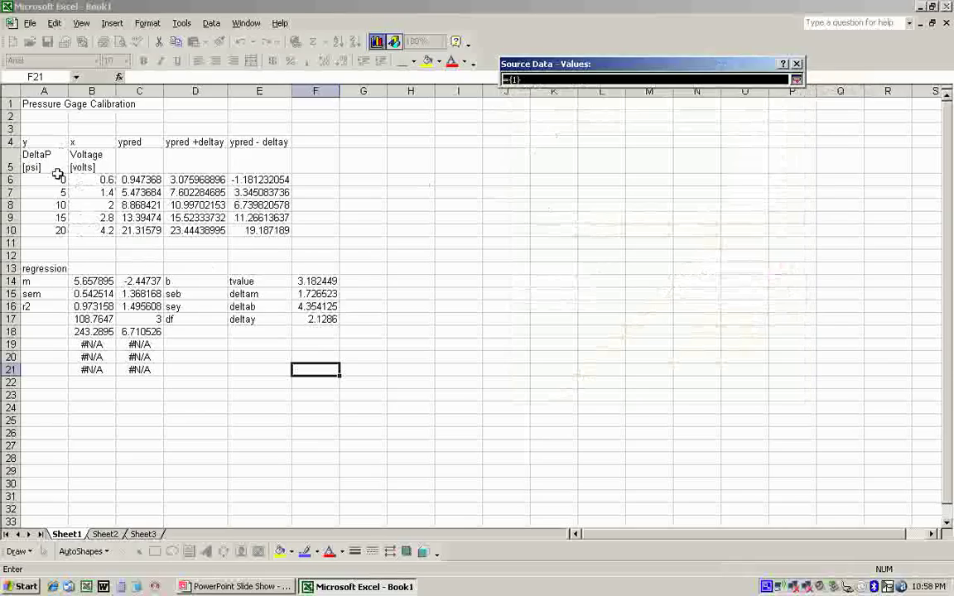
left_click_drag(57, 174, 58, 230)
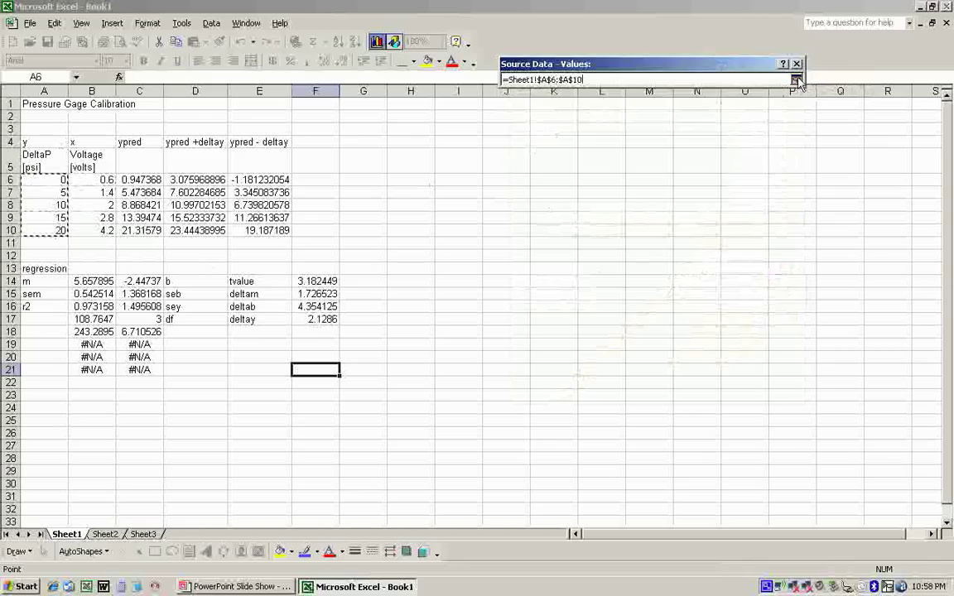
left_click(795, 81)
Add a second series named "predict line" with X values B6:B10 and Y values C6:C10
left_click(535, 309)
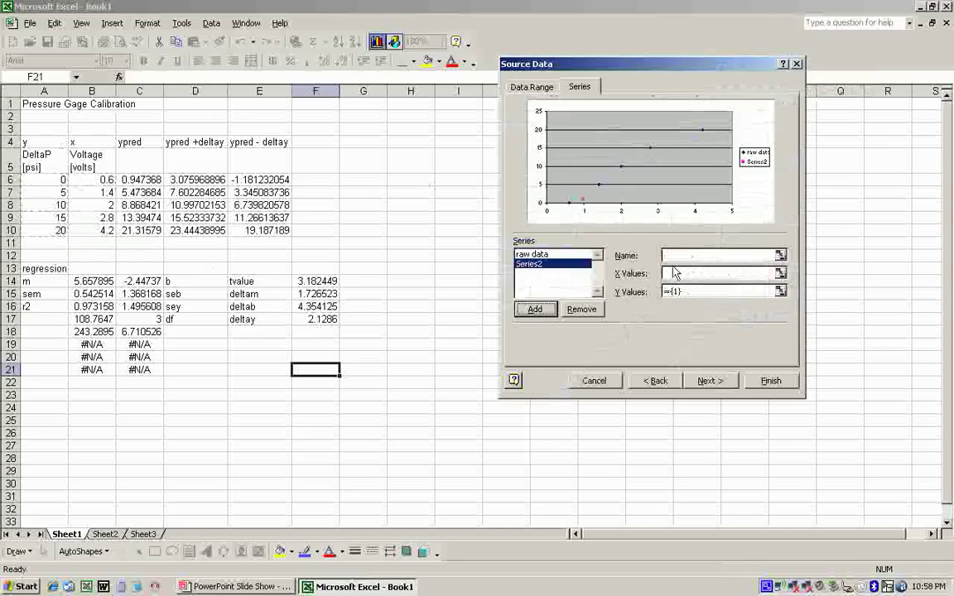
left_click(683, 255)
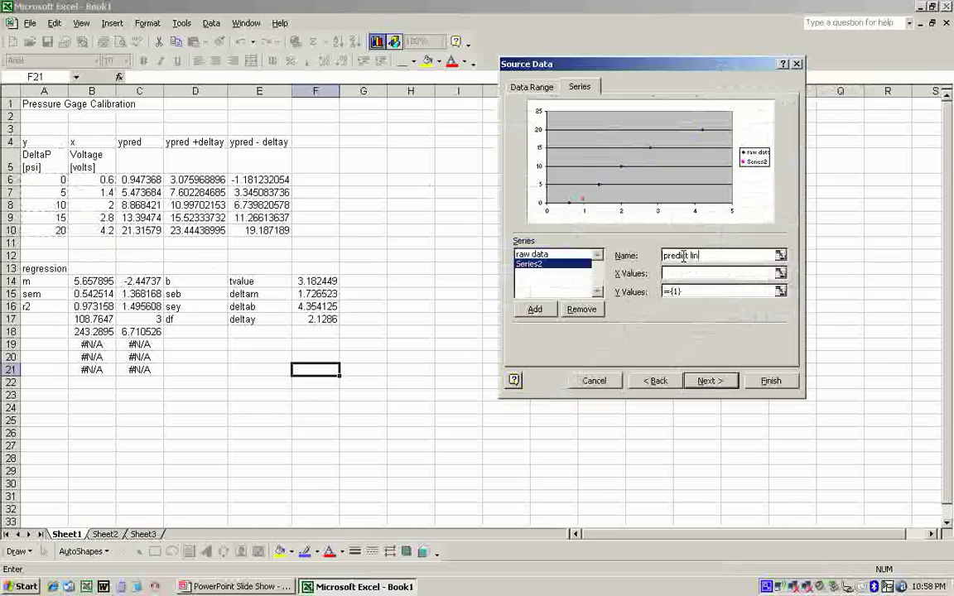
left_click(779, 274)
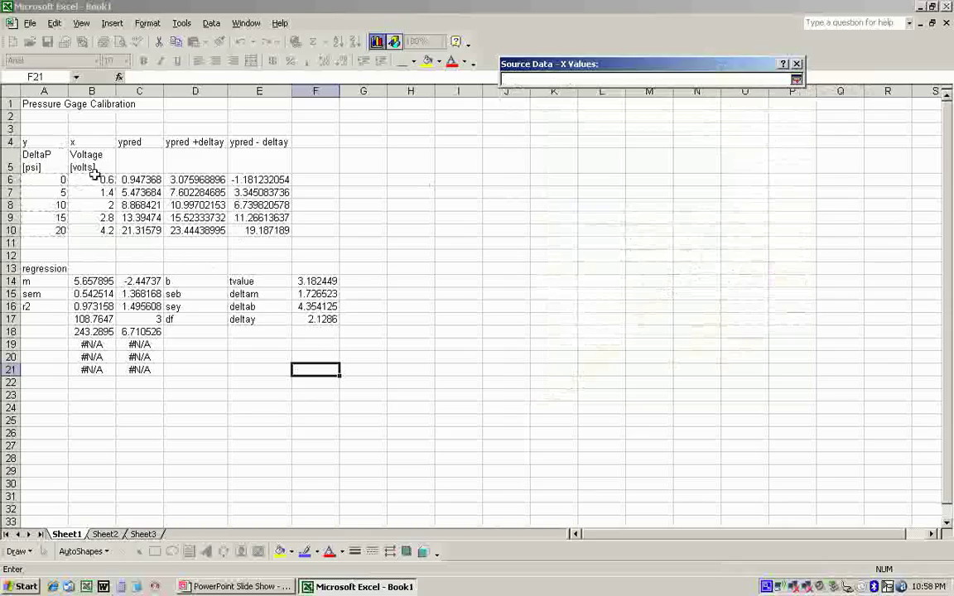
left_click_drag(95, 179, 96, 227)
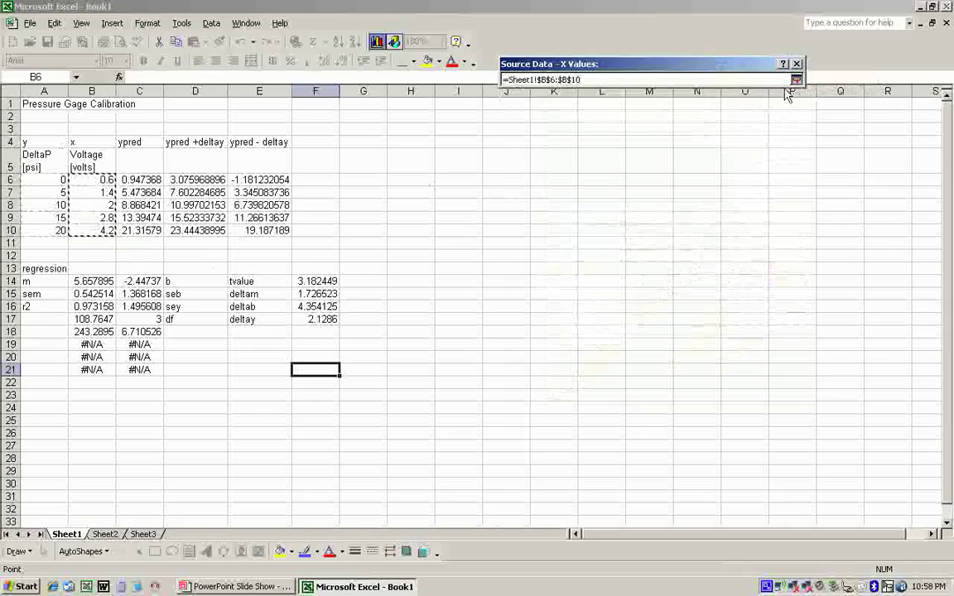
left_click(795, 80)
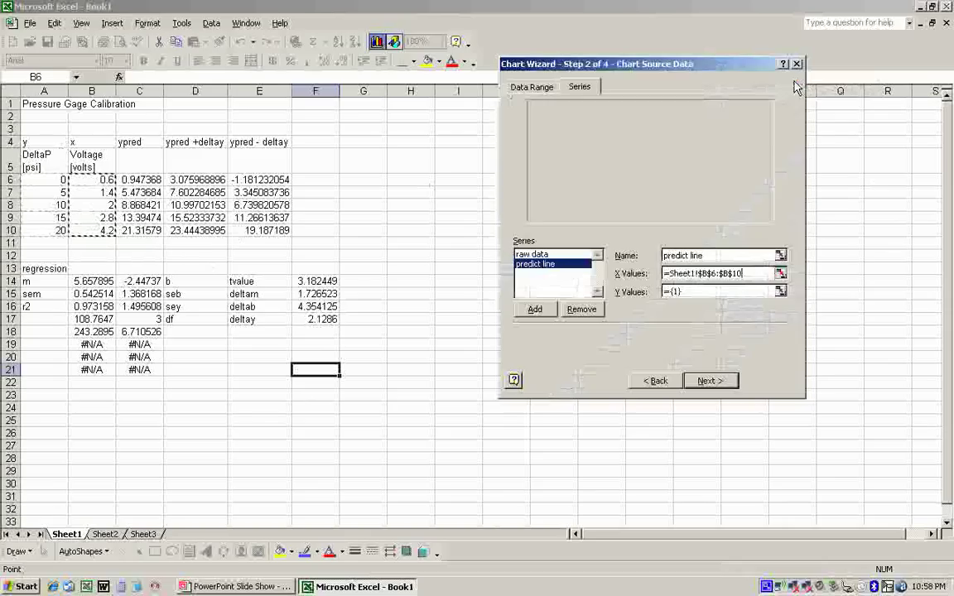
left_click(779, 292)
left_click_drag(122, 180, 124, 227)
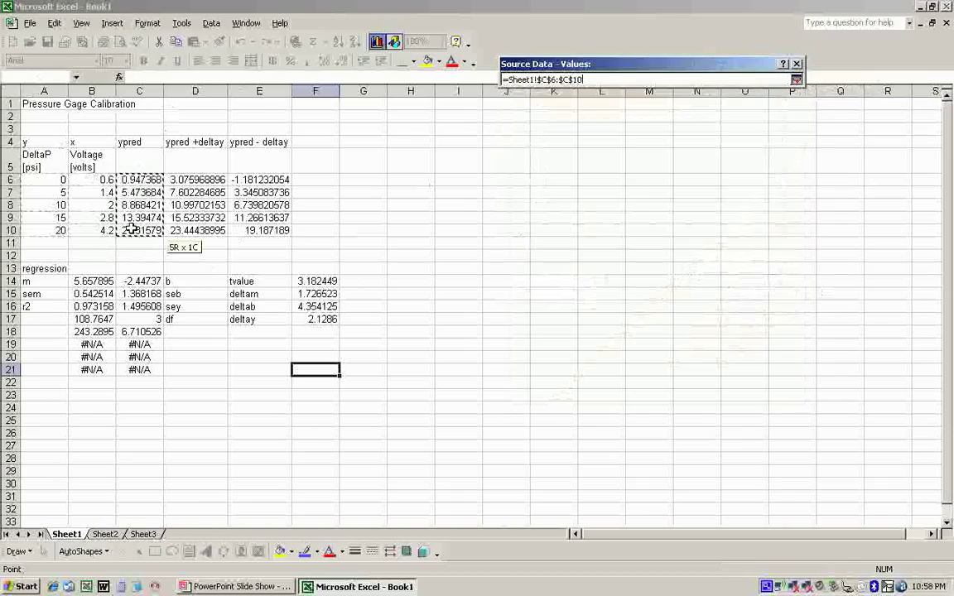
left_click(796, 81)
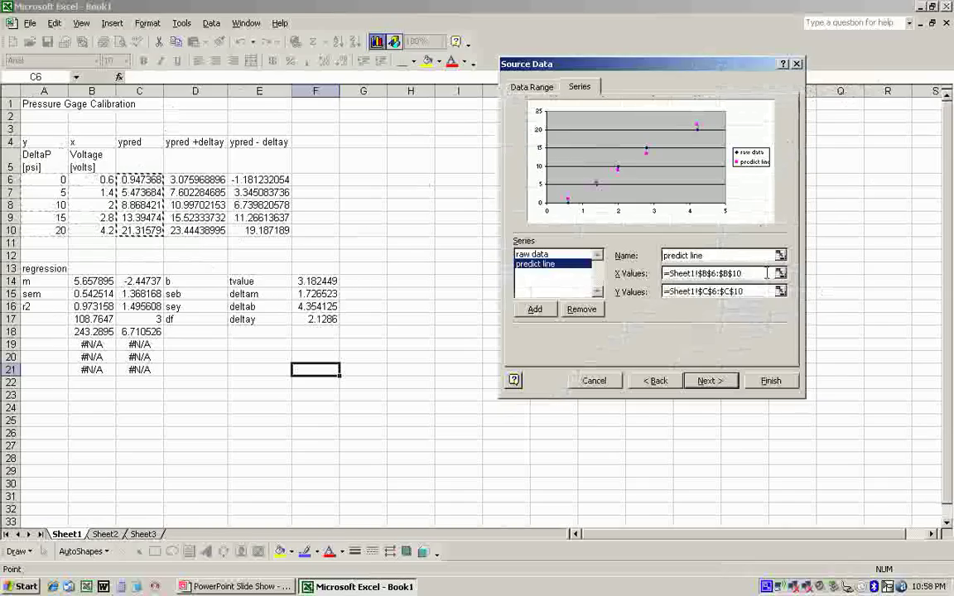
Add a third series named "upper CI" with X values B6:B10 and Y values D6:D10
left_click(535, 308)
left_click(676, 255)
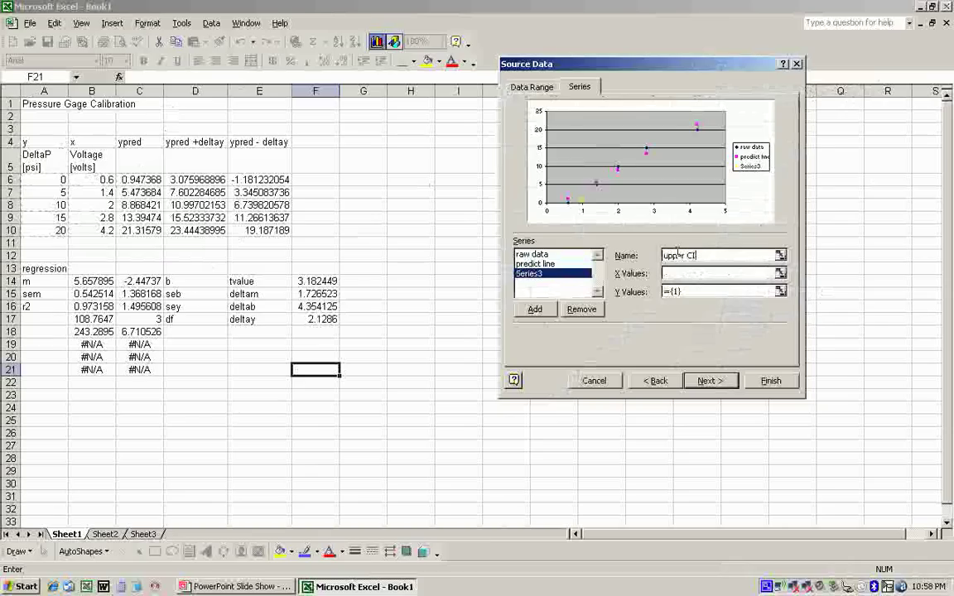
left_click(704, 273)
left_click(780, 274)
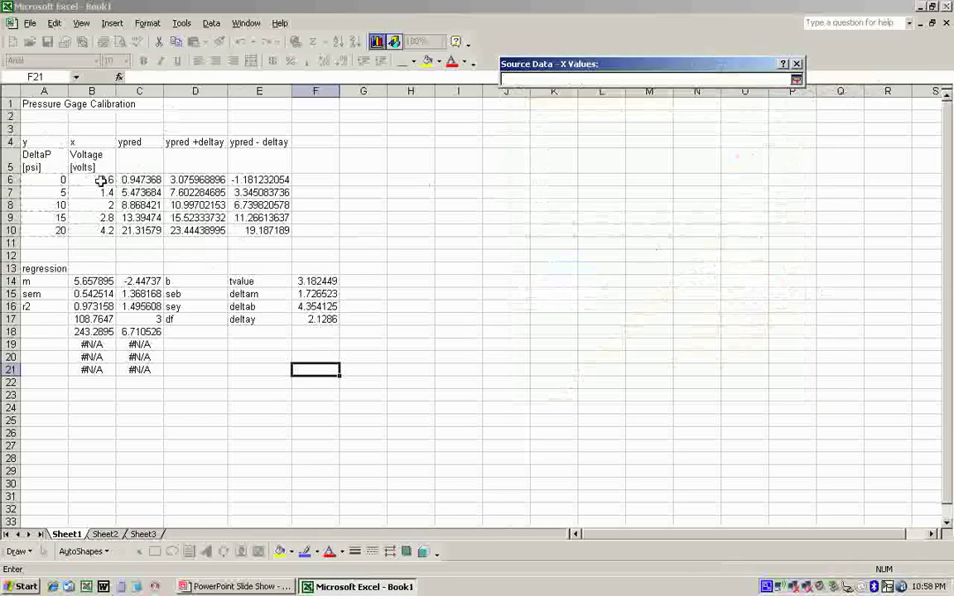
left_click_drag(100, 180, 100, 229)
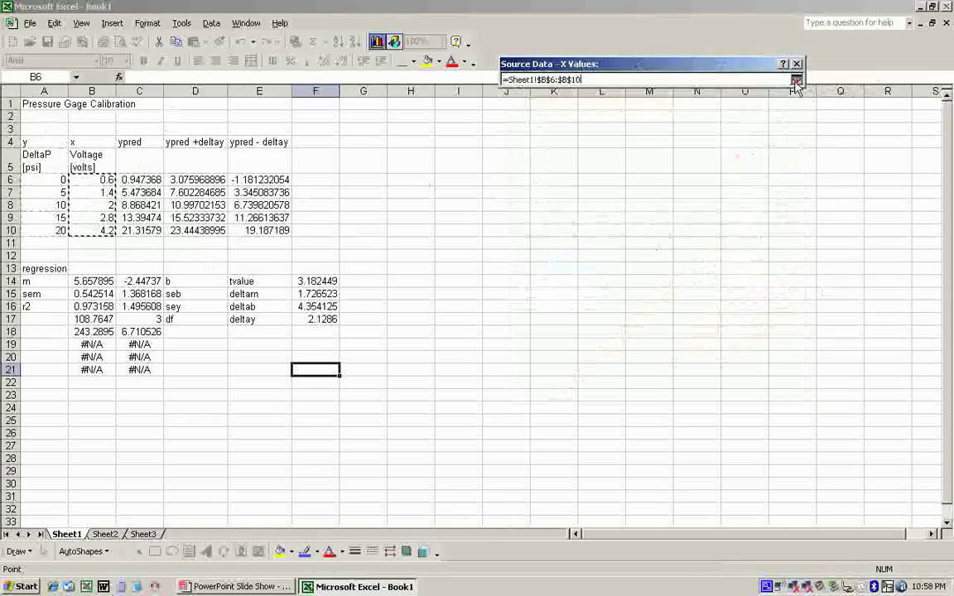
left_click(795, 80)
left_click(725, 292)
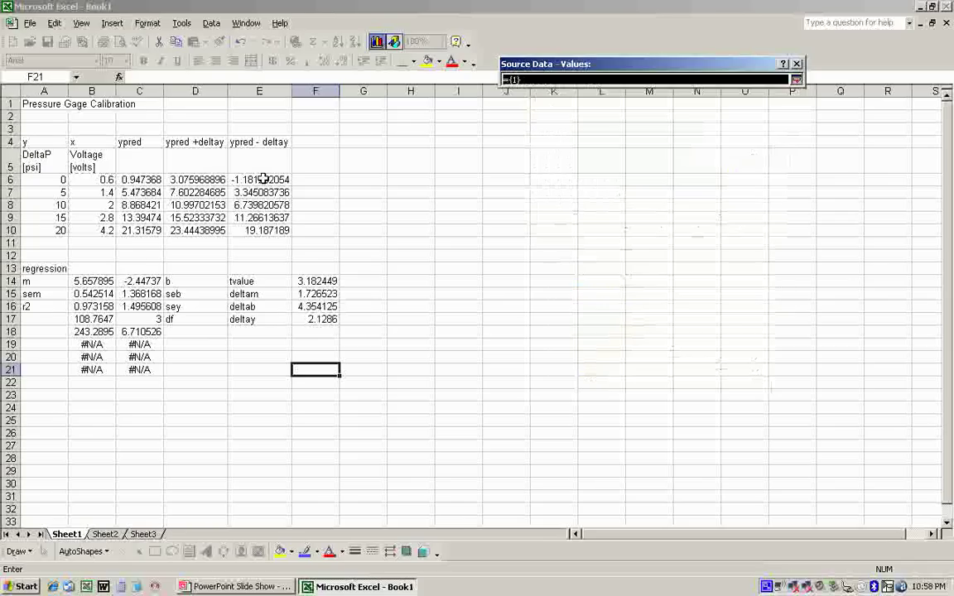
left_click_drag(214, 179, 205, 230)
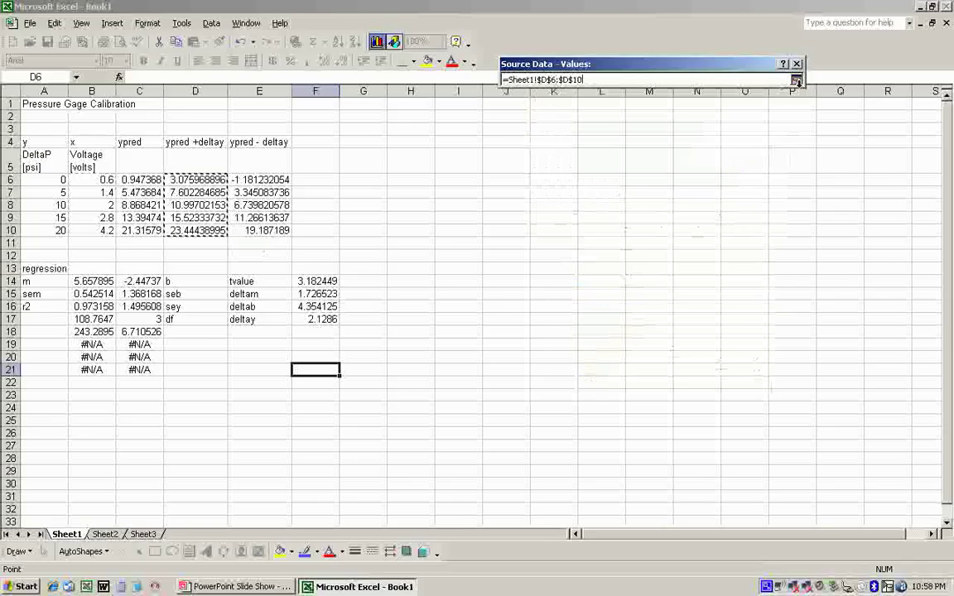
left_click(794, 81)
Add a fourth series named "lower CI" with X values B6:B10 and Y values E6:E10
left_click(534, 309)
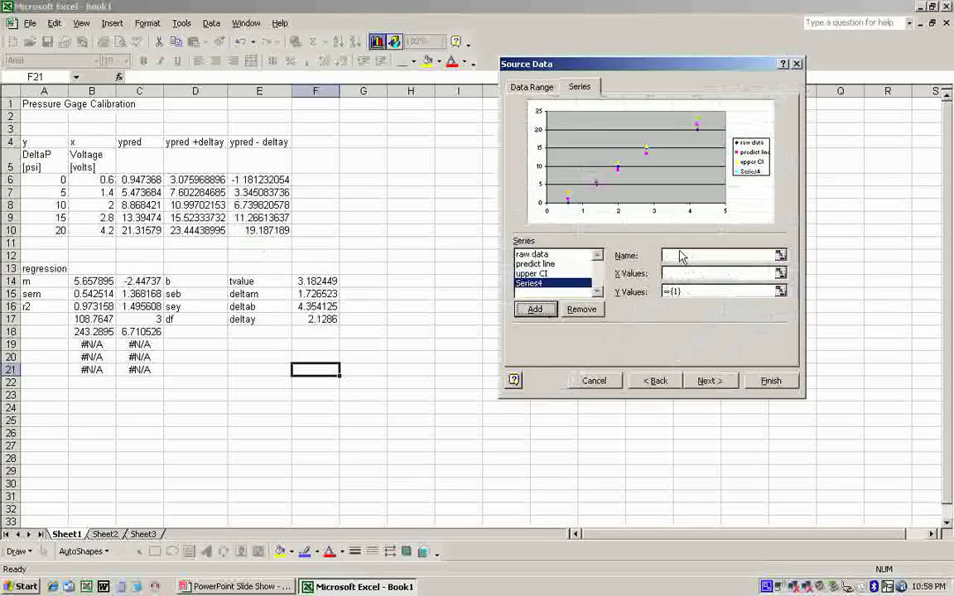
left_click(683, 255)
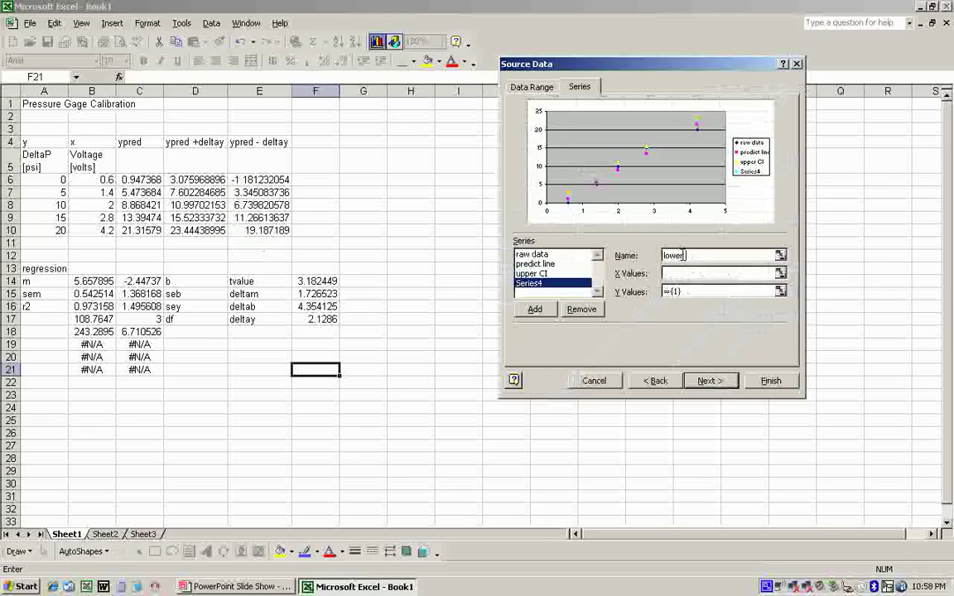
left_click(779, 274)
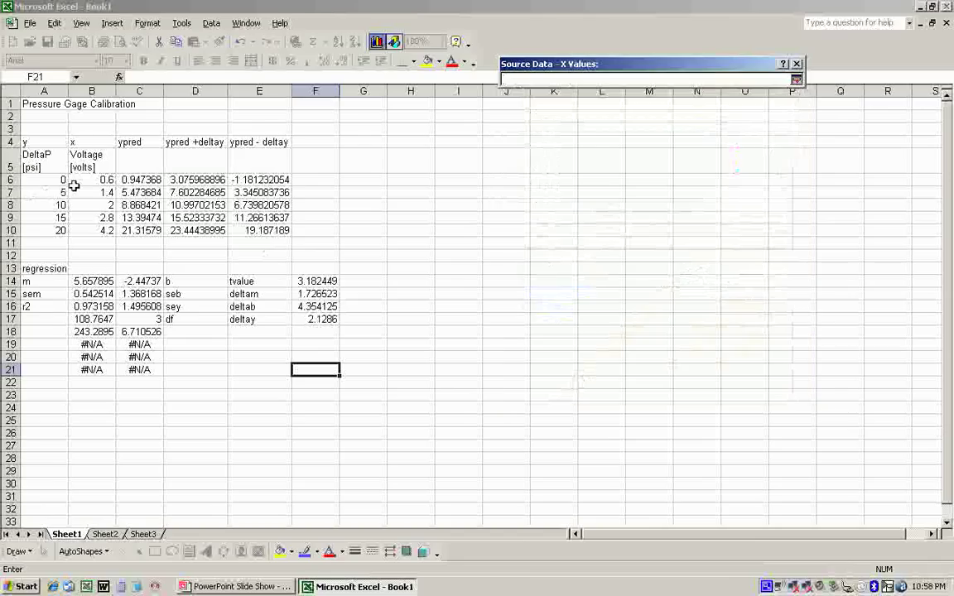
left_click_drag(91, 175, 91, 230)
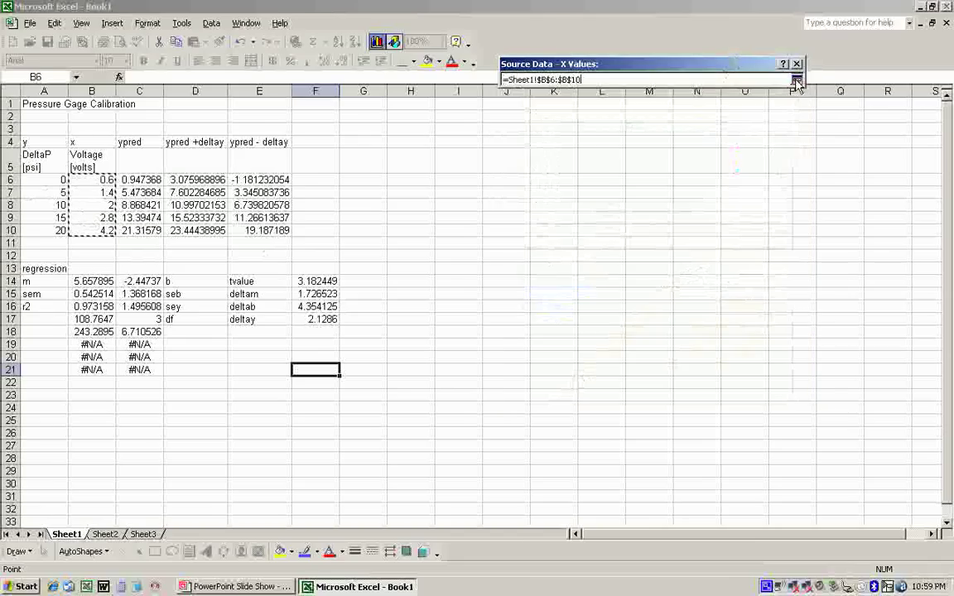
left_click(795, 80)
left_click(779, 291)
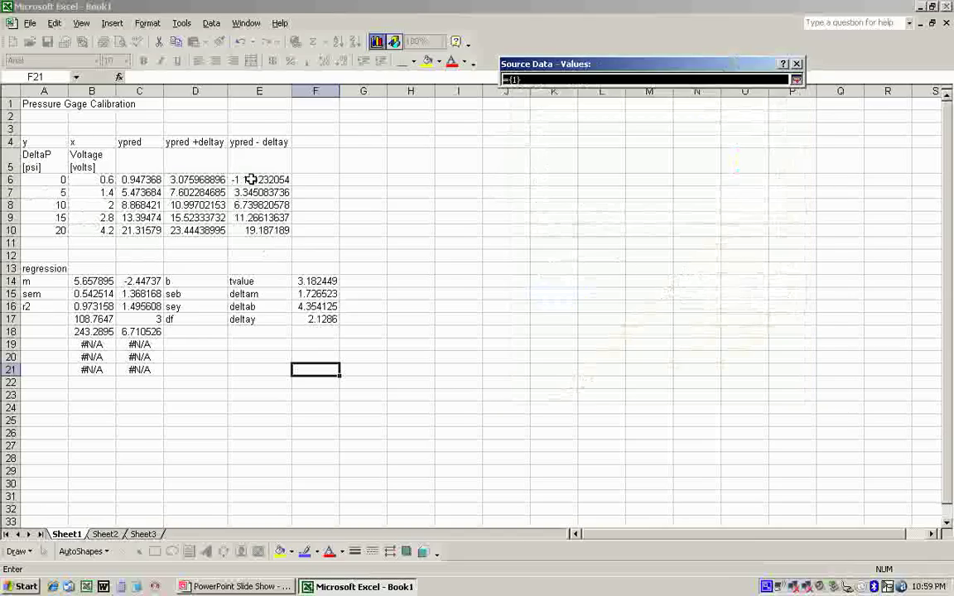
left_click_drag(255, 179, 259, 226)
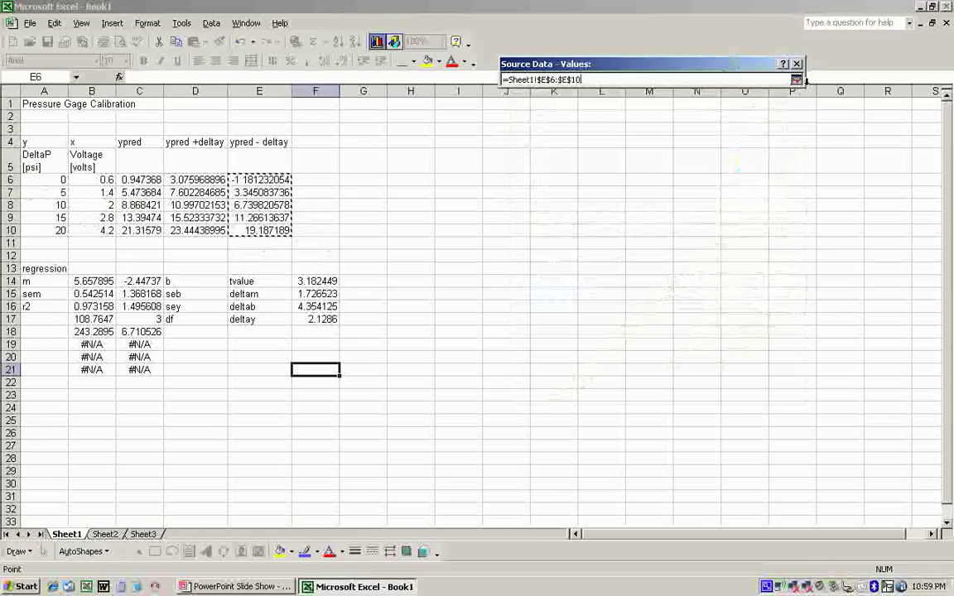
left_click(795, 80)
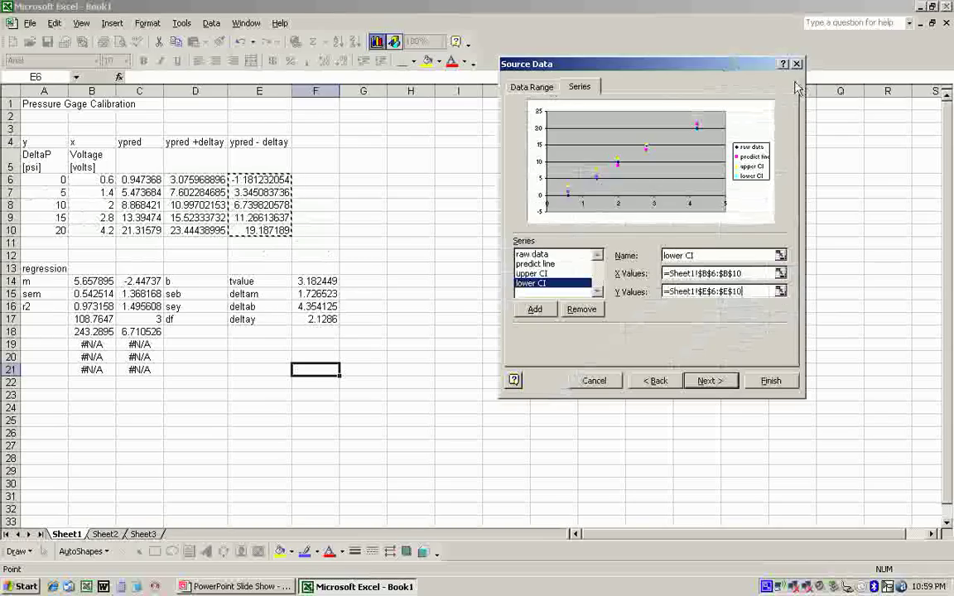
Title the chart "Pressure Gage Calibration", the X axis "Voltage [volts]" and the Y axis "DeltaP [psi]"
left_click(710, 381)
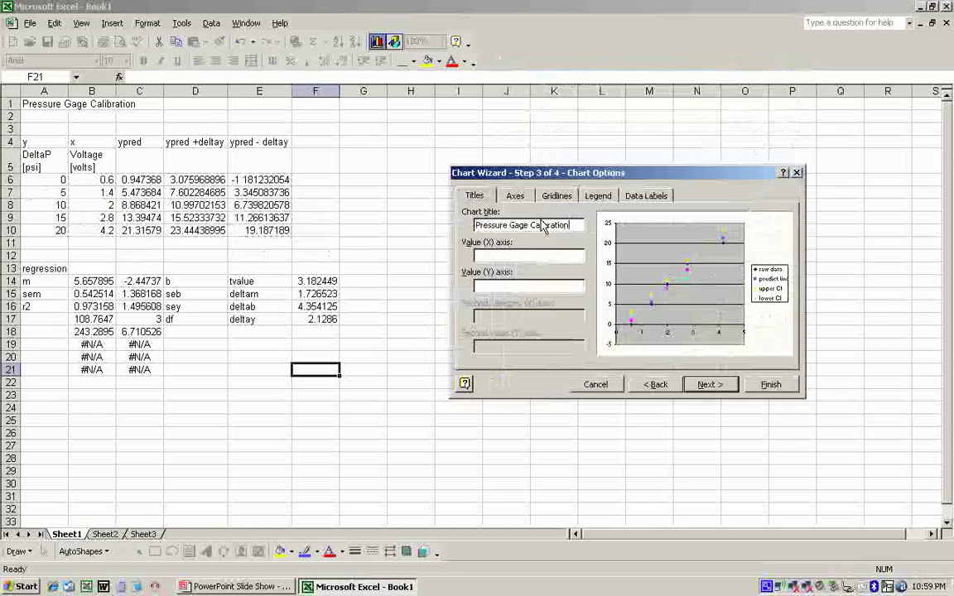
key("Tab")
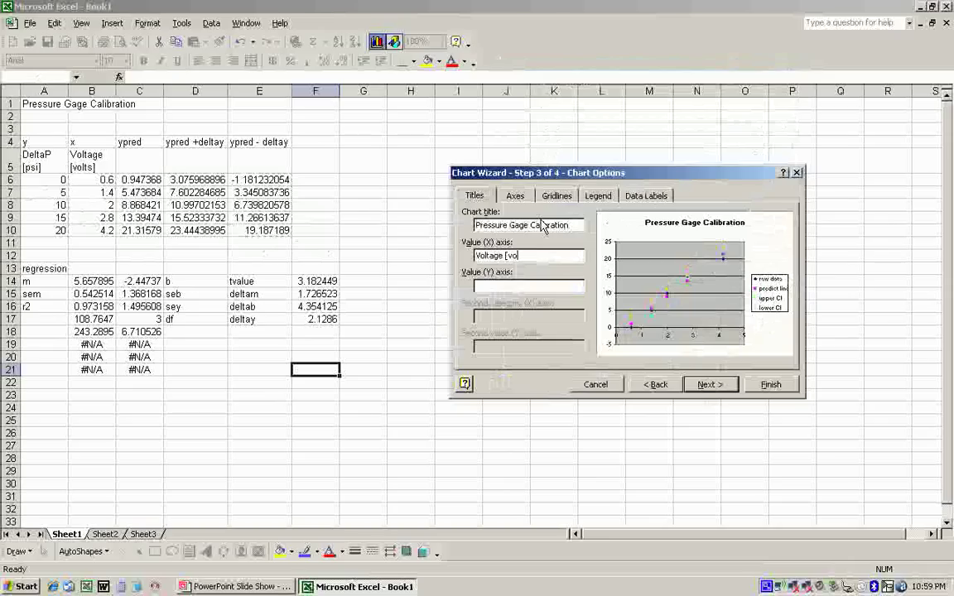
type("Voltage [volts]")
key("Tab")
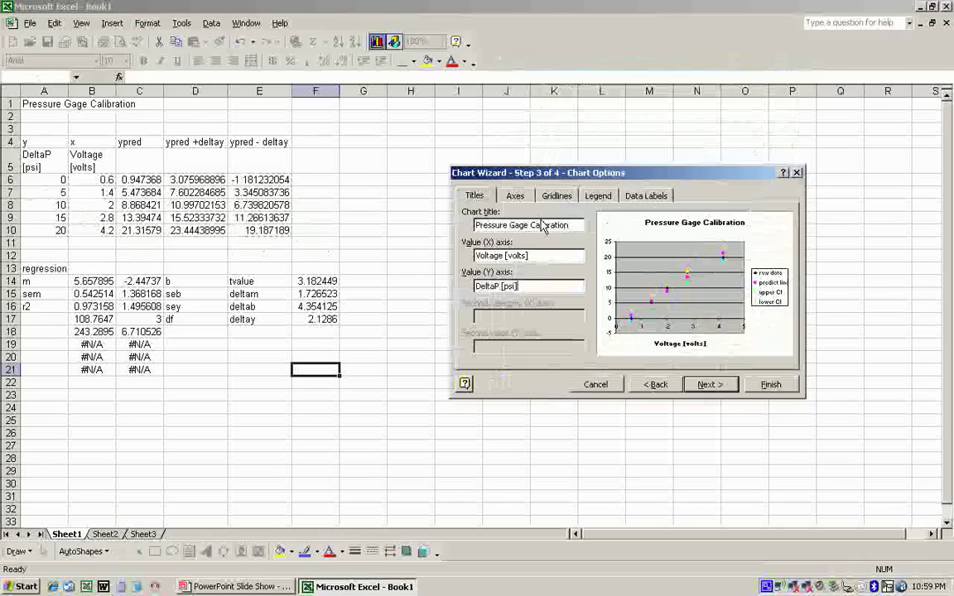
Place the finished chart as an object in Sheet1 and move it clear of the data, beside the regression results
left_click(709, 384)
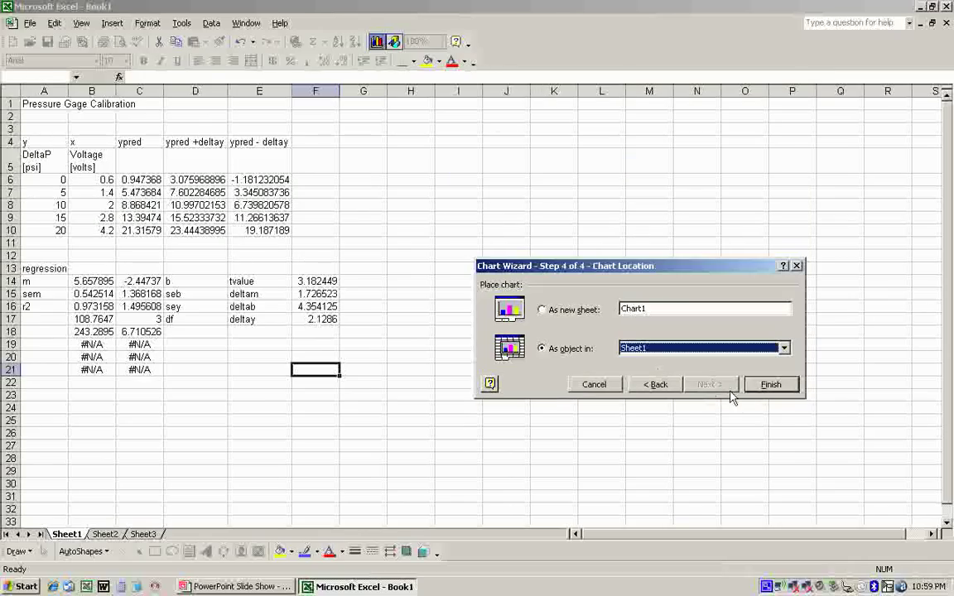
left_click(770, 384)
left_click_drag(578, 219, 847, 317)
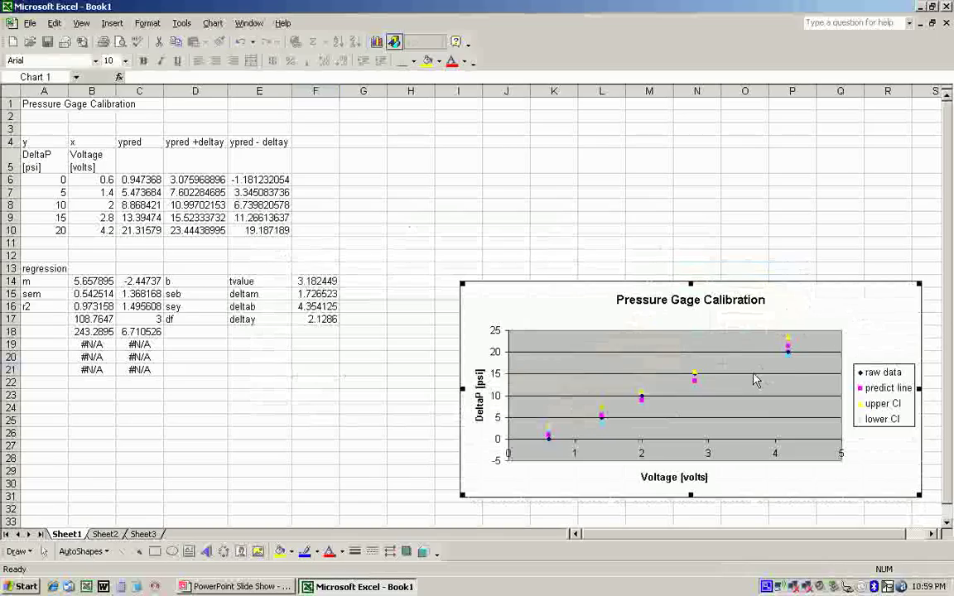
Remove the gray background from the chart's plot area by setting its area fill to None
double_click(756, 380)
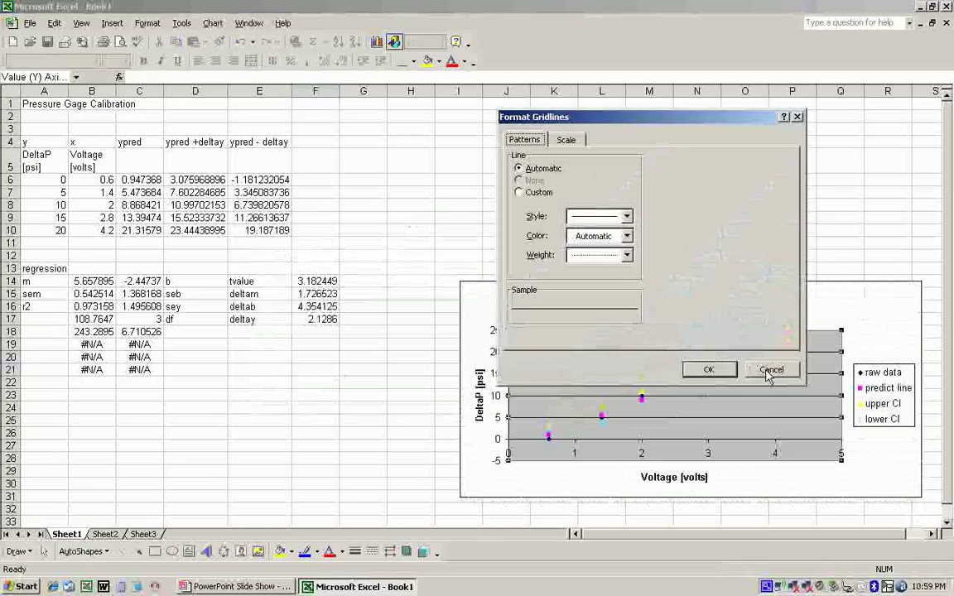
left_click(769, 370)
double_click(779, 385)
left_click(654, 178)
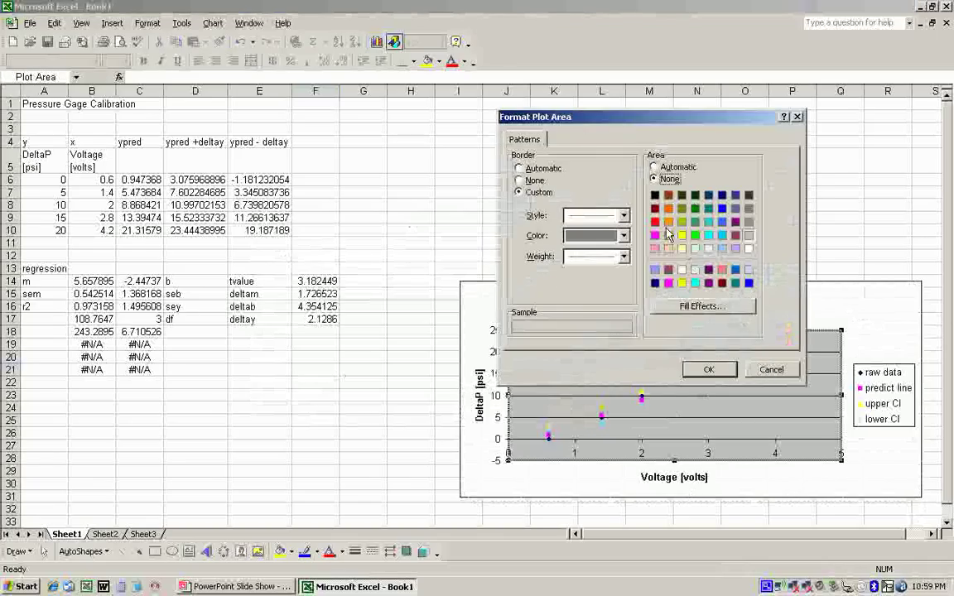
left_click(708, 369)
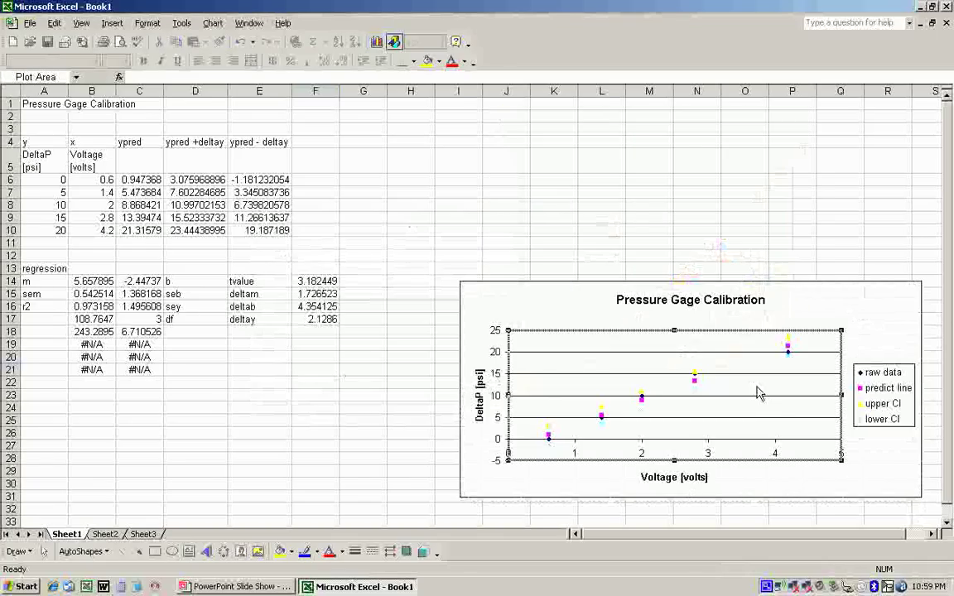
left_click(883, 465)
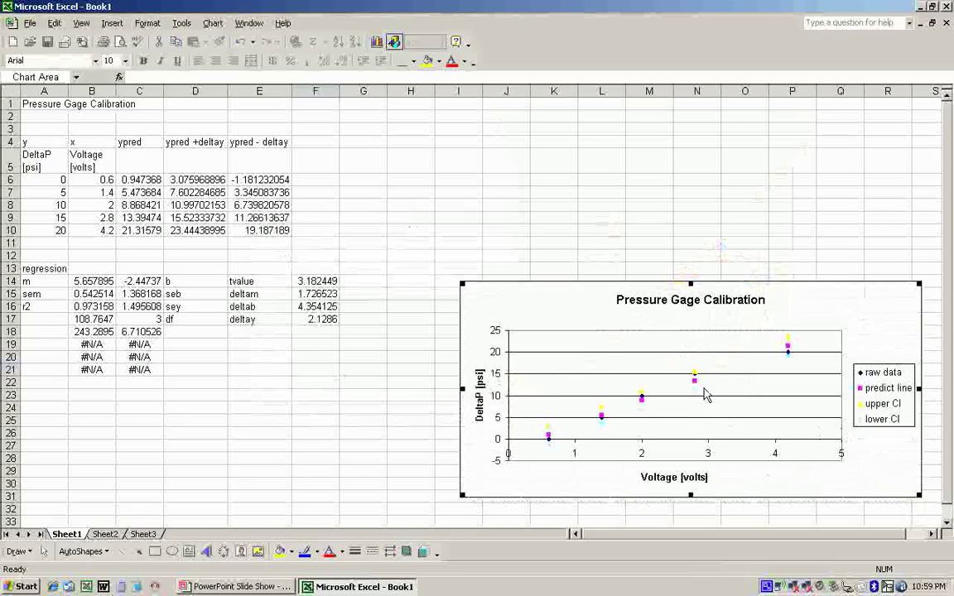
double_click(864, 392)
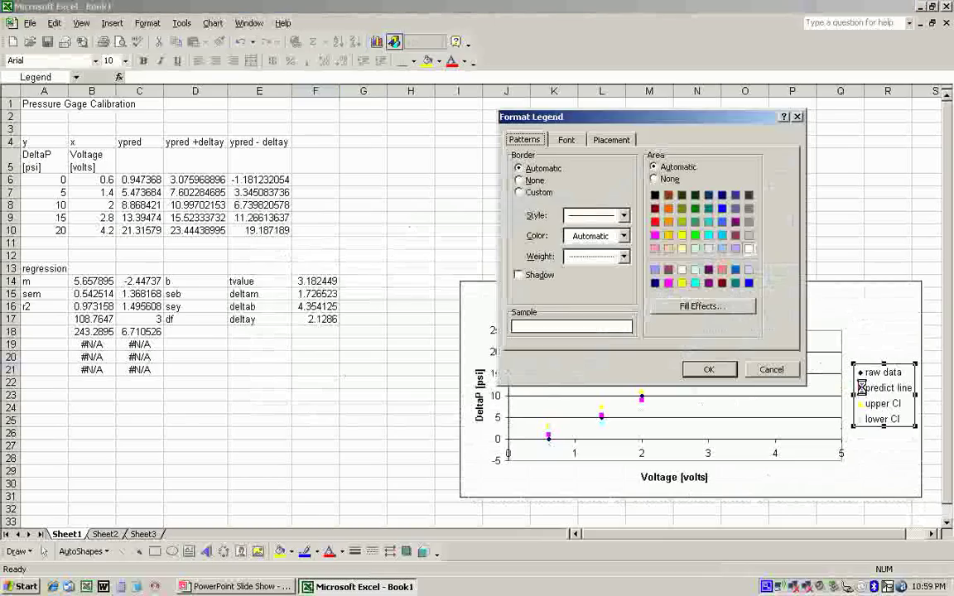
left_click(771, 369)
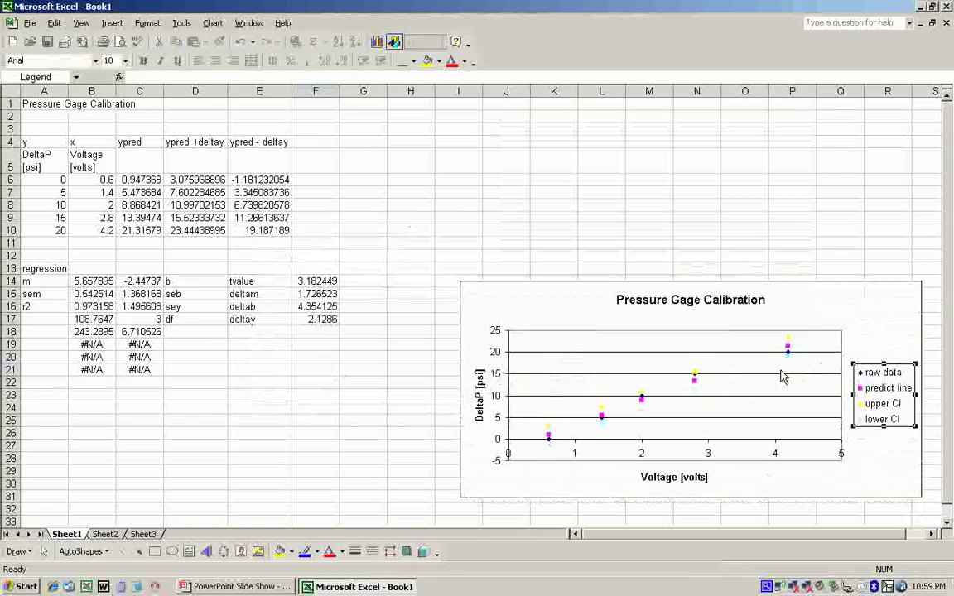
double_click(861, 391)
left_click(771, 369)
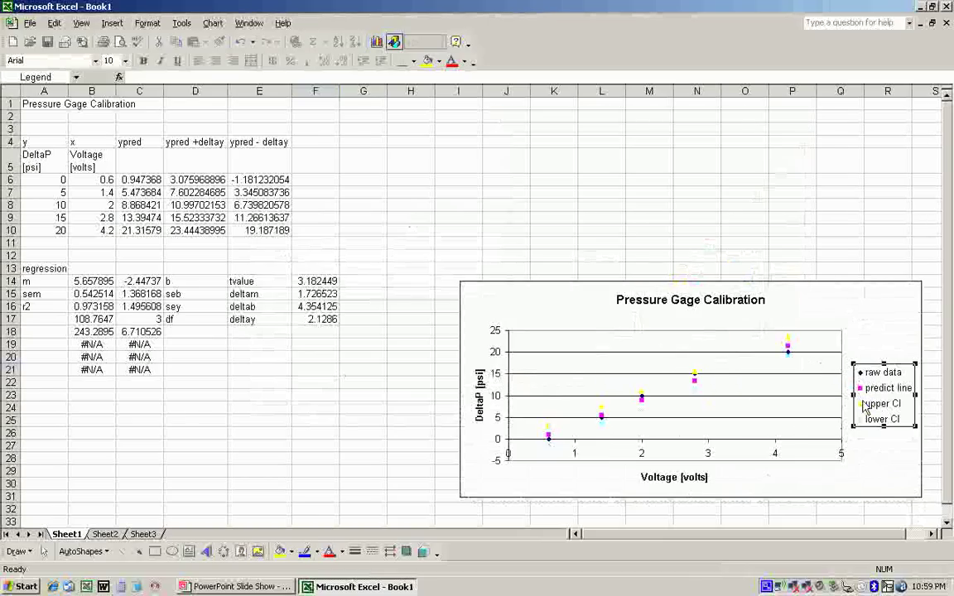
Format the predict line series as a solid black line of medium weight with no markers
left_click(857, 394)
double_click(857, 394)
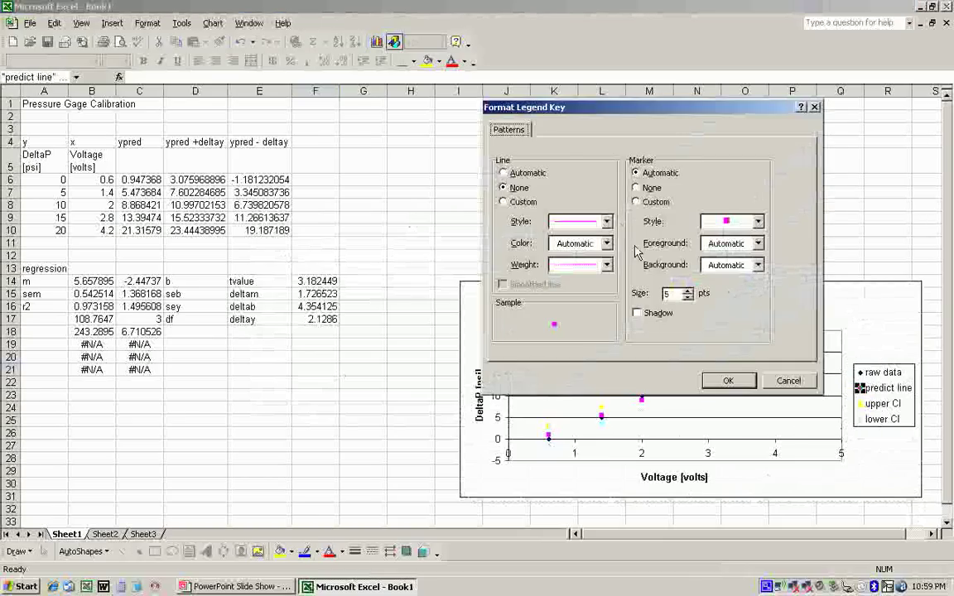
left_click(572, 221)
left_click(577, 221)
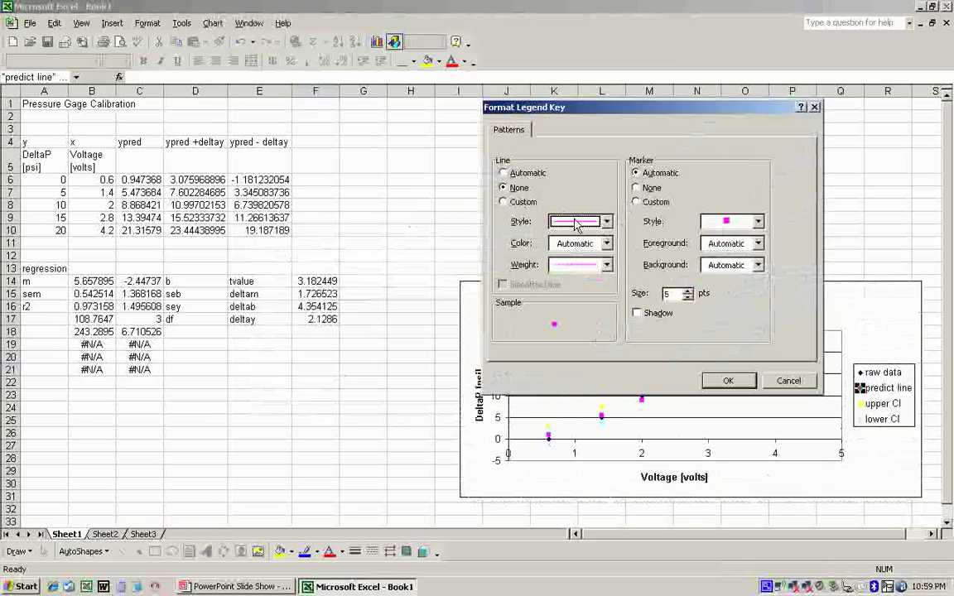
left_click(589, 244)
left_click(559, 280)
left_click(580, 265)
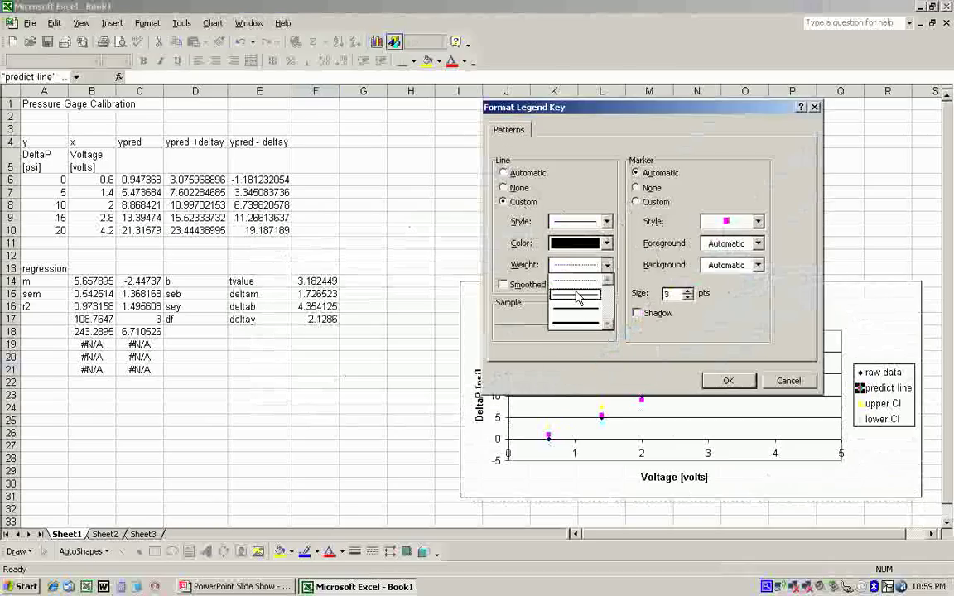
left_click(577, 309)
left_click(637, 188)
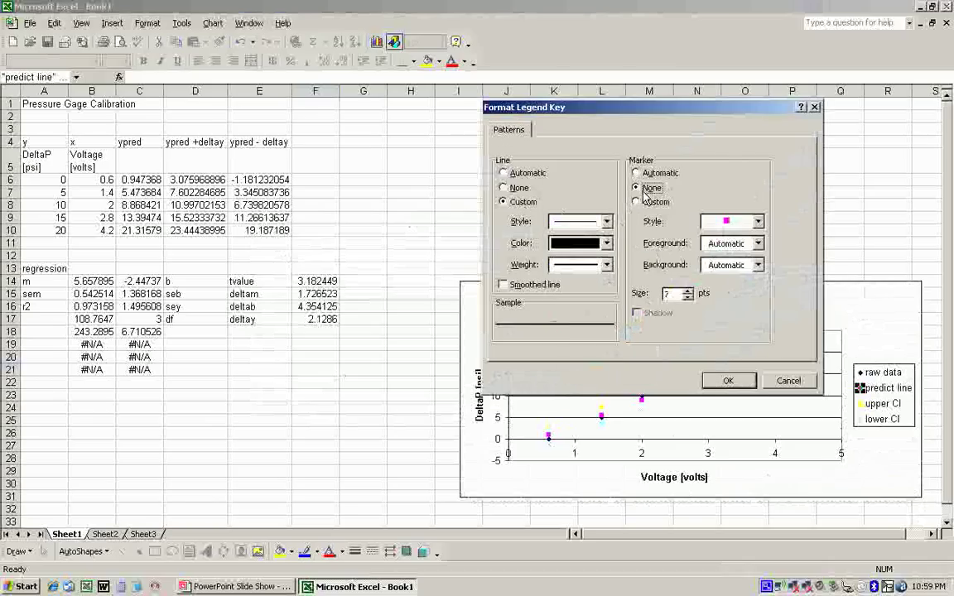
left_click(737, 380)
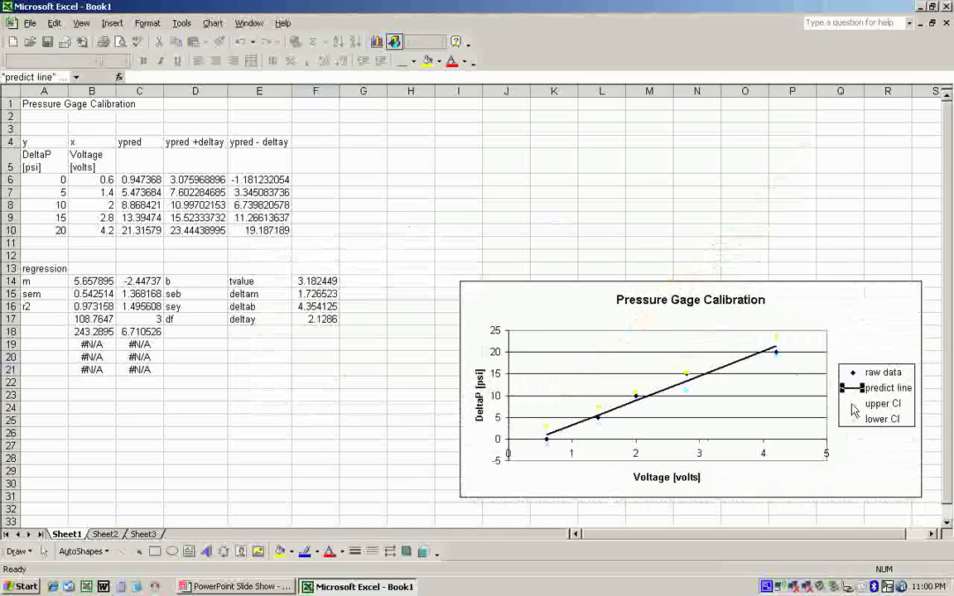
Format the upper CI series as a dashed blue line of medium weight with no markers
left_click(853, 405)
double_click(853, 408)
left_click(503, 187)
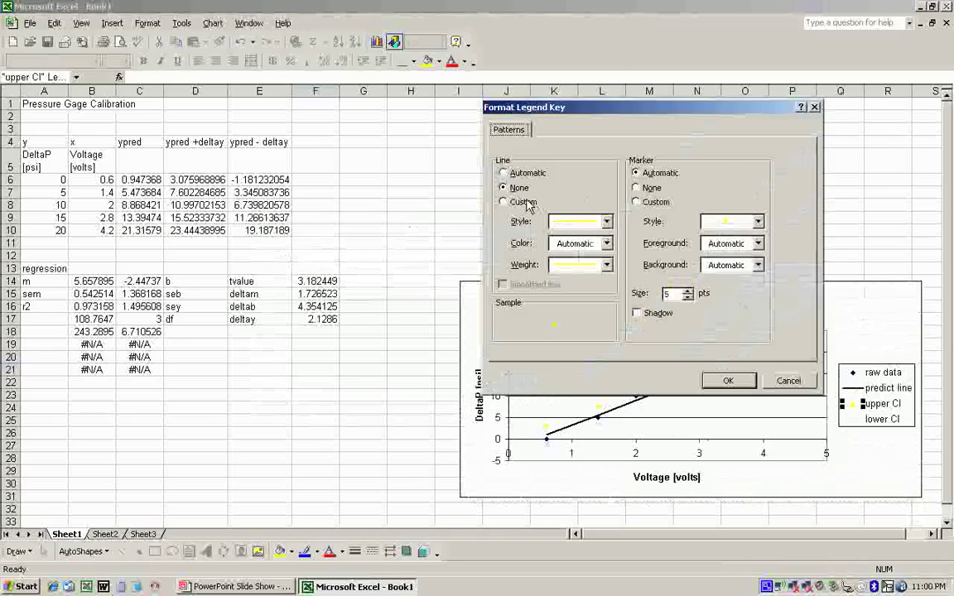
left_click(583, 230)
left_click(576, 265)
left_click(580, 243)
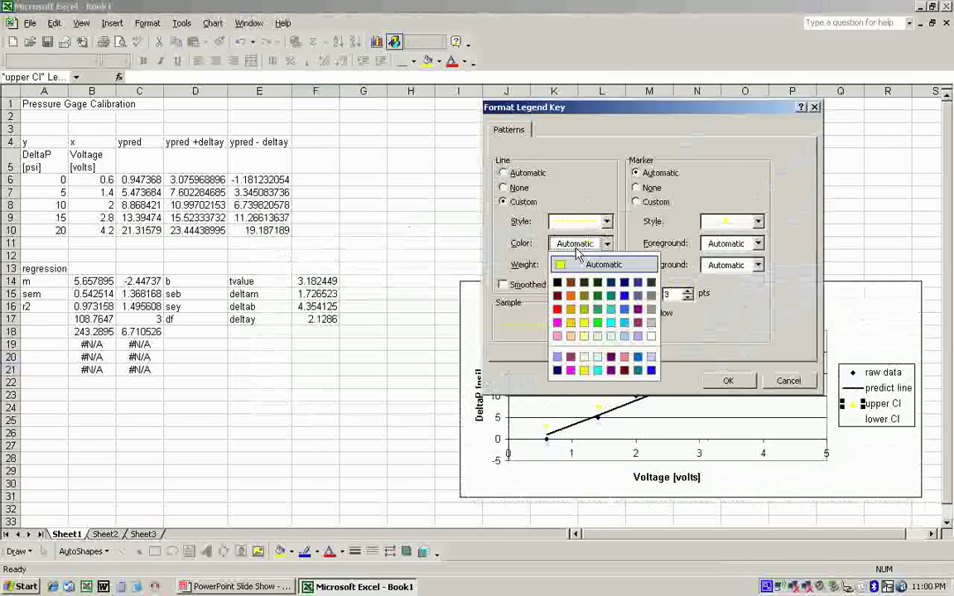
left_click(623, 295)
left_click(604, 265)
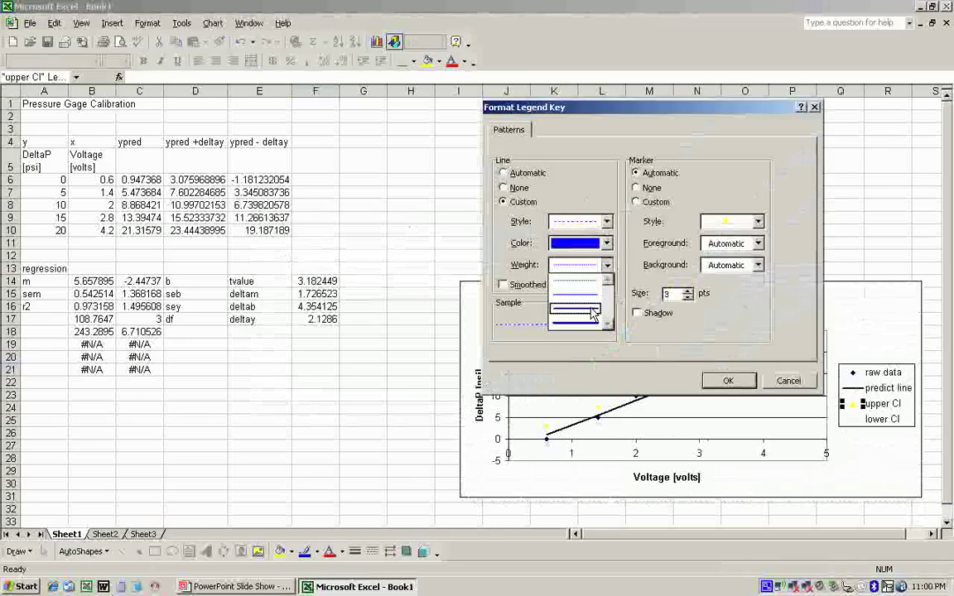
left_click(579, 303)
left_click(635, 187)
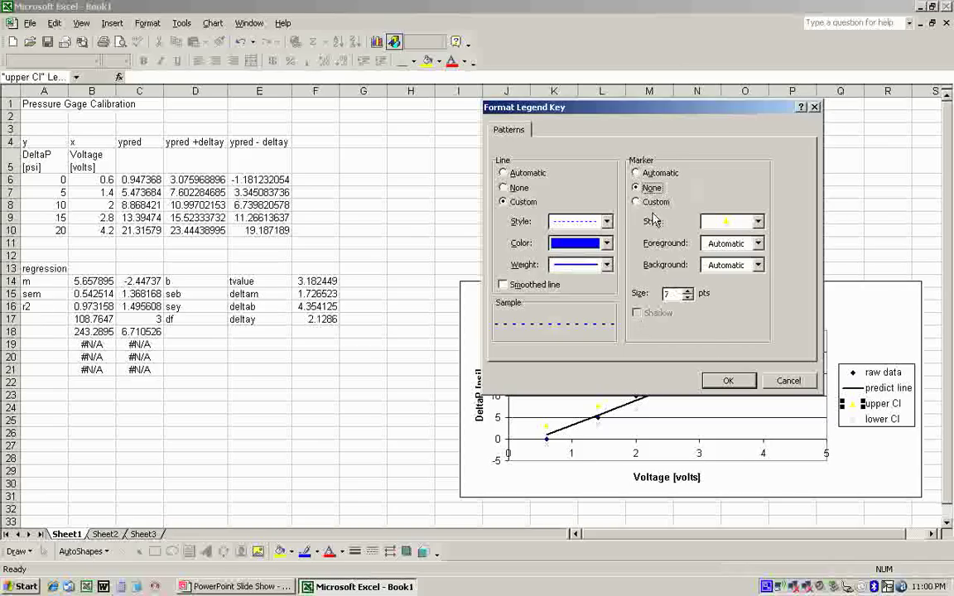
left_click(728, 380)
Format the lower CI series to match the upper bound: dashed blue line, medium weight, no markers
double_click(849, 424)
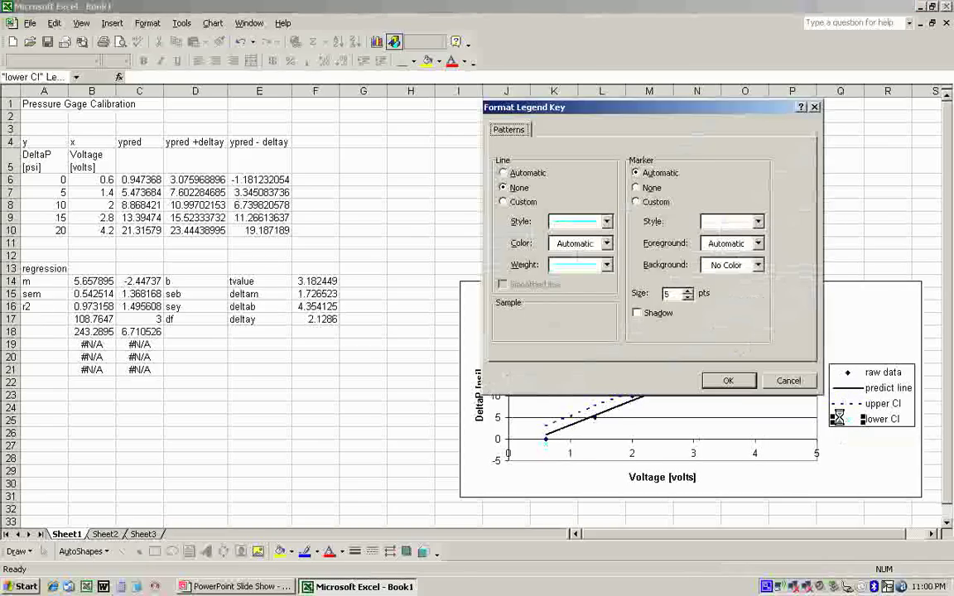
left_click(577, 221)
left_click(585, 267)
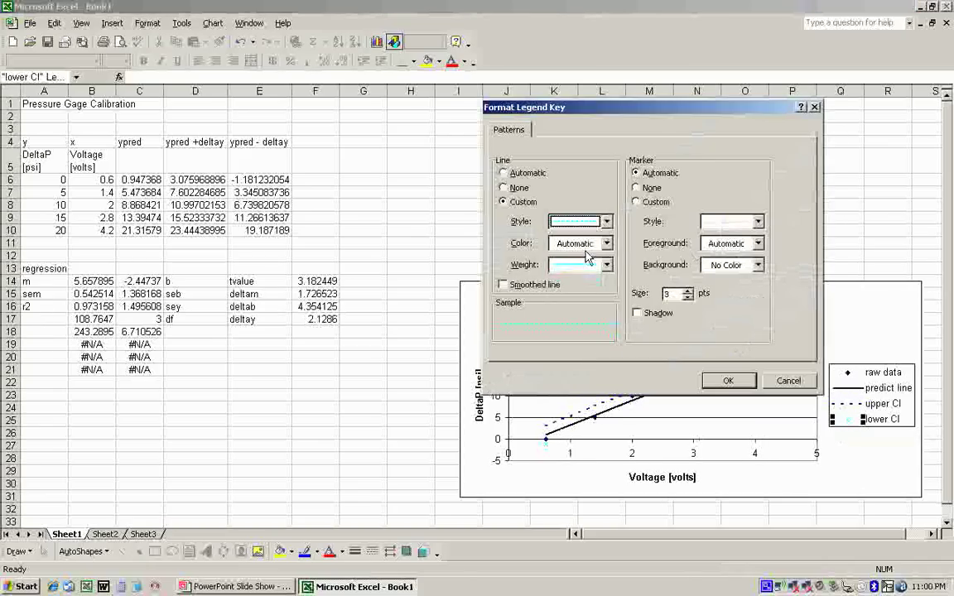
left_click(606, 242)
left_click(617, 284)
left_click(606, 265)
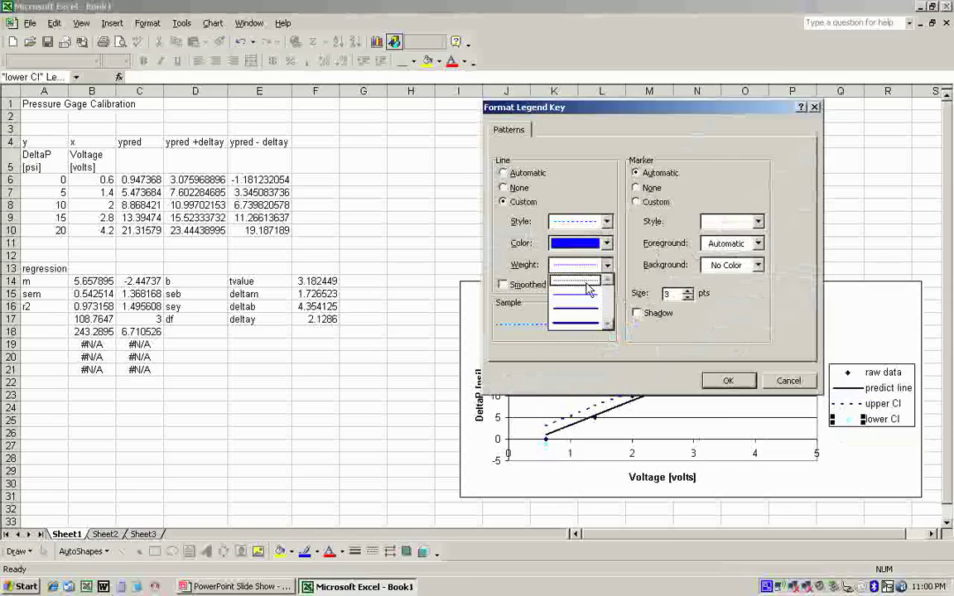
left_click(577, 288)
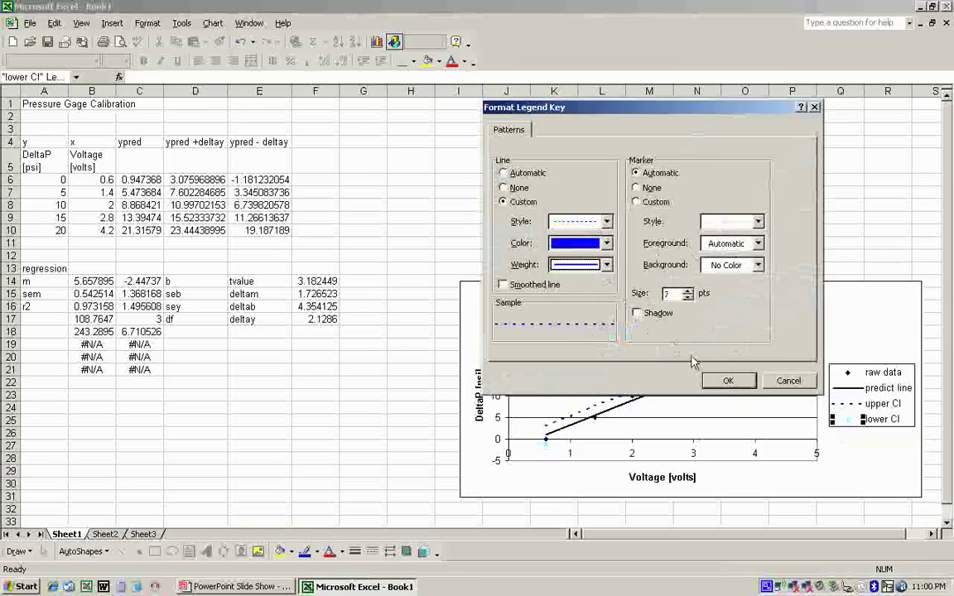
left_click(635, 187)
left_click(727, 380)
left_click(890, 485)
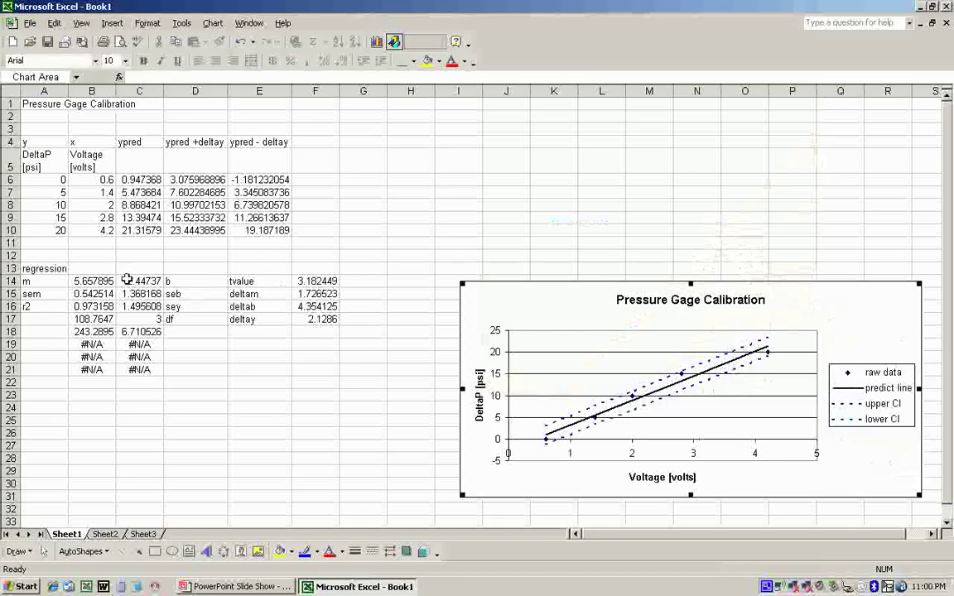
Add a linear trendline to the raw data series showing its equation and R-squared value, and place that label above the legend
left_click(102, 280)
left_click(132, 280)
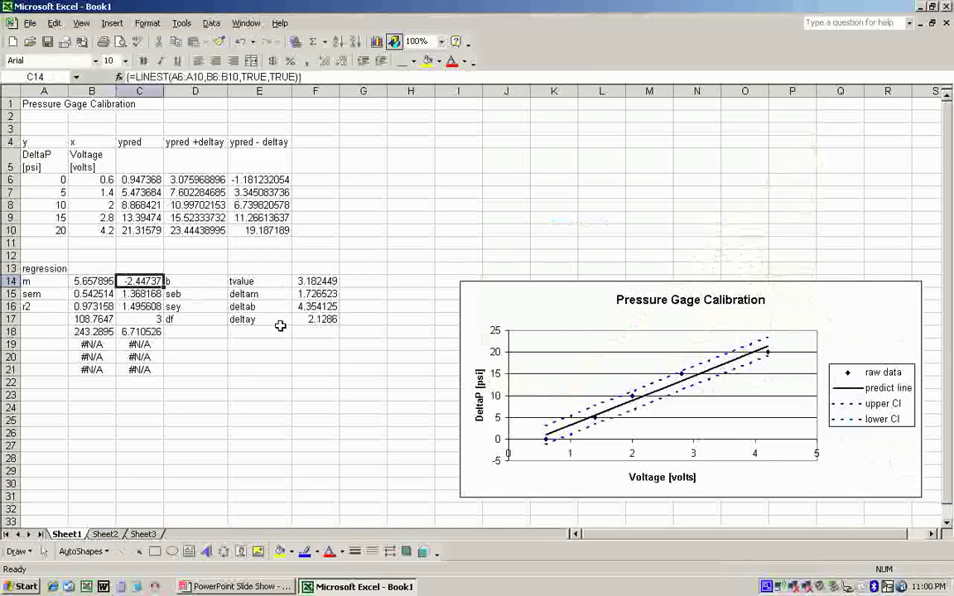
left_click(768, 354)
right_click(768, 355)
left_click(815, 416)
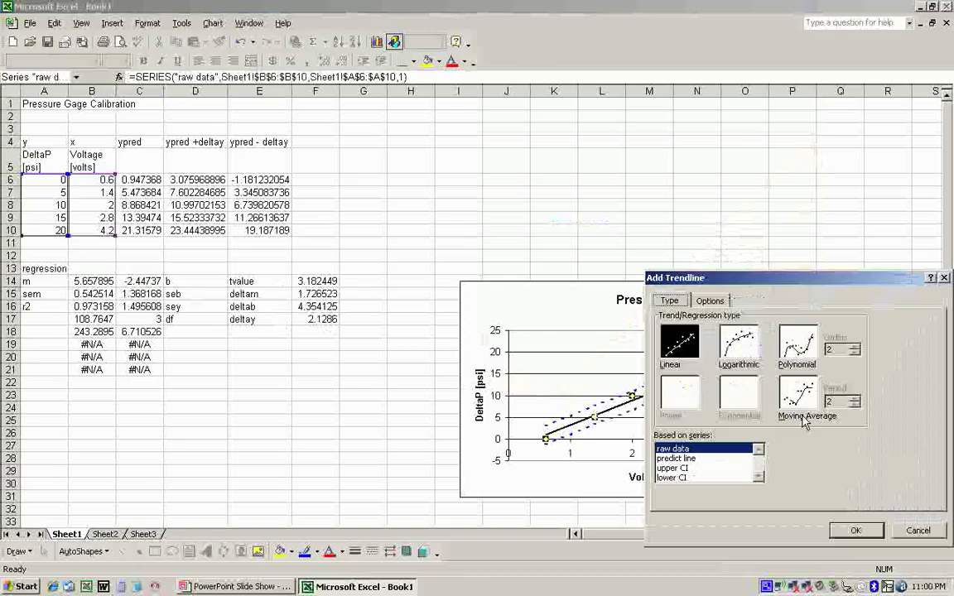
left_click(710, 300)
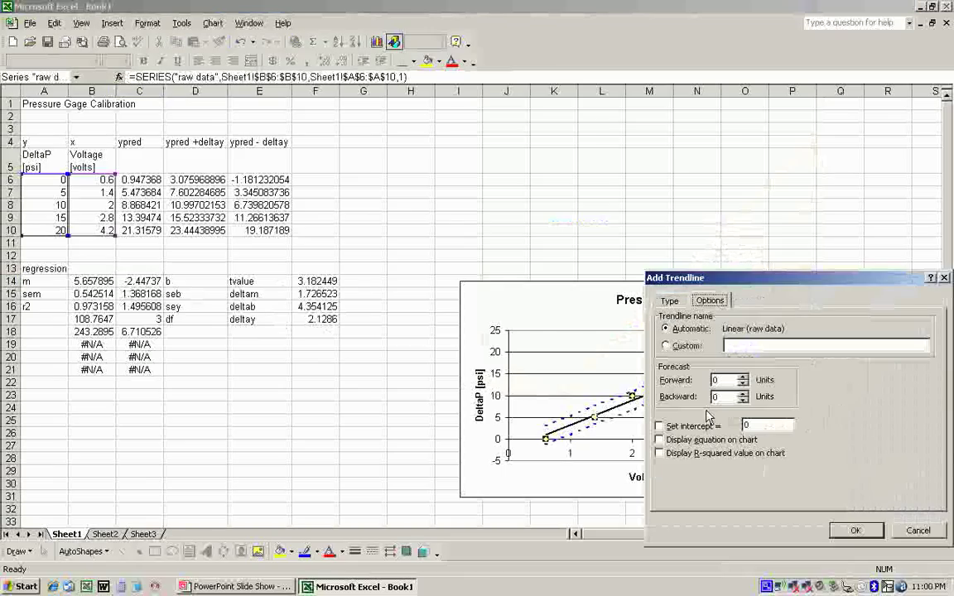
left_click(659, 440)
left_click(660, 453)
left_click(855, 530)
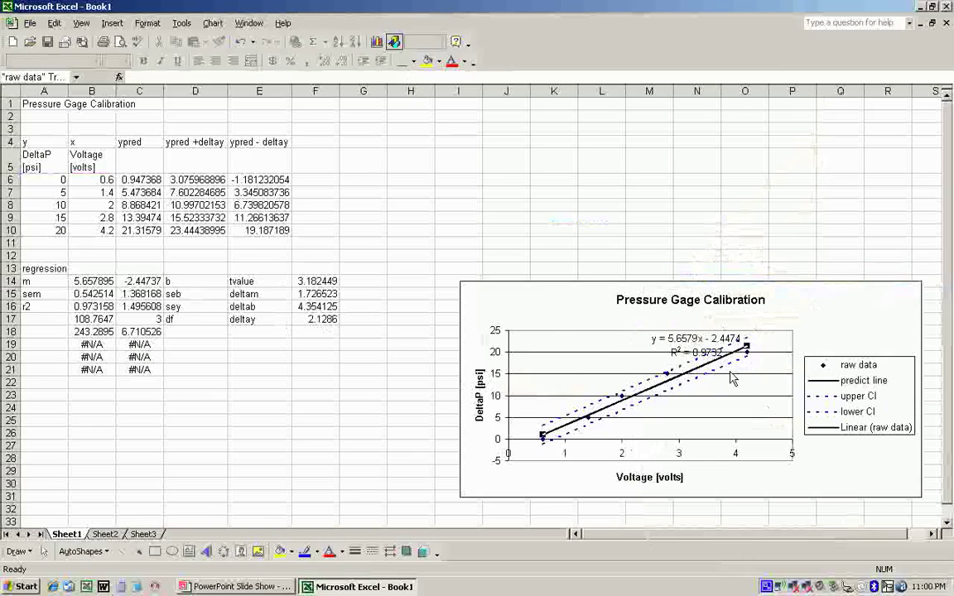
left_click_drag(724, 347, 866, 335)
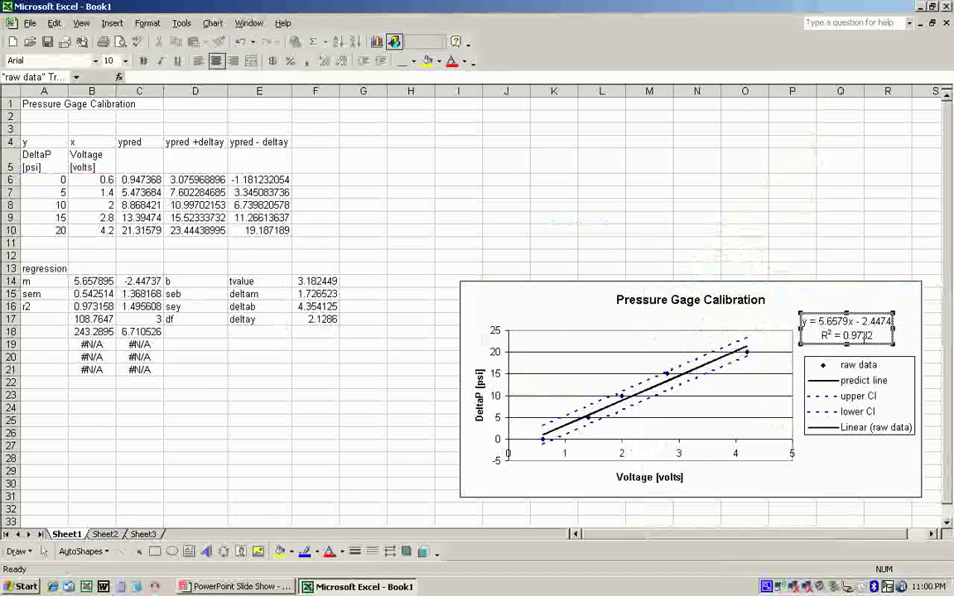
Delete the redundant predict line series from the chart and switch to the PowerPoint slide show
left_click(836, 384)
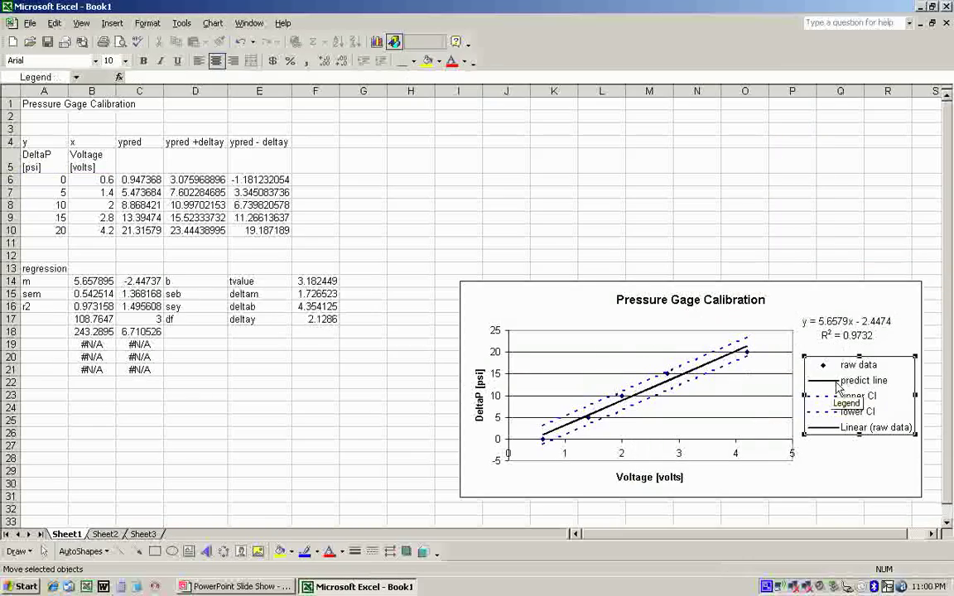
left_click(828, 382)
key("Delete")
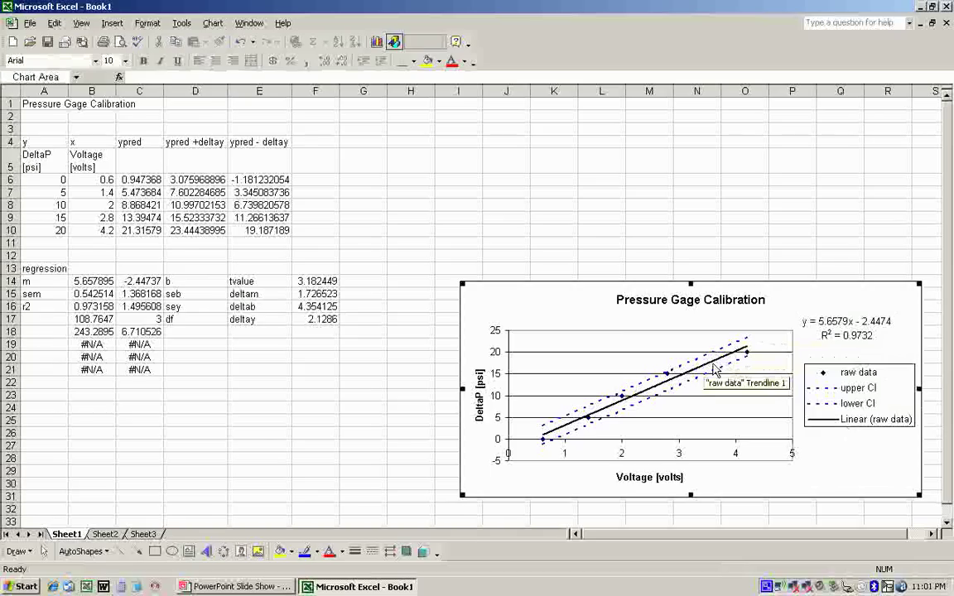
left_click(234, 586)
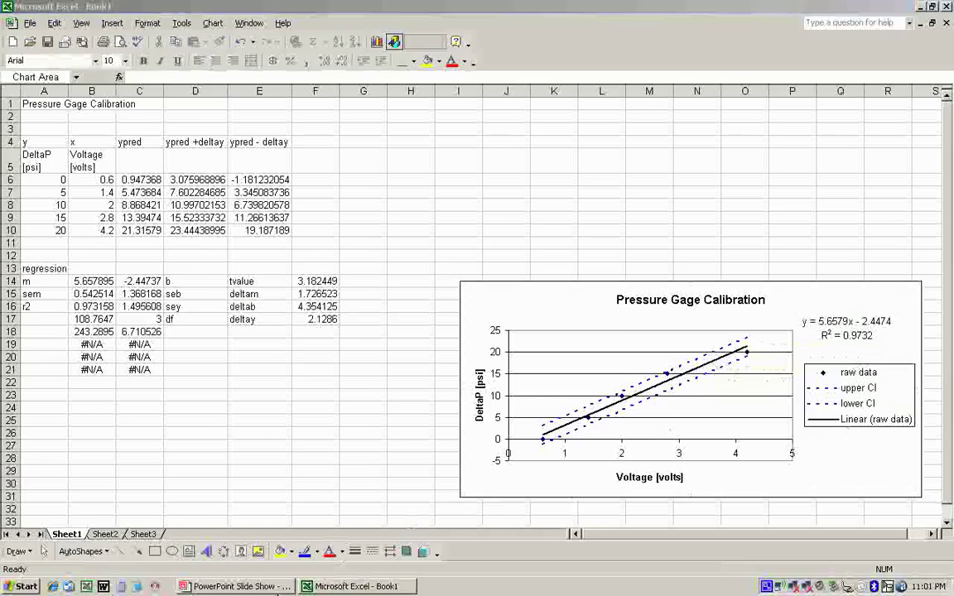